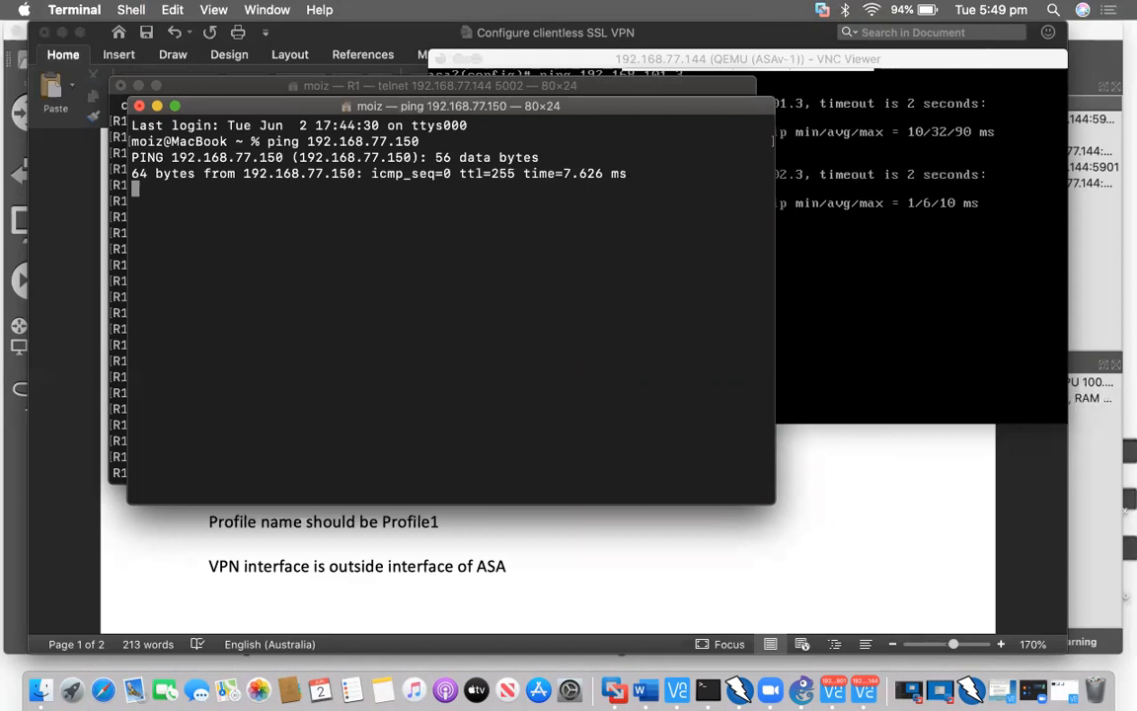
End the ping to 192.168.77.150, close its shell, and minimize the R1 telnet window
key(ctrl+c)
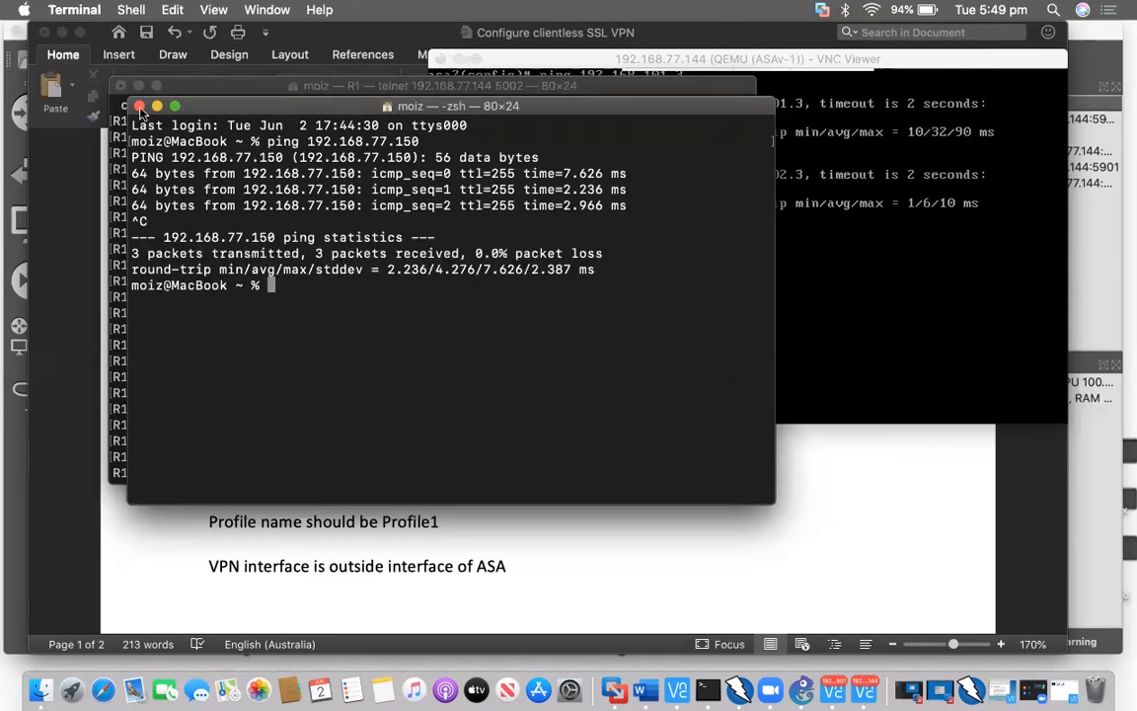
click(139, 106)
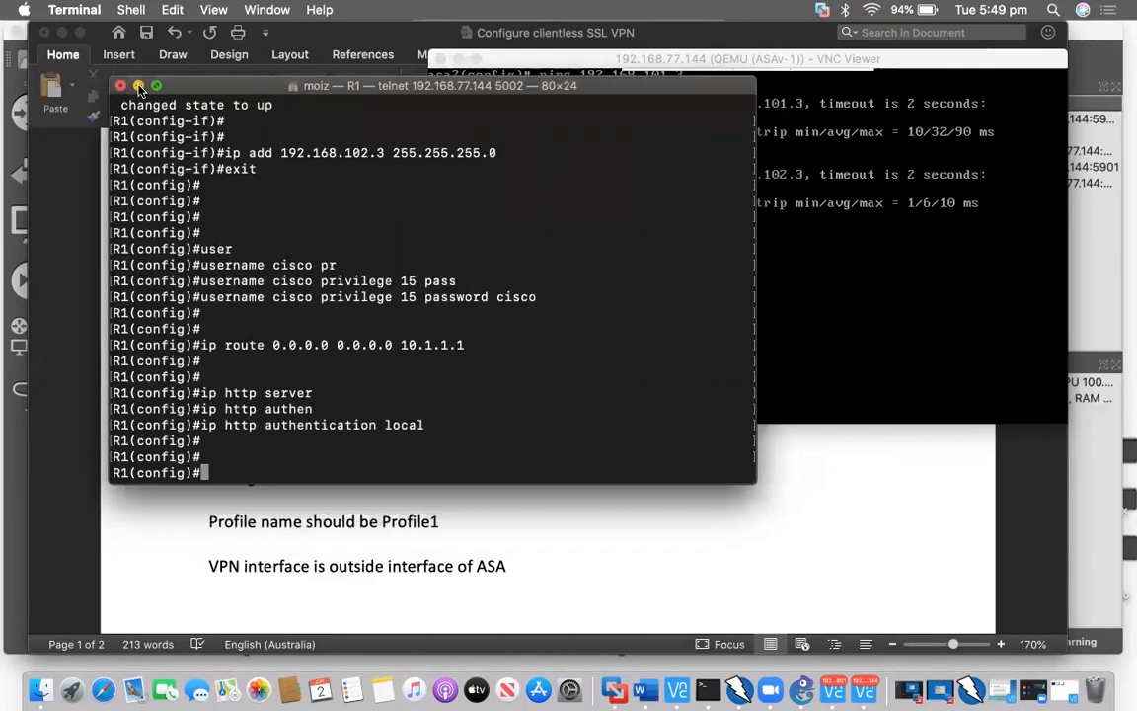
click(139, 87)
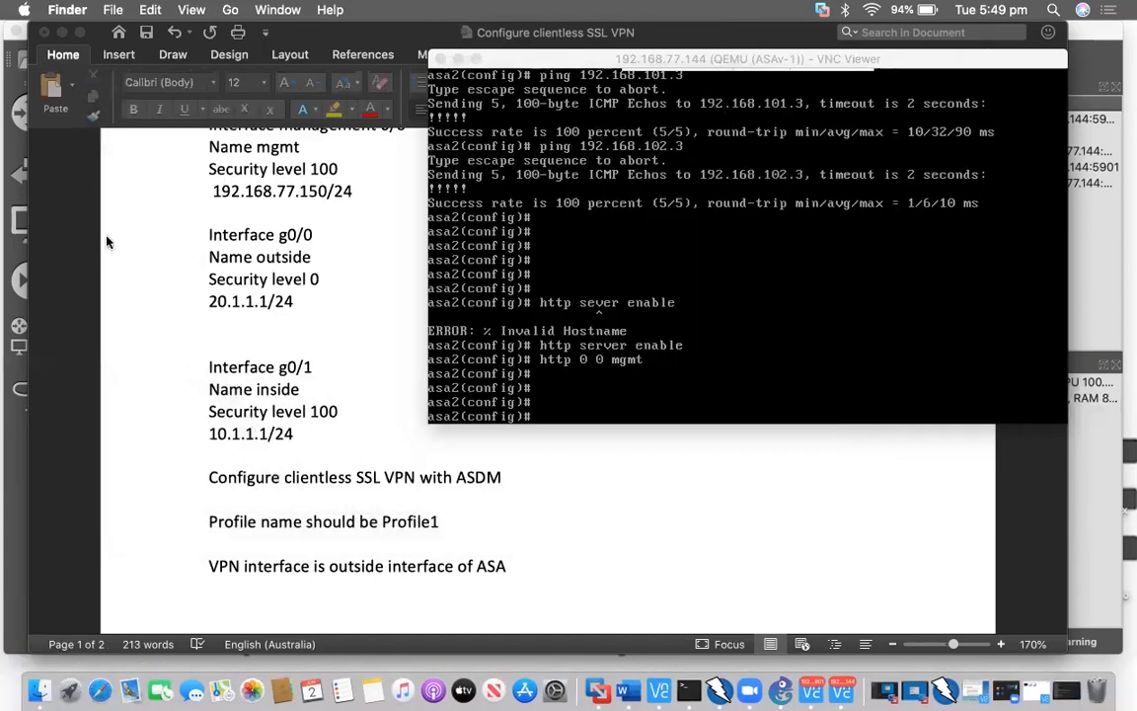
Open dm-launcher-2.dmg from Downloads and launch Cisco ASDM-IDM
key(super+n)
key(alt+super+l)
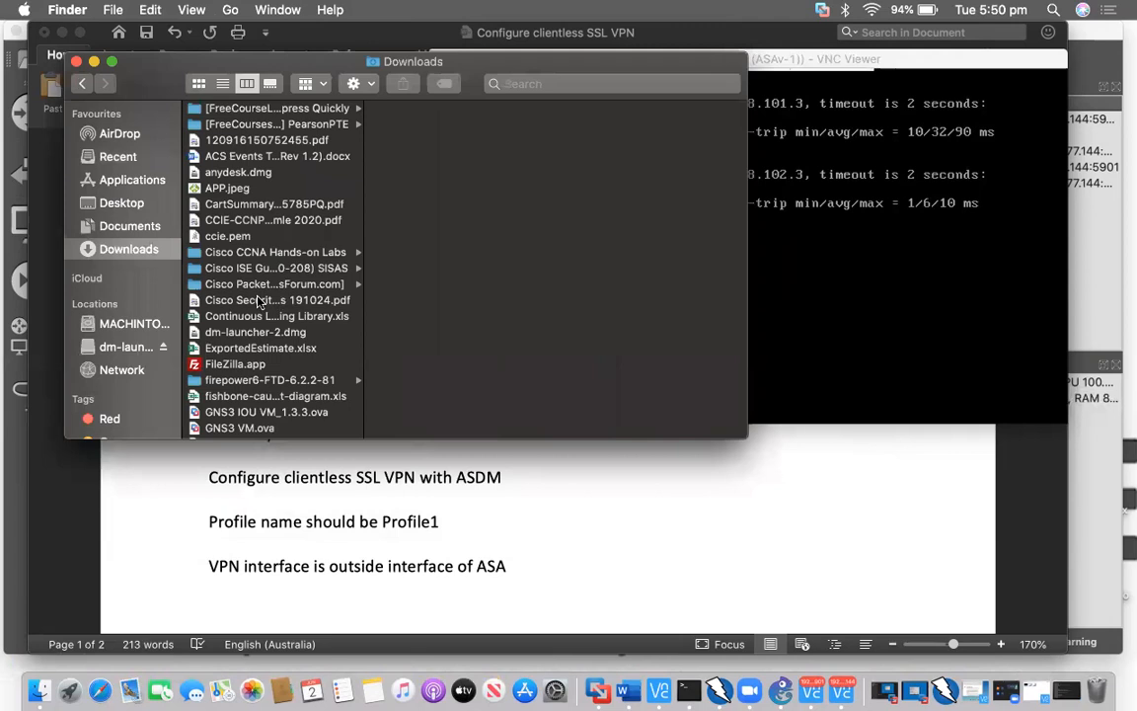
scroll(257, 299, down, 2)
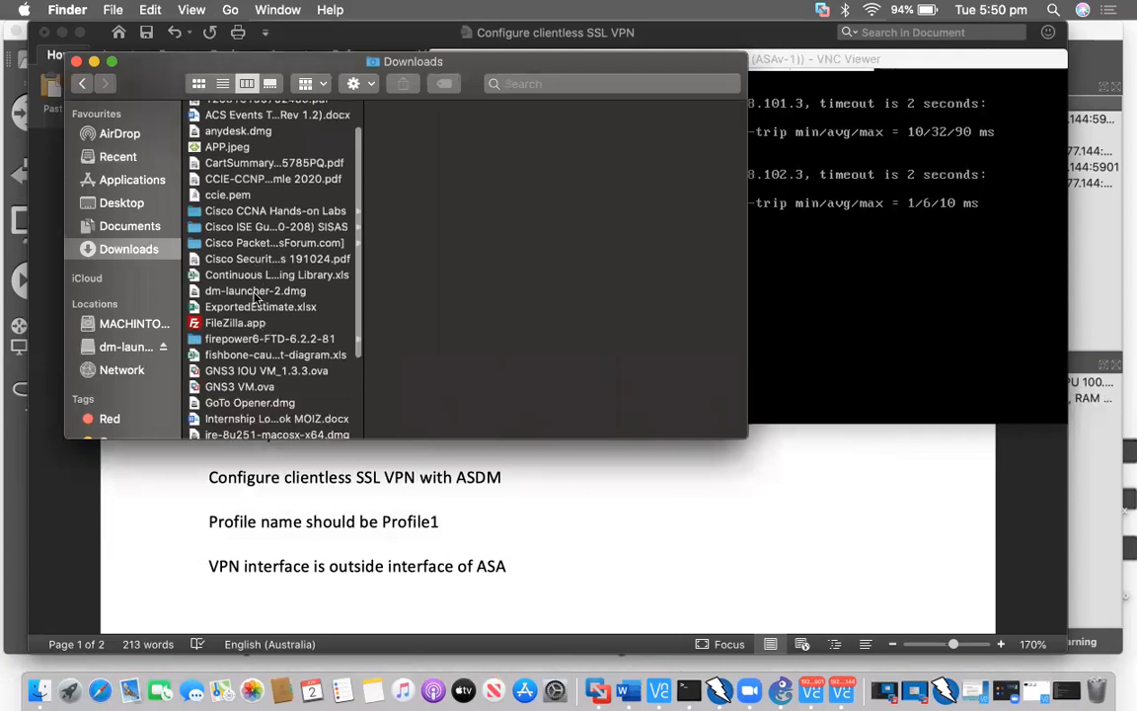
click(255, 290)
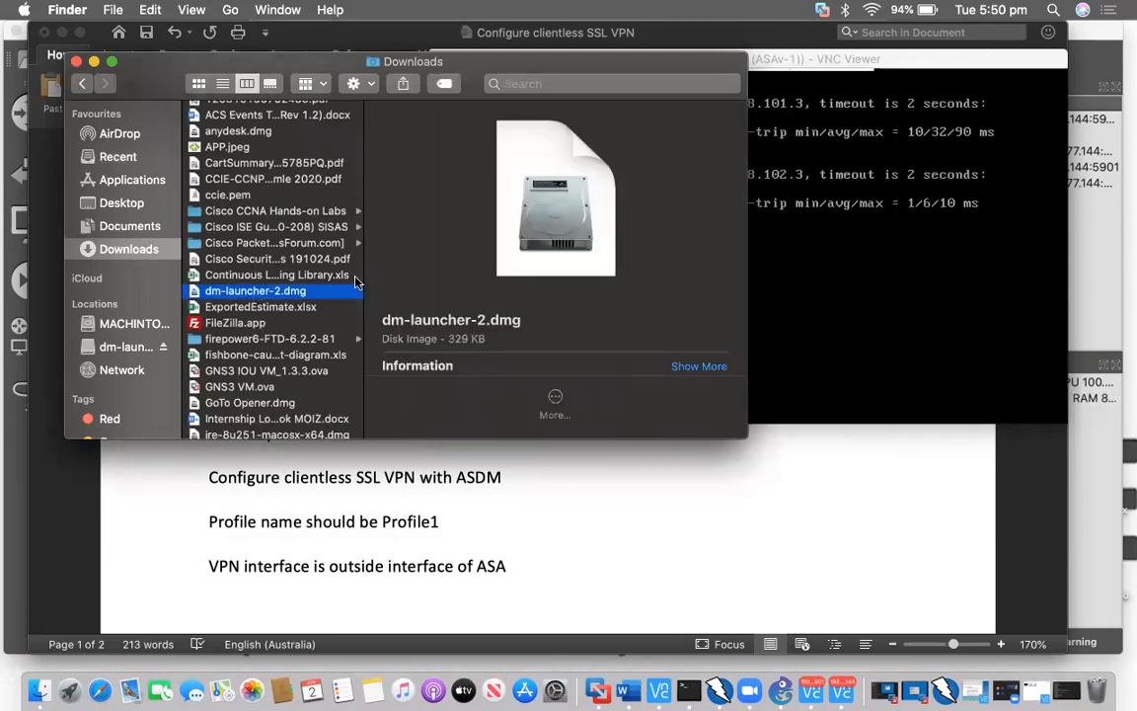
click(76, 61)
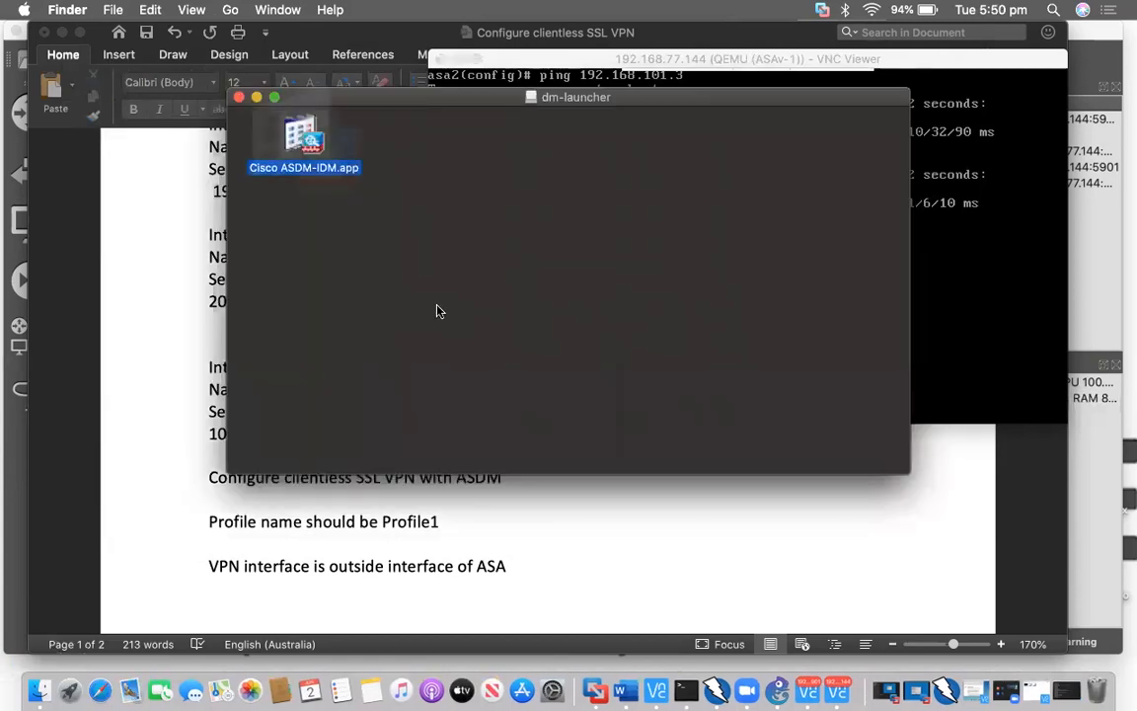
key(super+w)
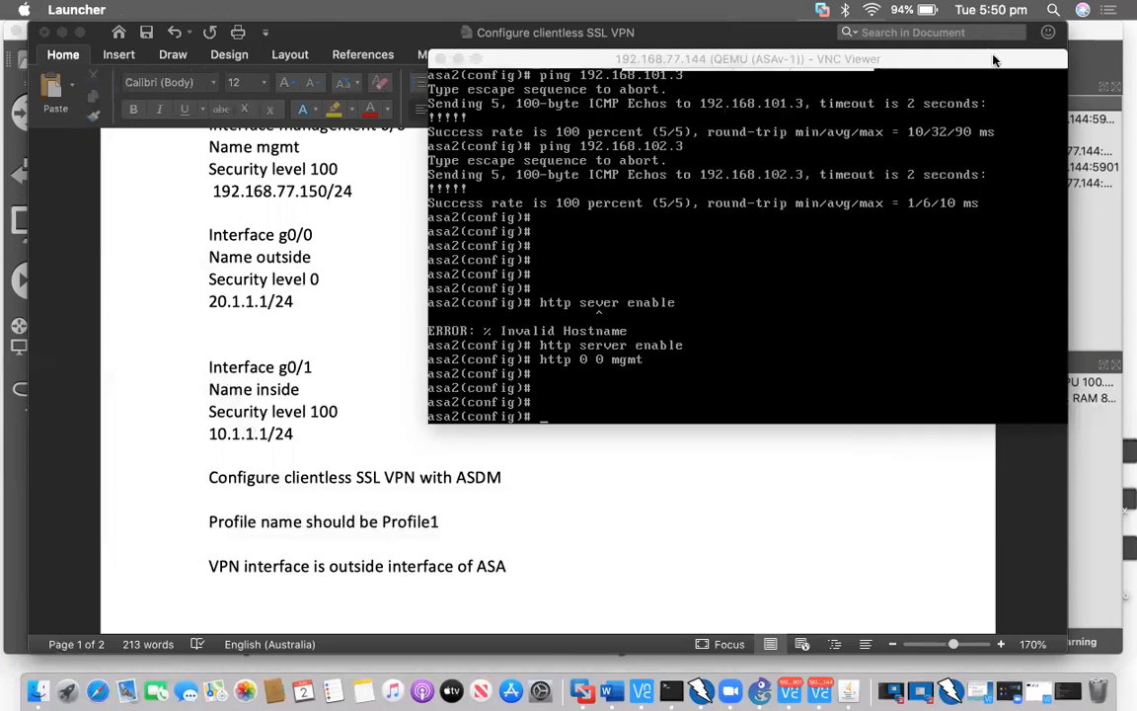
Move the ASA console window lower and minimize it so the Word notes are visible
click(938, 62)
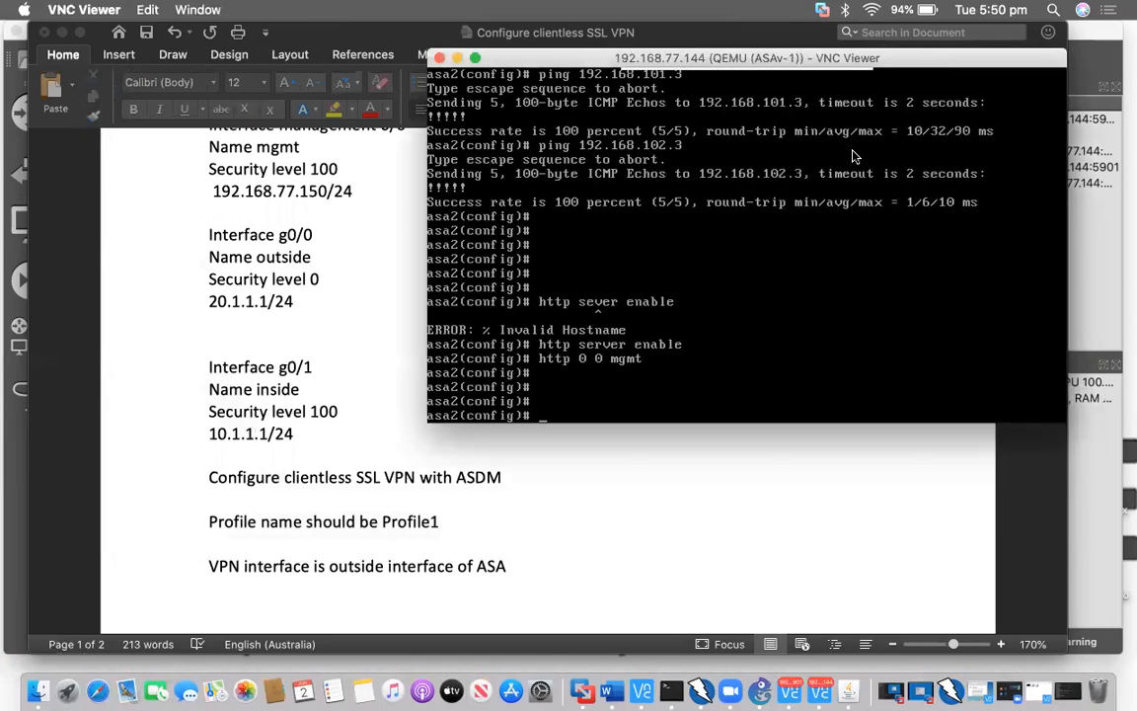
drag(457, 59, 460, 172)
click(460, 173)
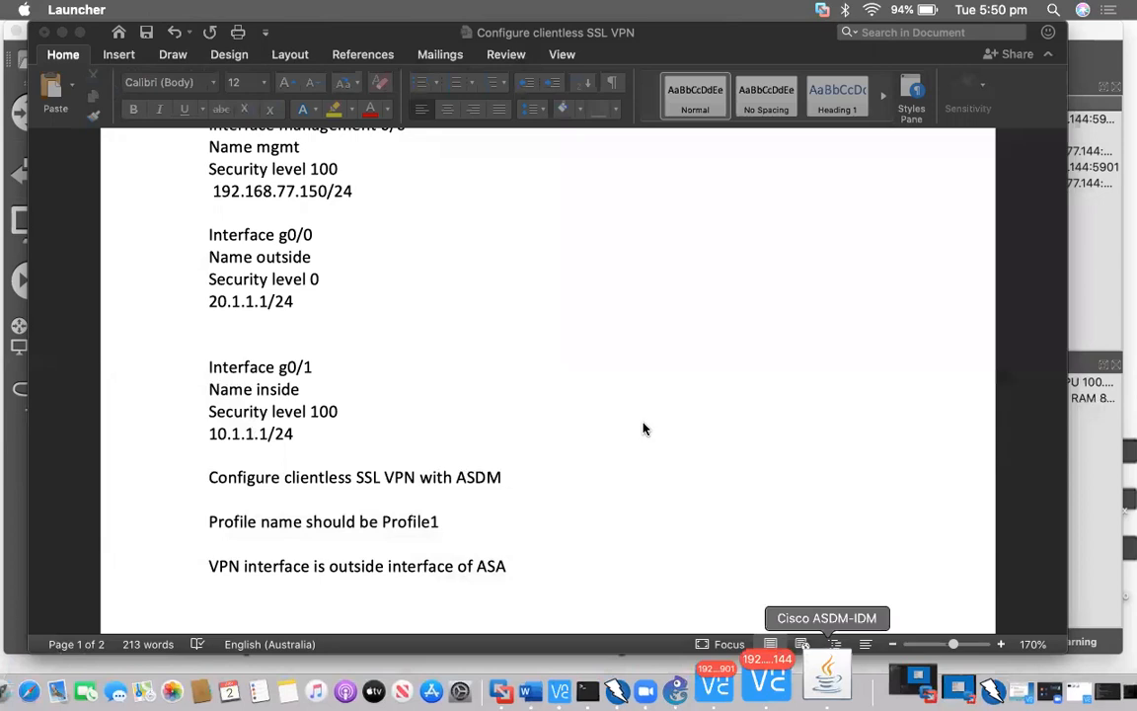
Connect the ASDM launcher to device 192.168.77.150 to load the ASDM dashboard
click(564, 323)
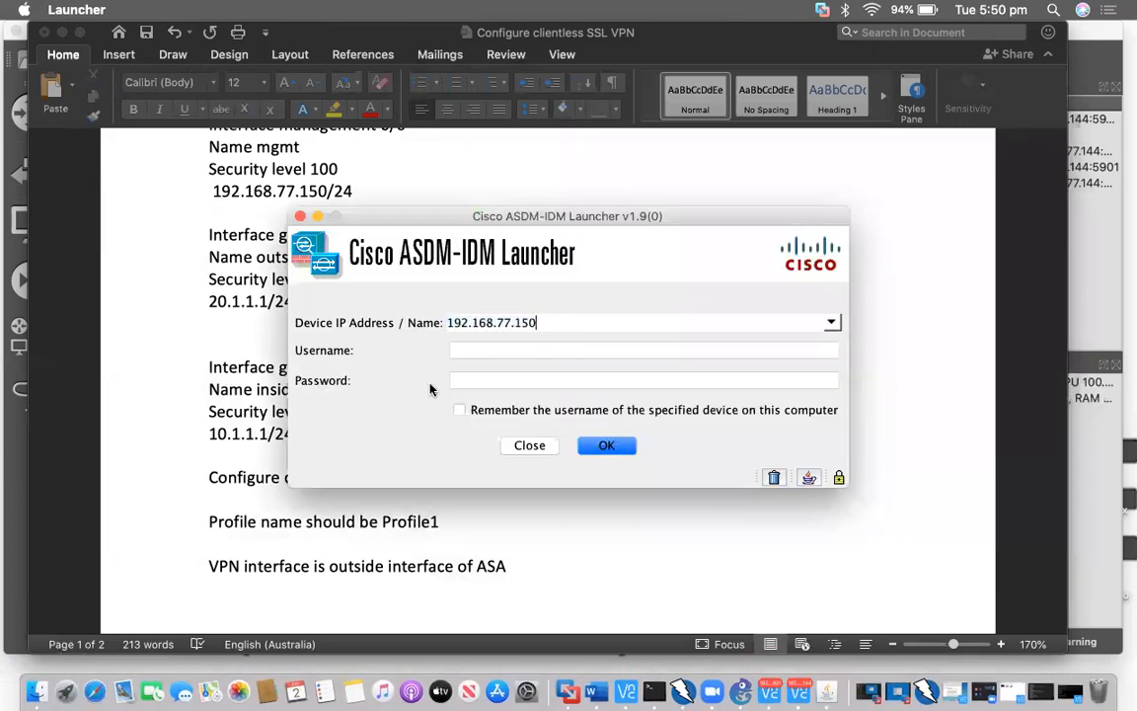
key(super+a)
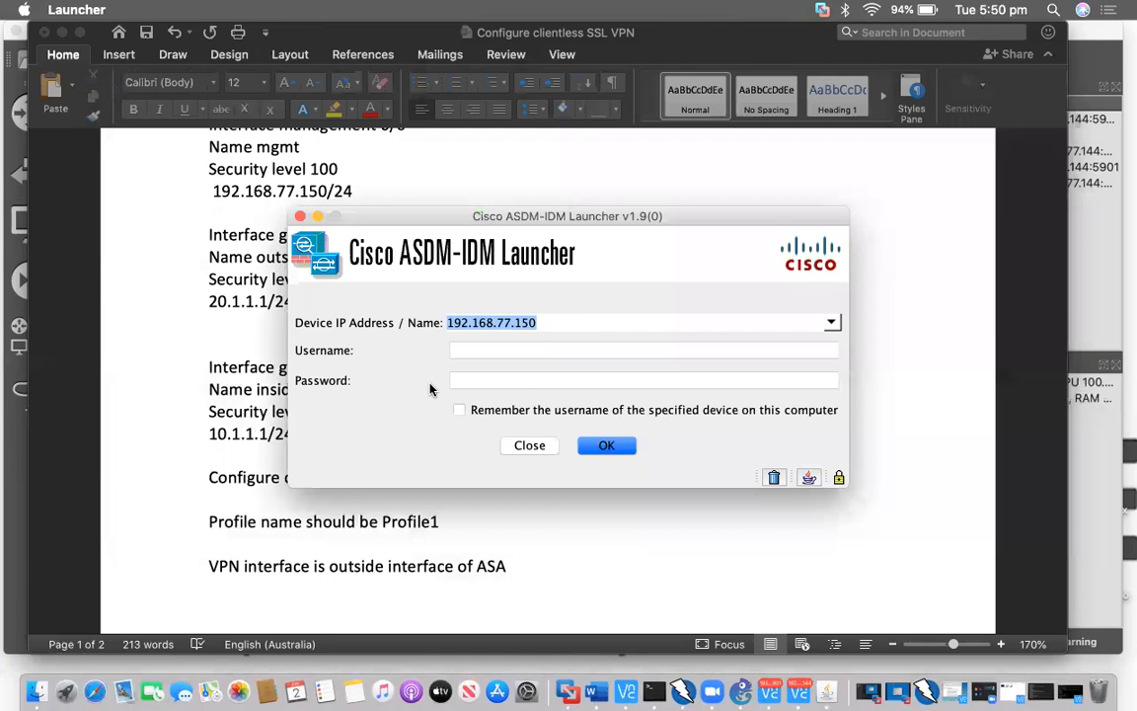
click(629, 449)
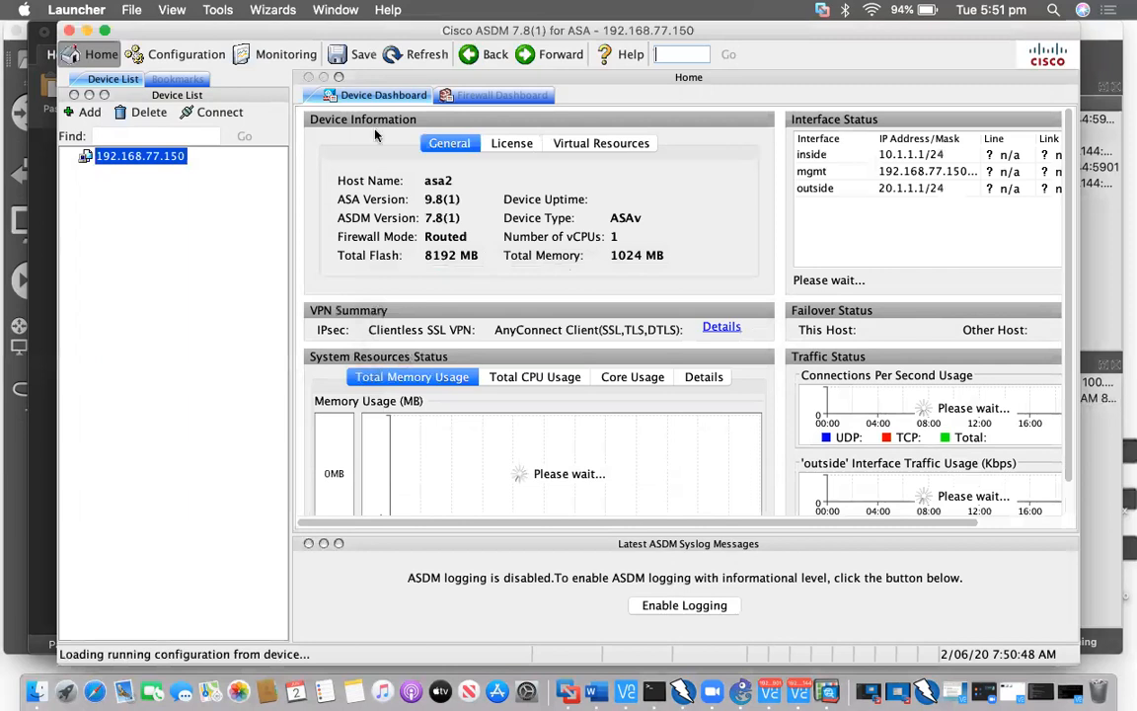
Launch the Clientless SSL VPN Wizard from Wizards > VPN Wizards and advance to Step 2
click(276, 9)
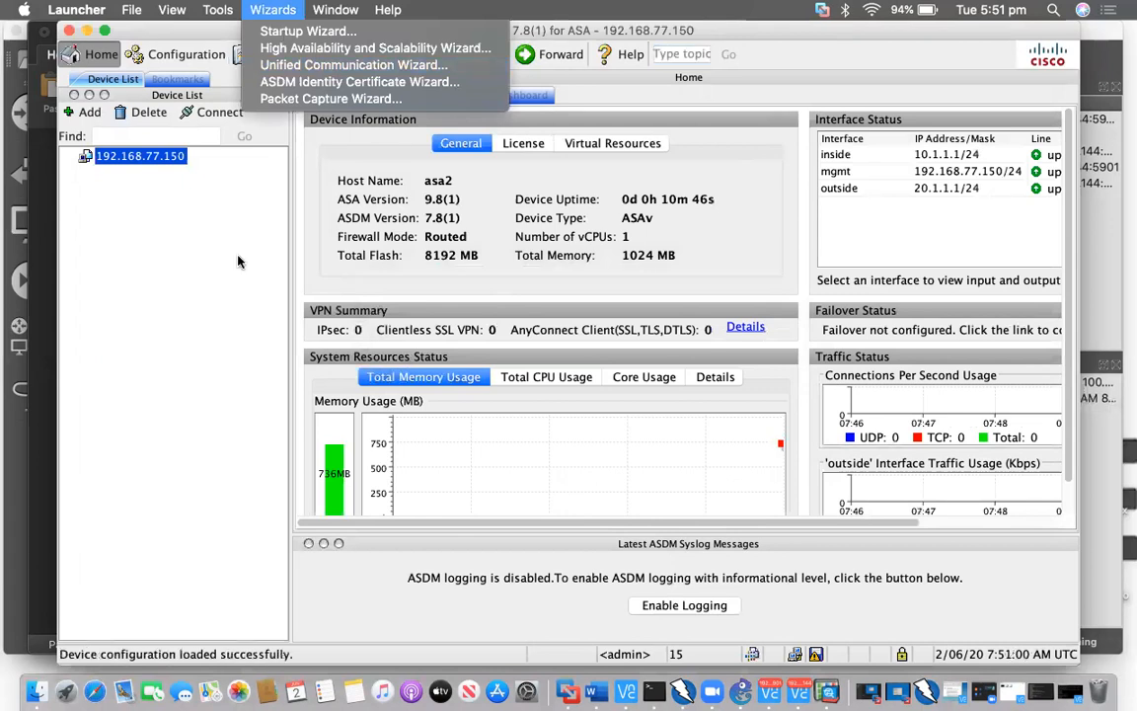
click(273, 12)
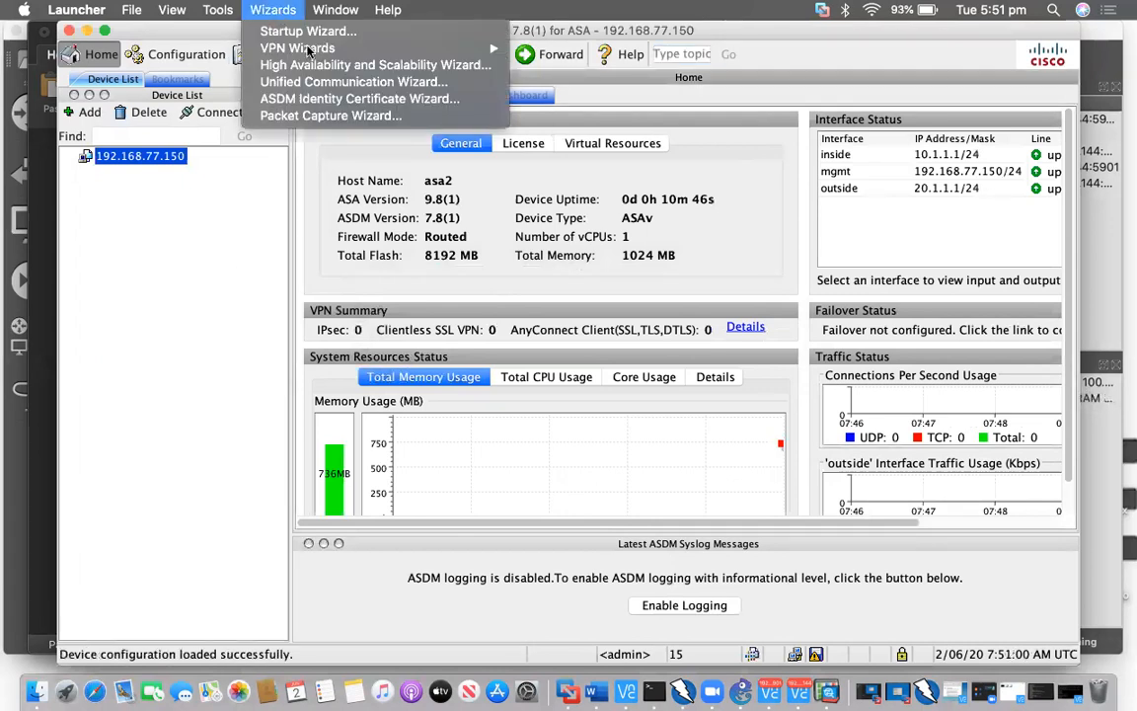
mouse_move(502, 49)
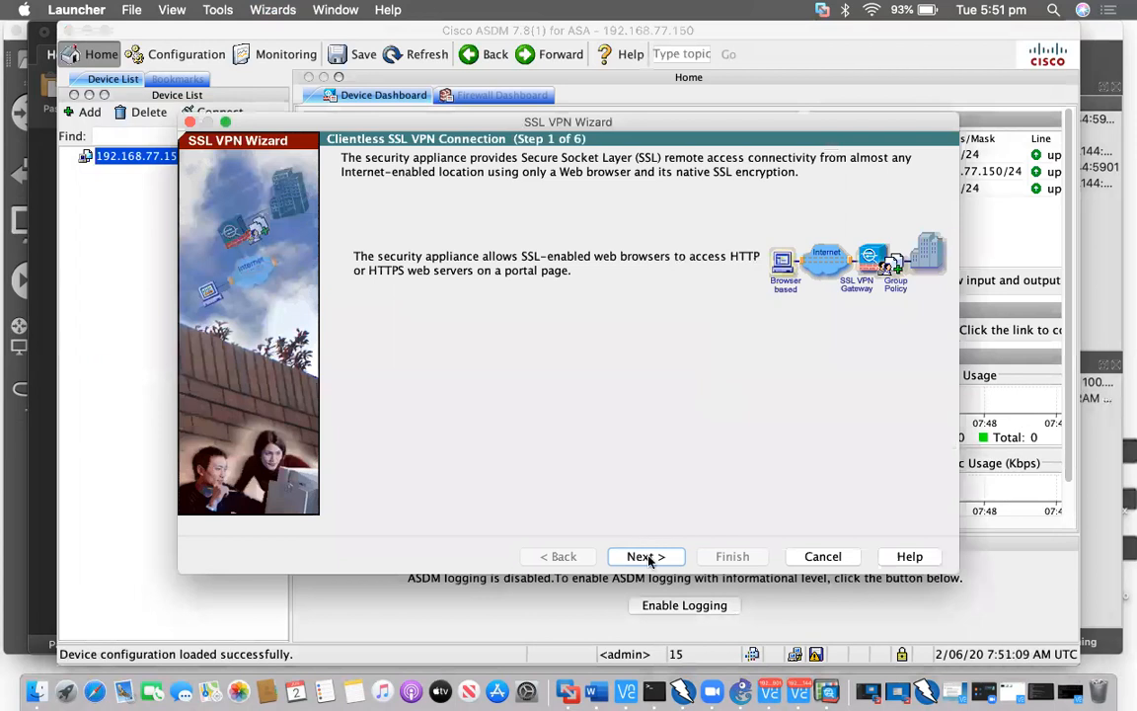
click(646, 556)
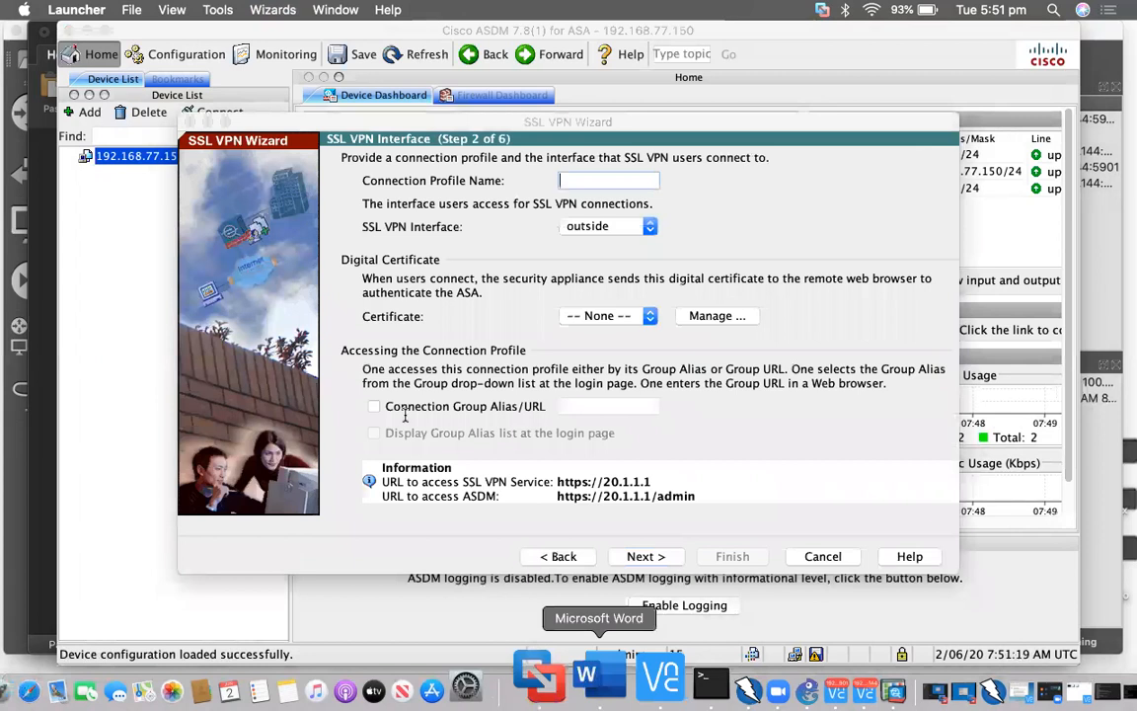
Check the Word task notes and enter Profile1 as the connection profile name
click(592, 686)
scroll(404, 414, down, 3)
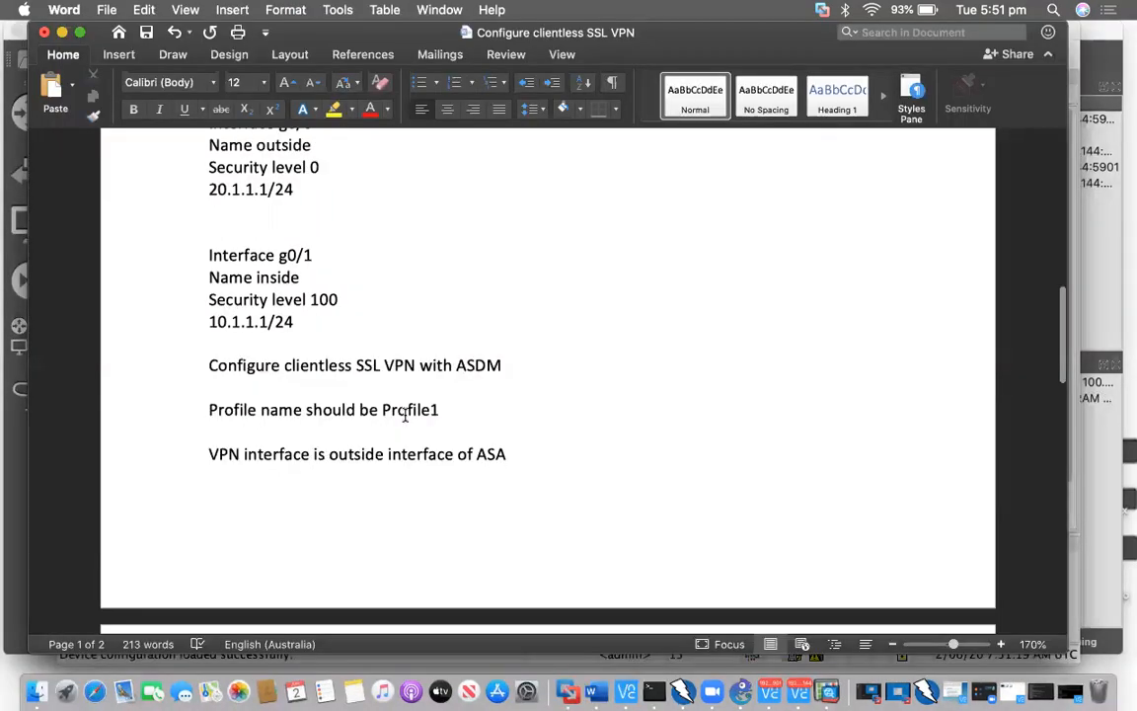
scroll(404, 414, down, 3)
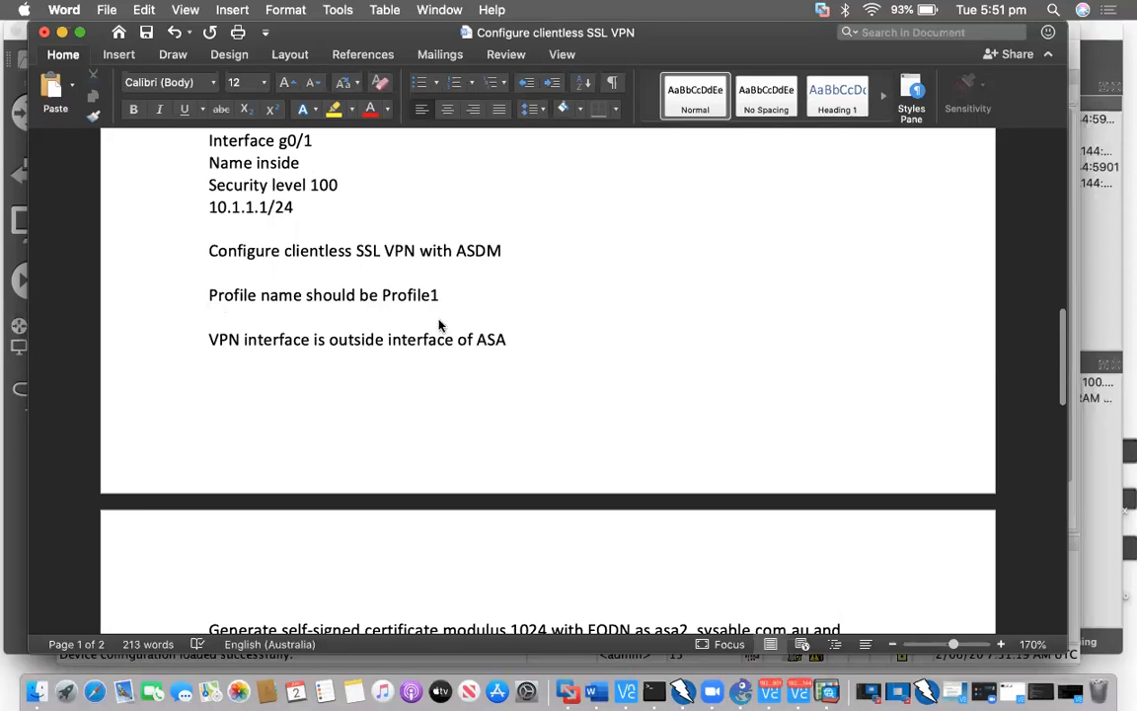
key(ctrl+alt+Return)
key(ctrl+Up)
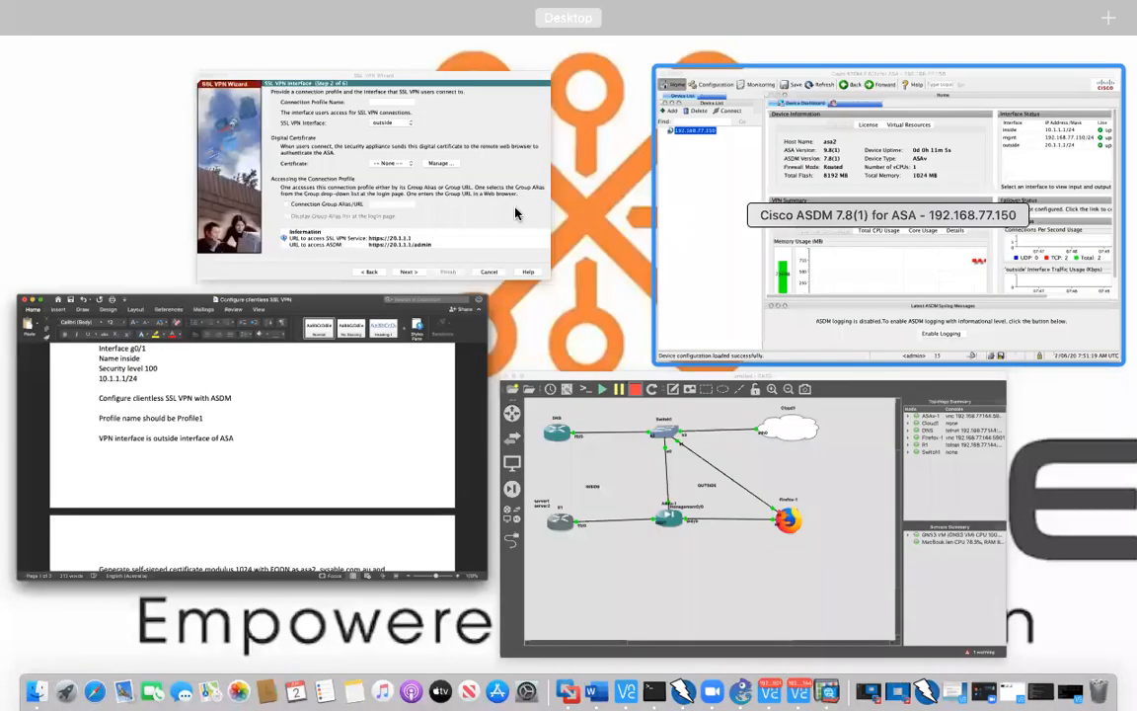
click(587, 176)
text(Profile1)
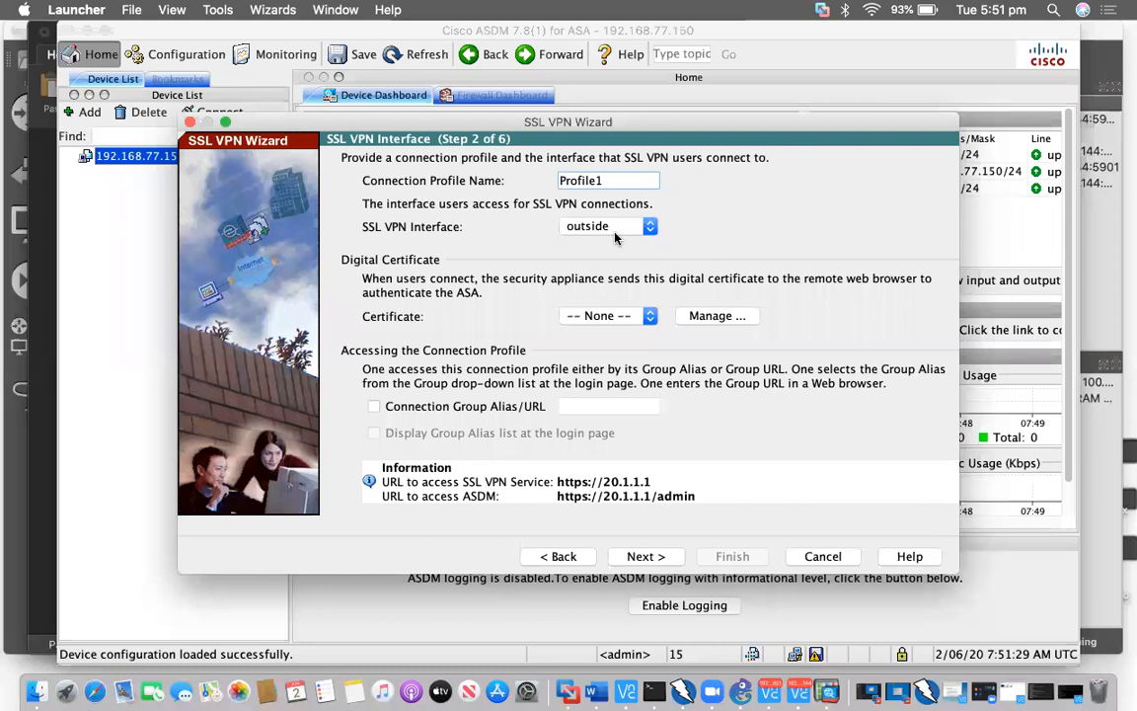
Confirm in the notes that the outside interface is required, then return to the wizard
key(super+Tab)
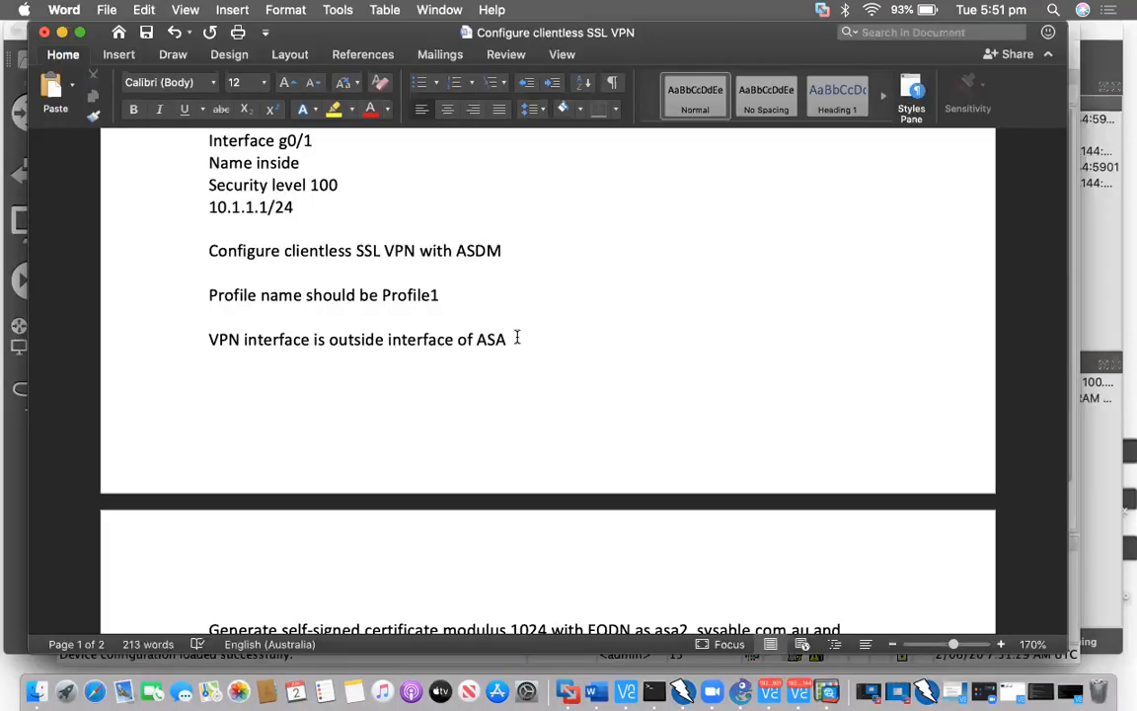
drag(517, 338, 337, 340)
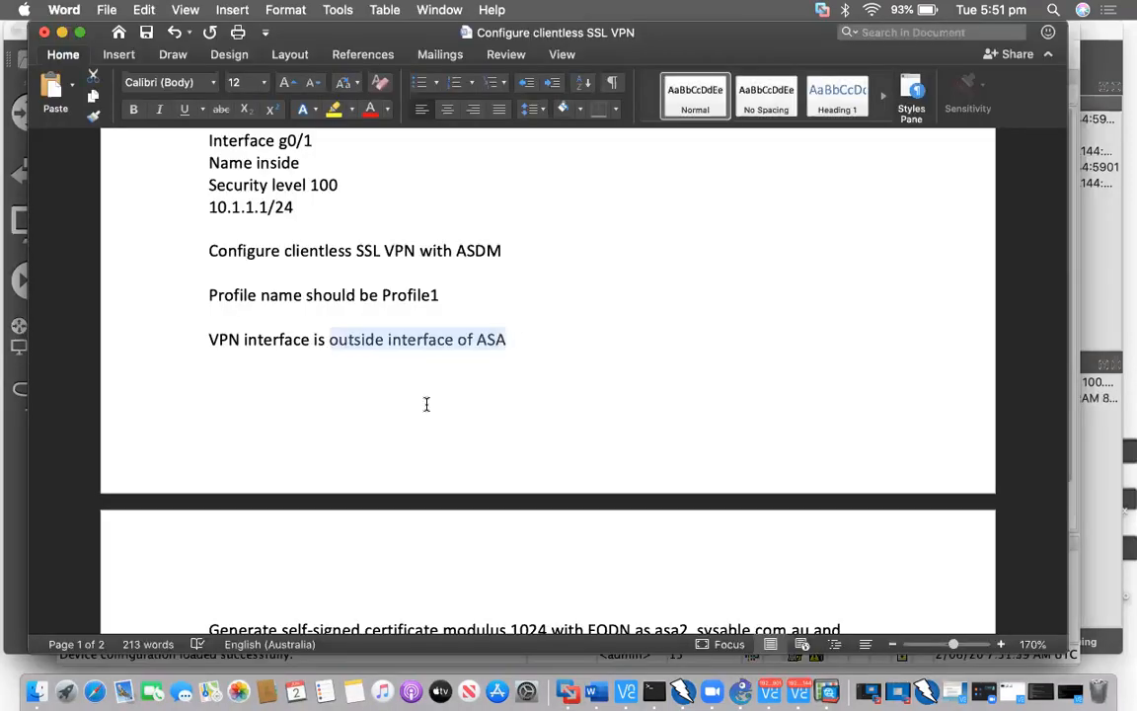
scroll(426, 404, down, 5)
scroll(287, 305, down, 2)
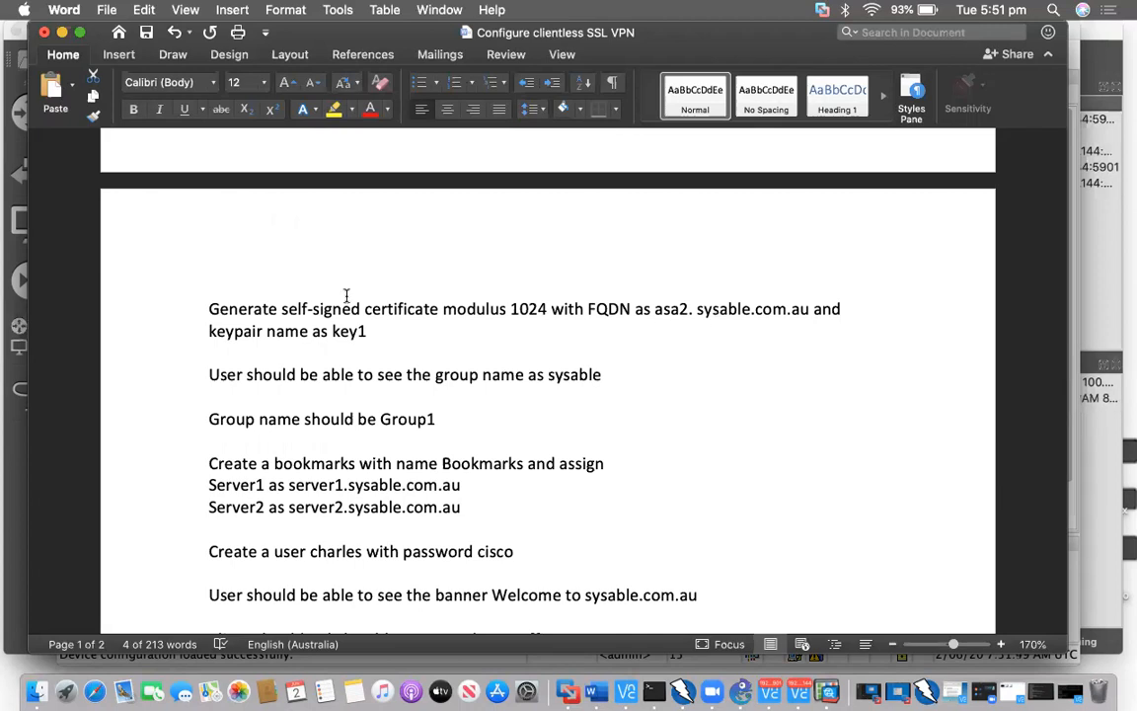
key(ctrl+Up)
click(523, 316)
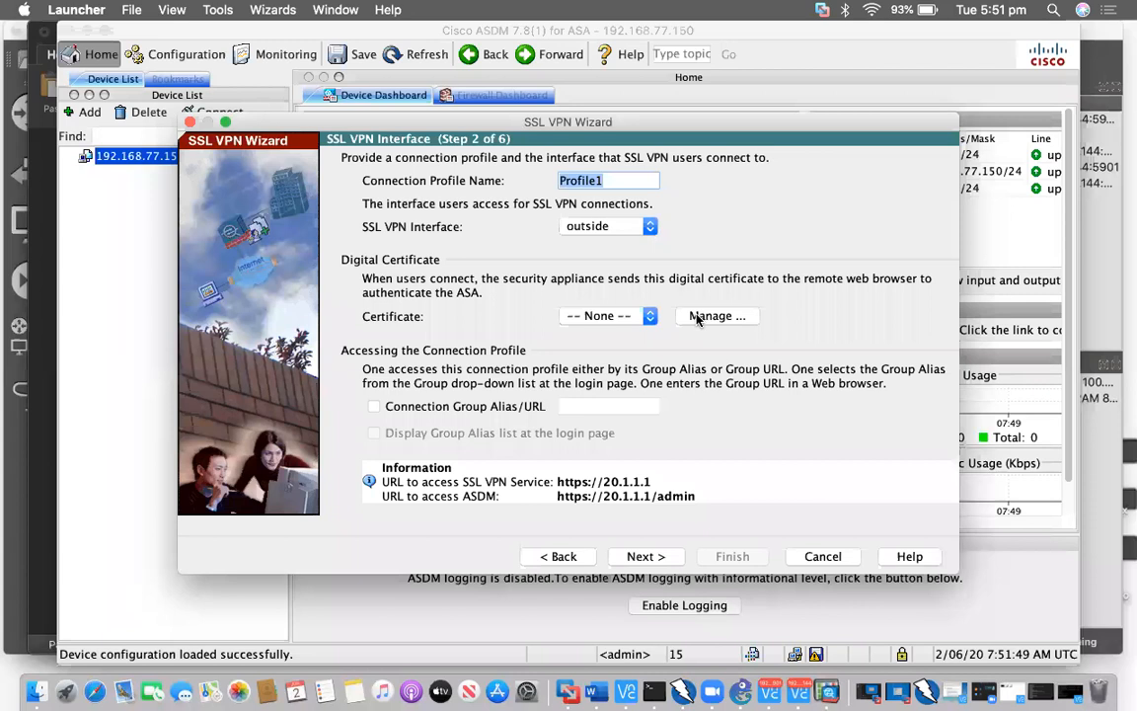
Start a new identity certificate trust1 and generate a new key pair named key1
click(697, 317)
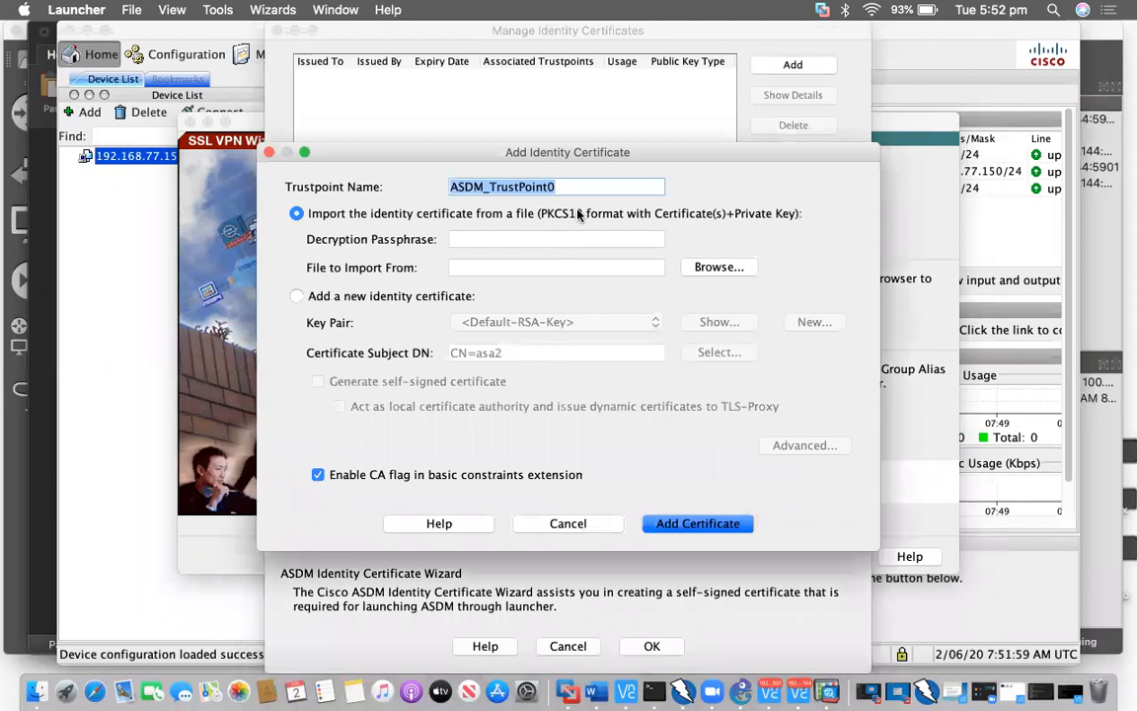
text(tus)
key(BackSpace)
key(BackSpace)
text(rust1)
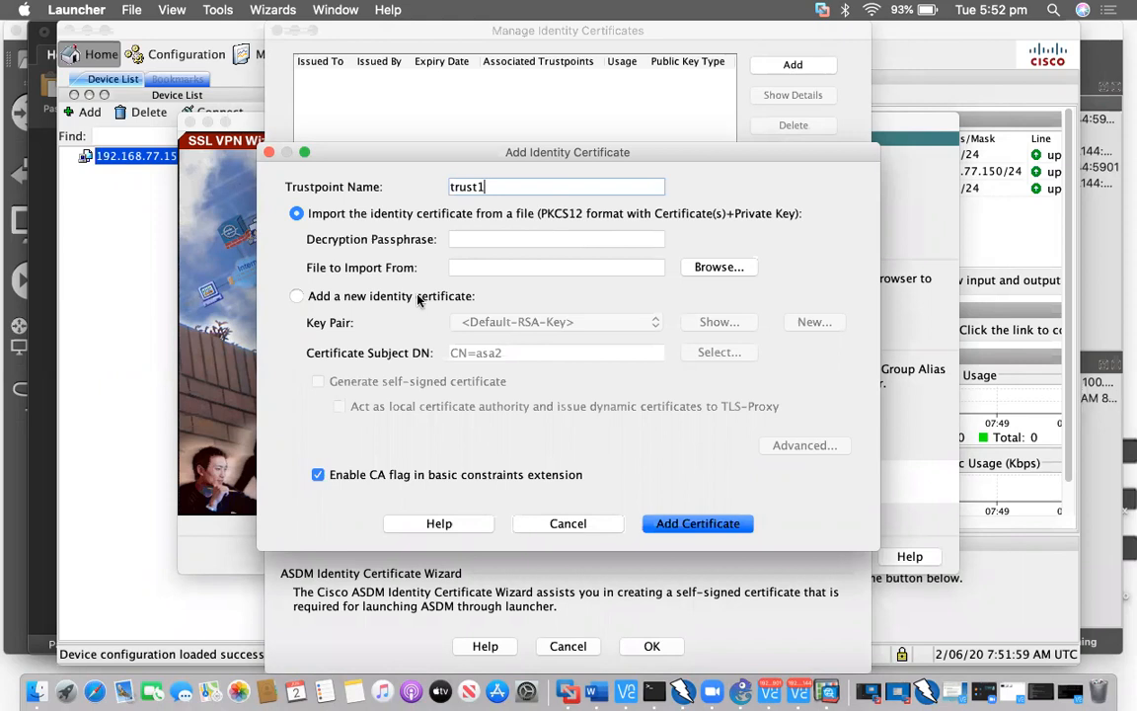
click(375, 296)
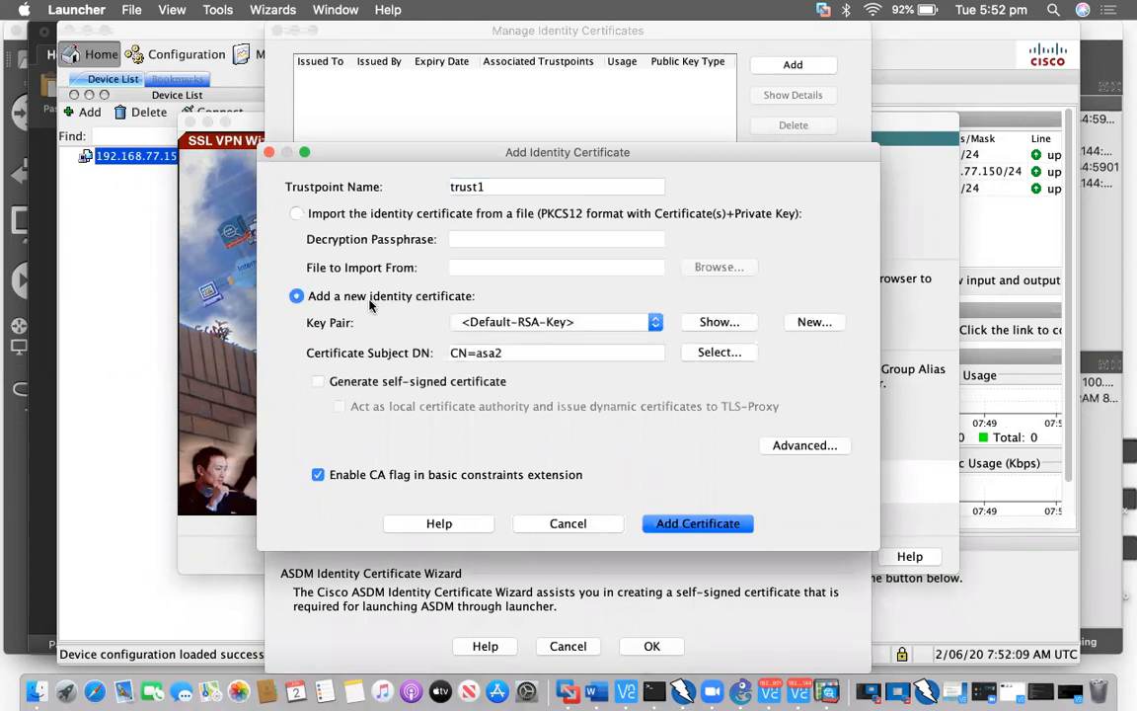
click(815, 324)
click(649, 337)
text(key1)
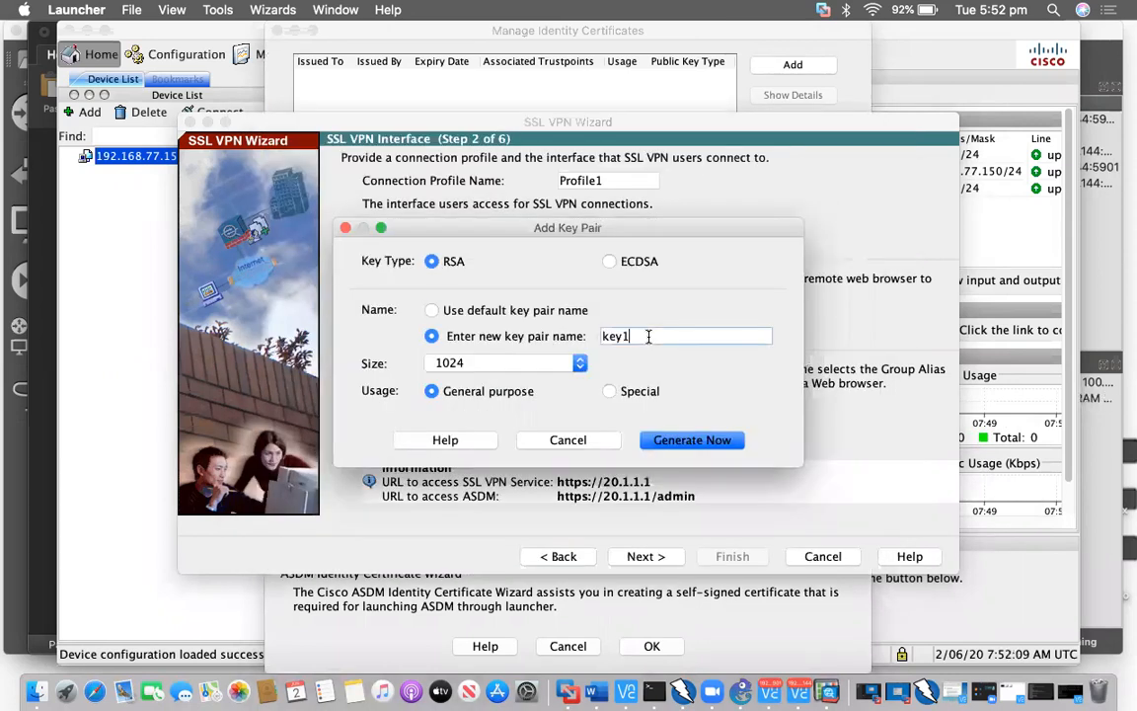
click(696, 440)
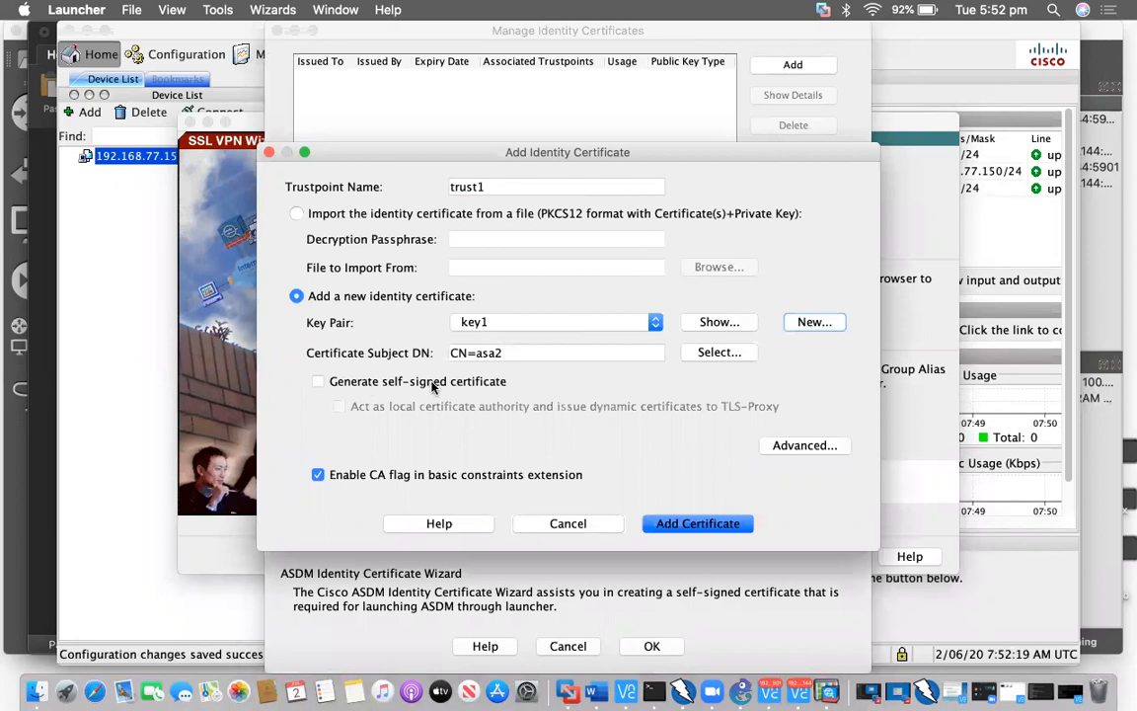
Make trust1 self-signed with FQDN asa2.sysable.com.au and add the certificate
click(369, 384)
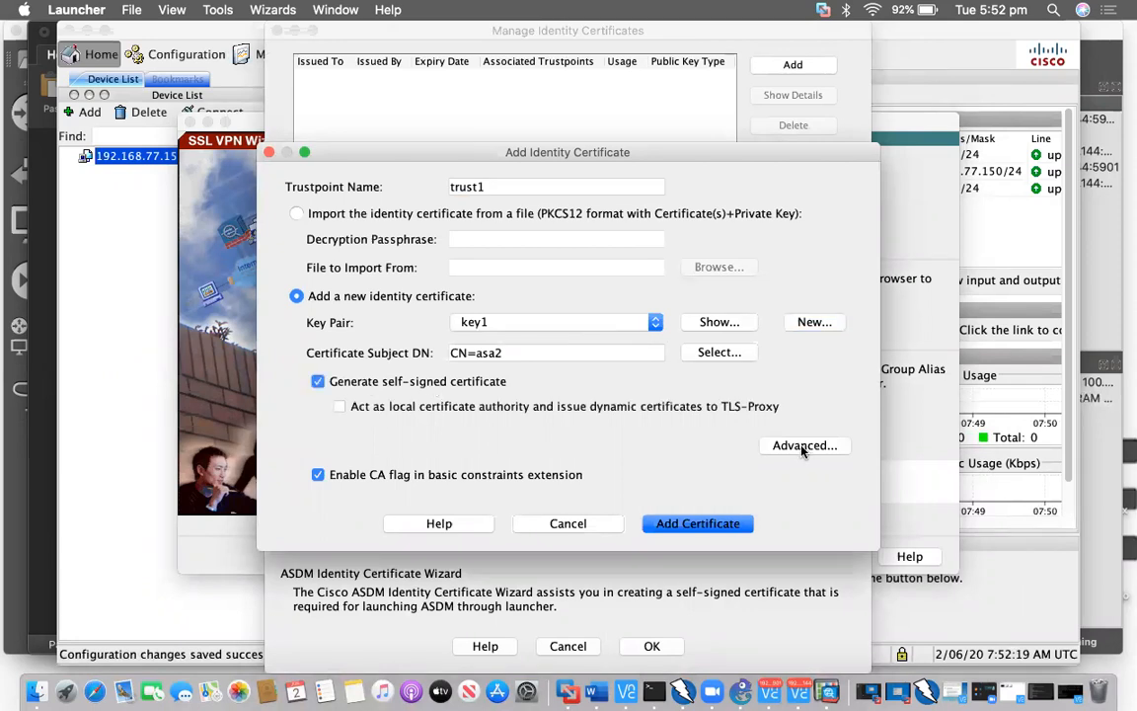
click(804, 445)
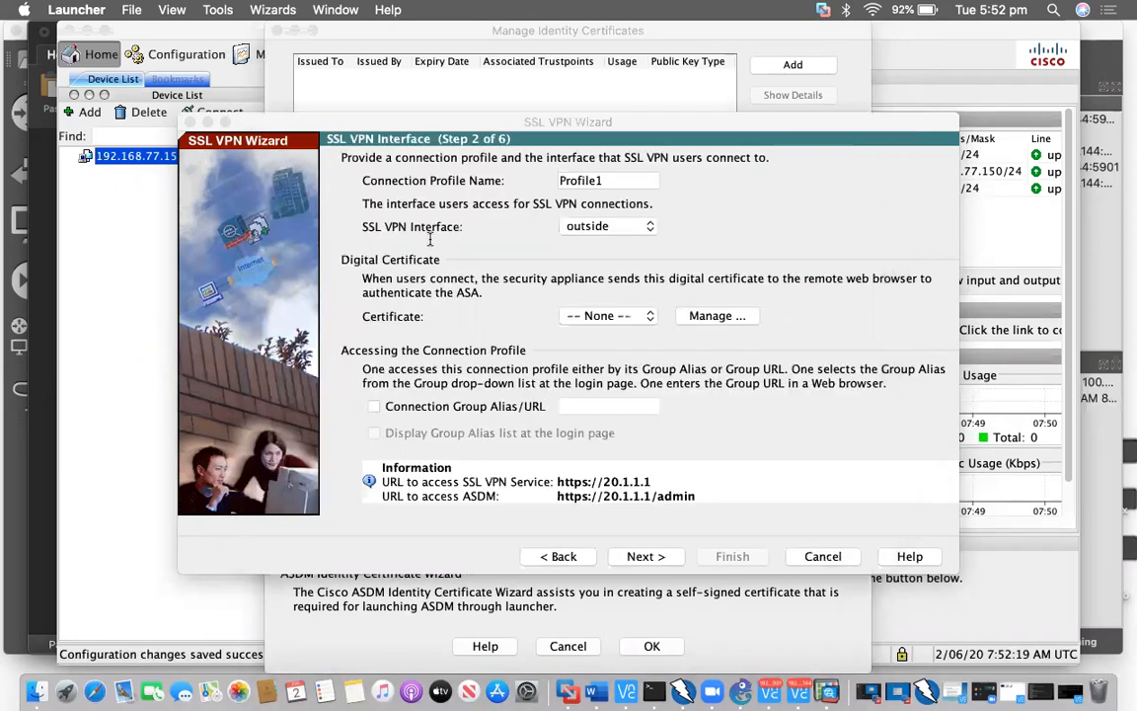
click(432, 238)
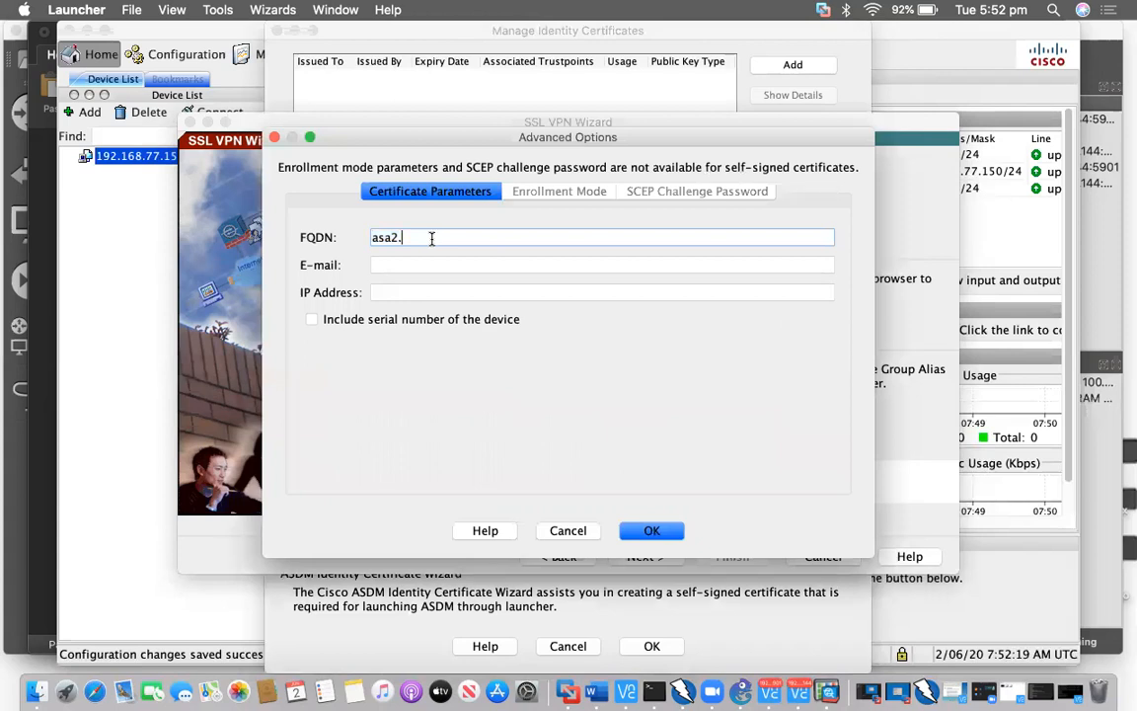
text(sys)
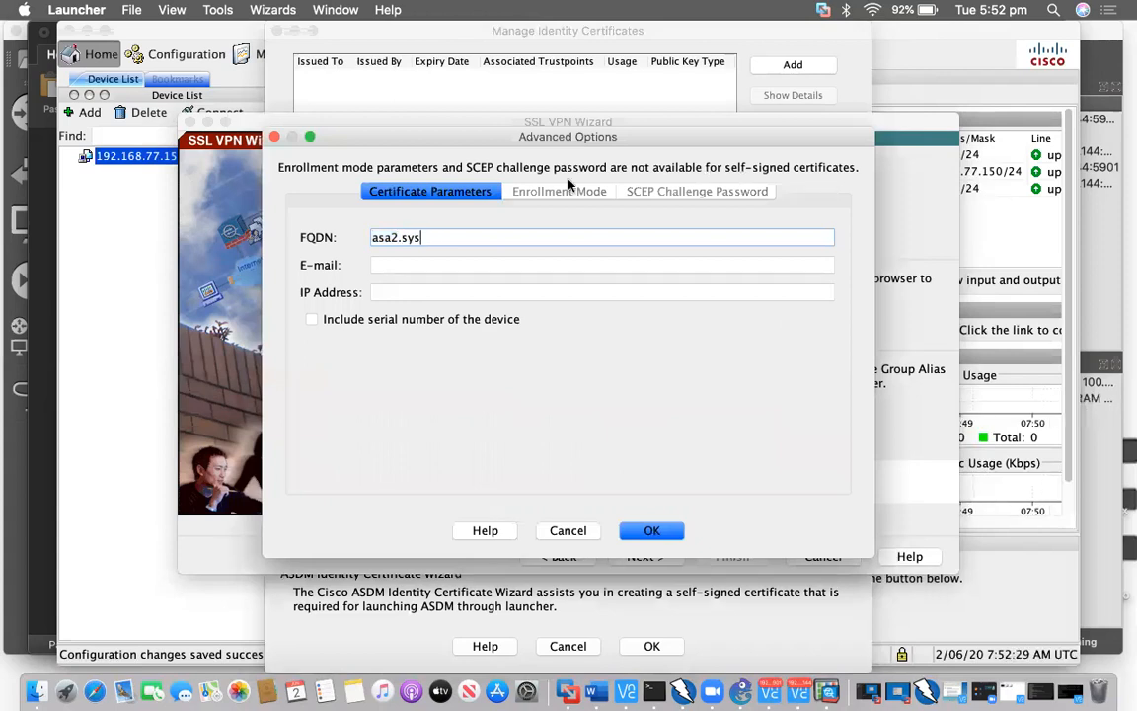
text(able.com.au)
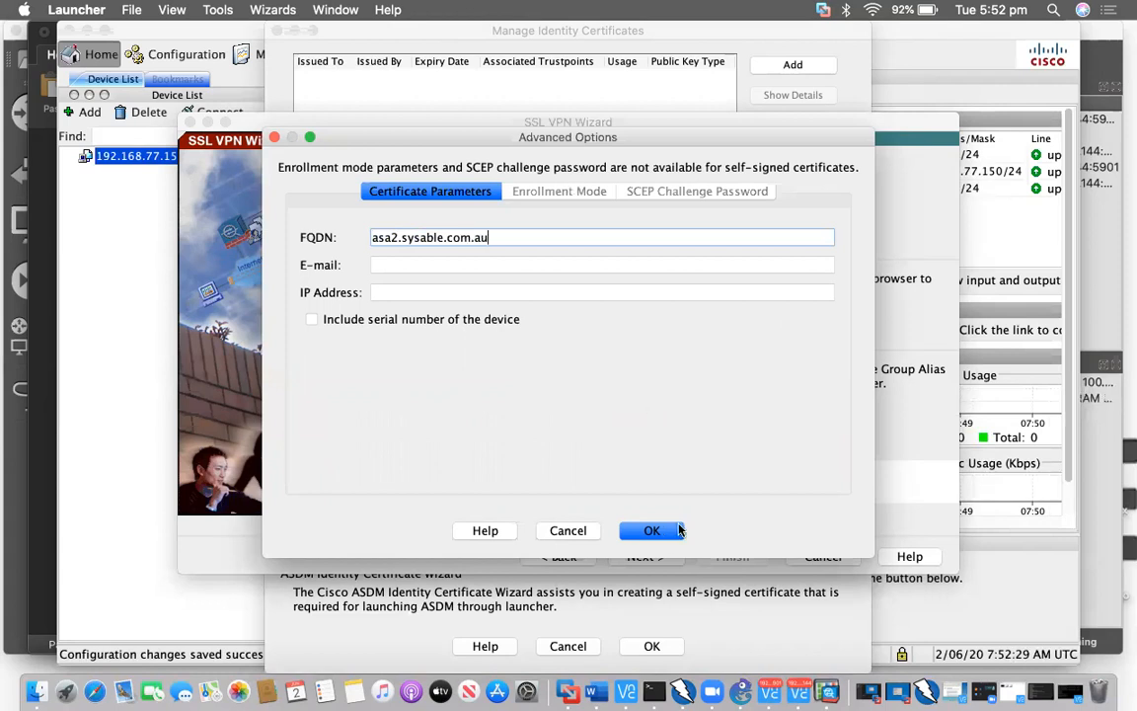
click(663, 534)
click(679, 526)
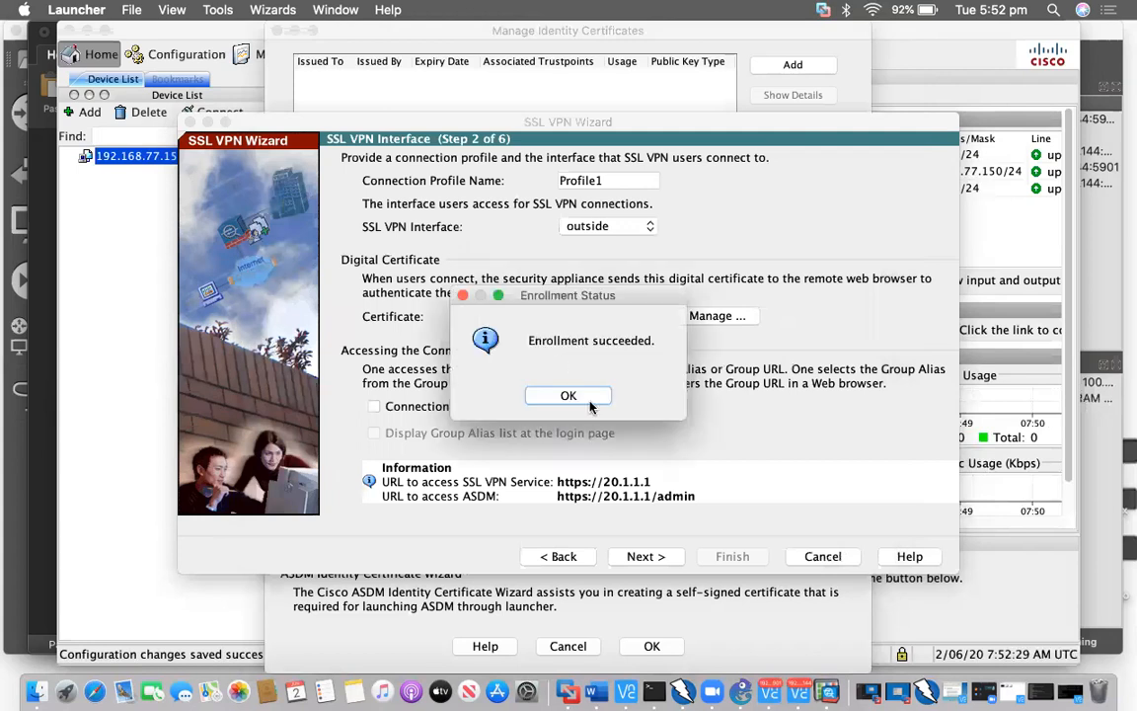
click(586, 398)
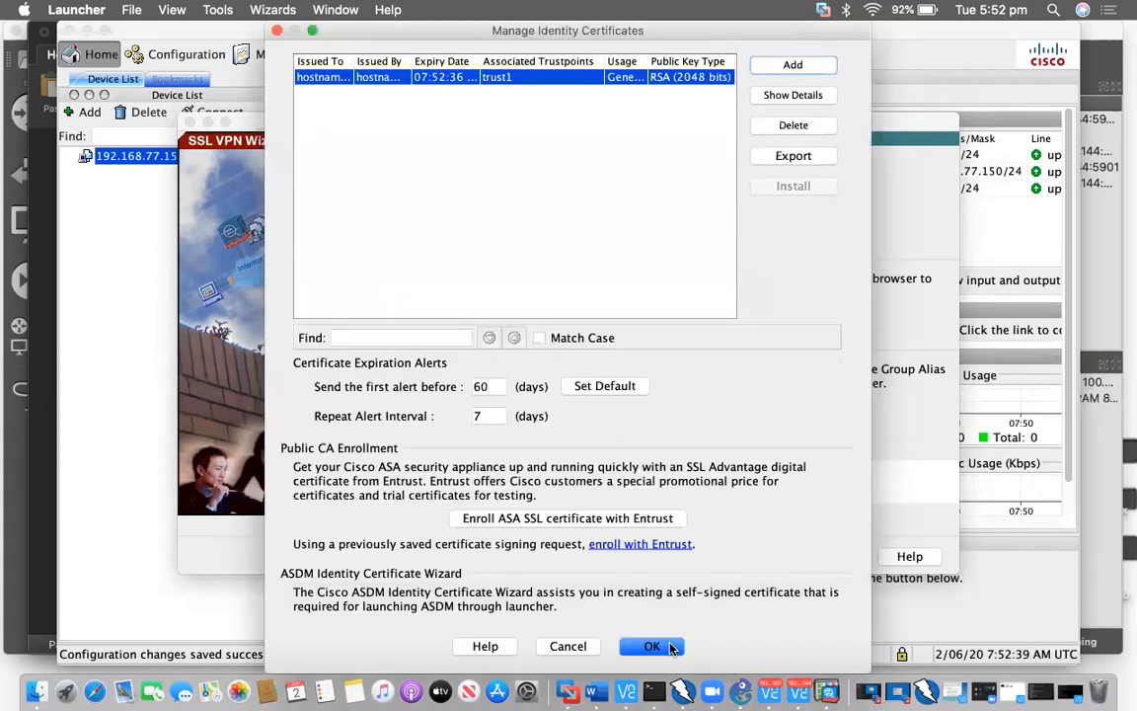
Close certificate management and look up the required group alias sysable in the task notes
click(670, 646)
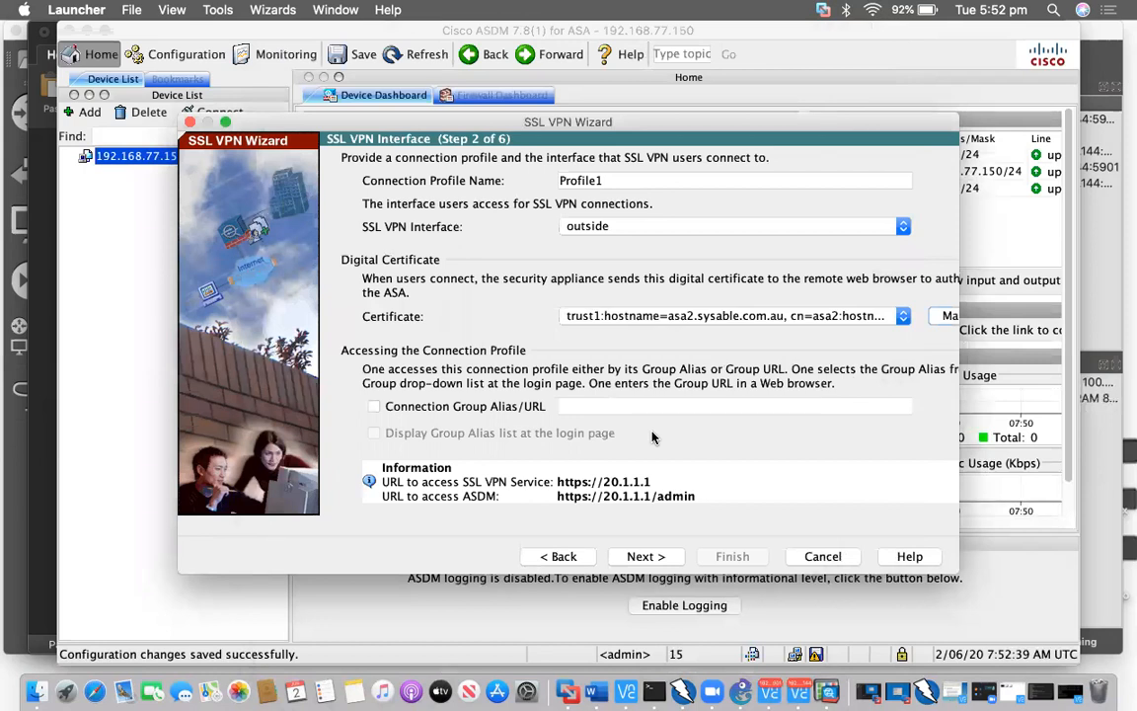
key(ctrl+Up)
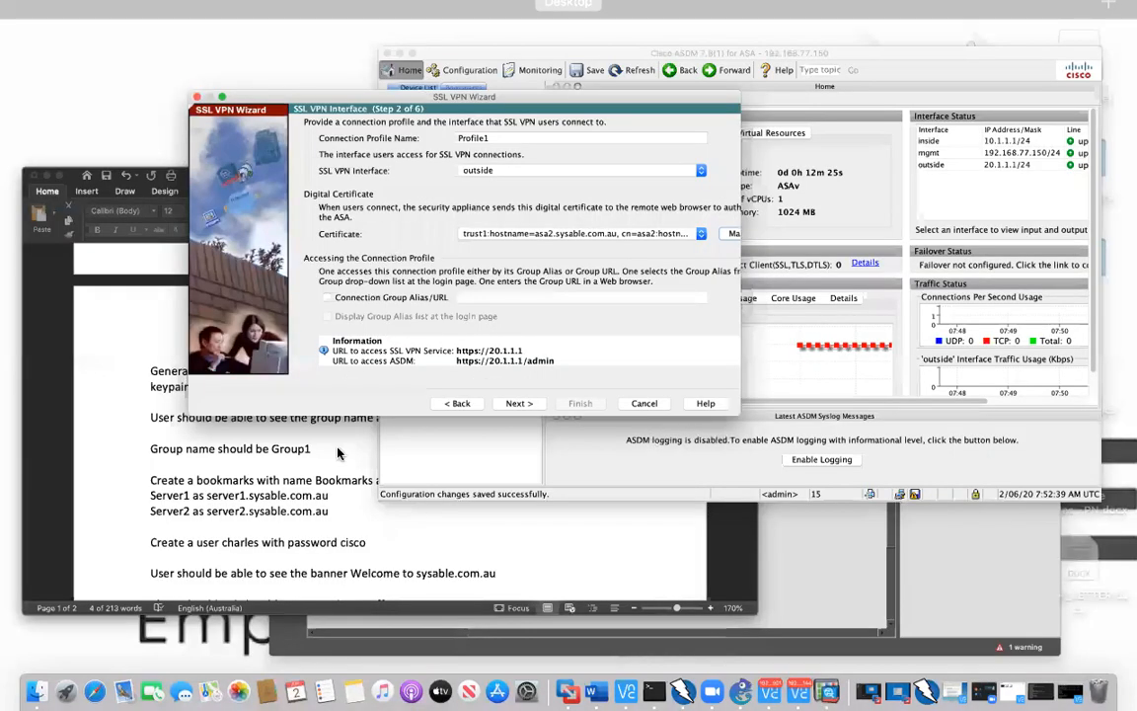
click(447, 342)
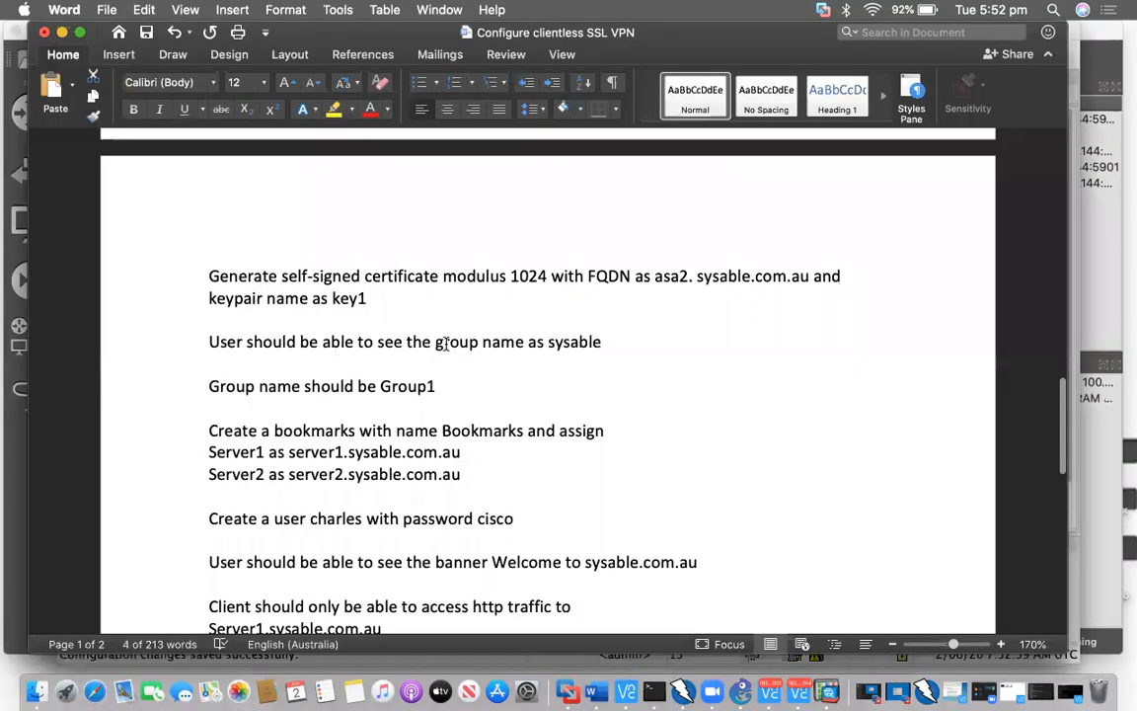
click(610, 338)
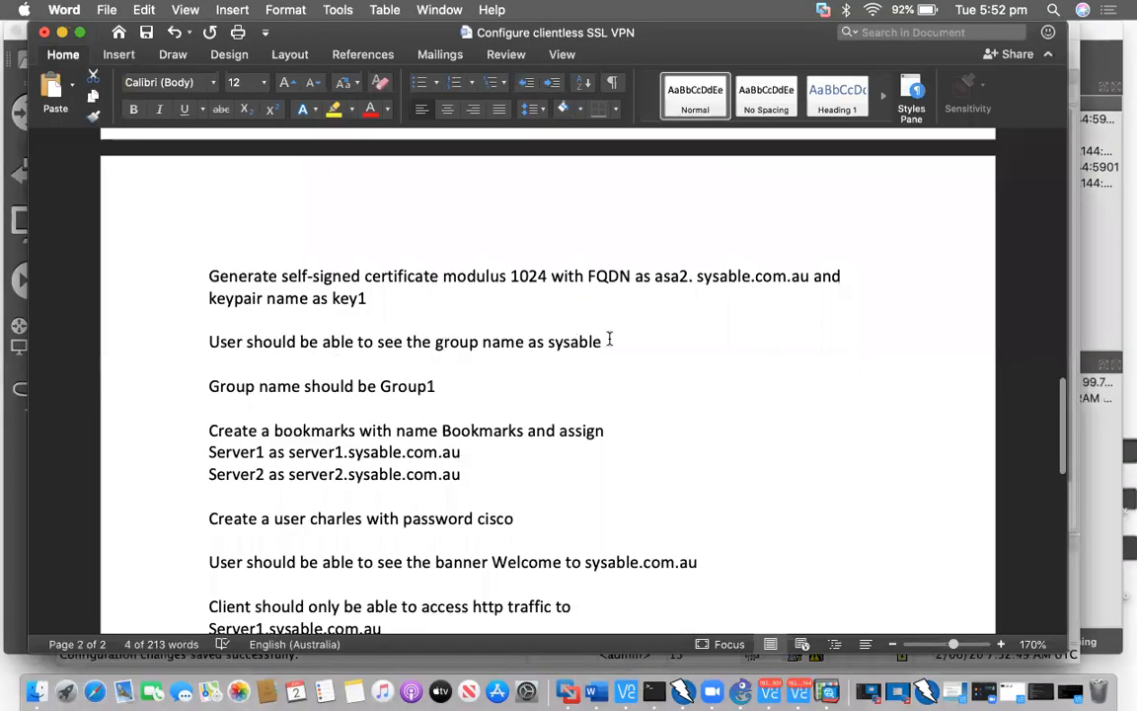
key(super+Tab)
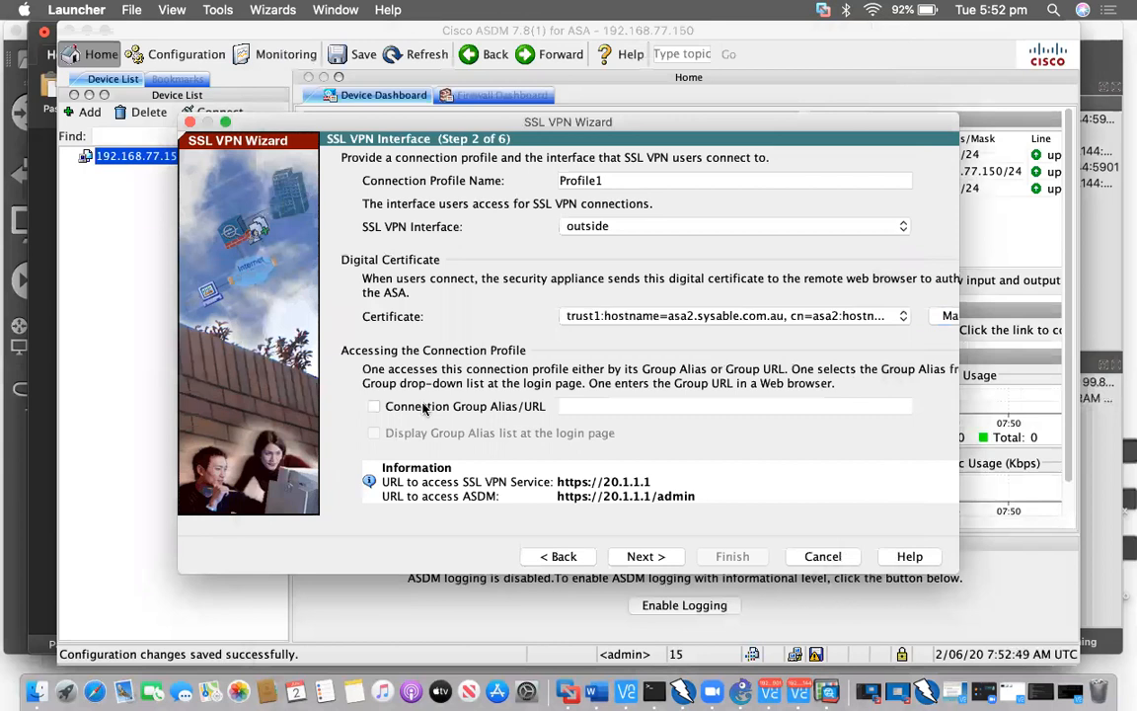
Enable connection group alias sysable and advance to the User Authentication step
click(425, 407)
click(654, 400)
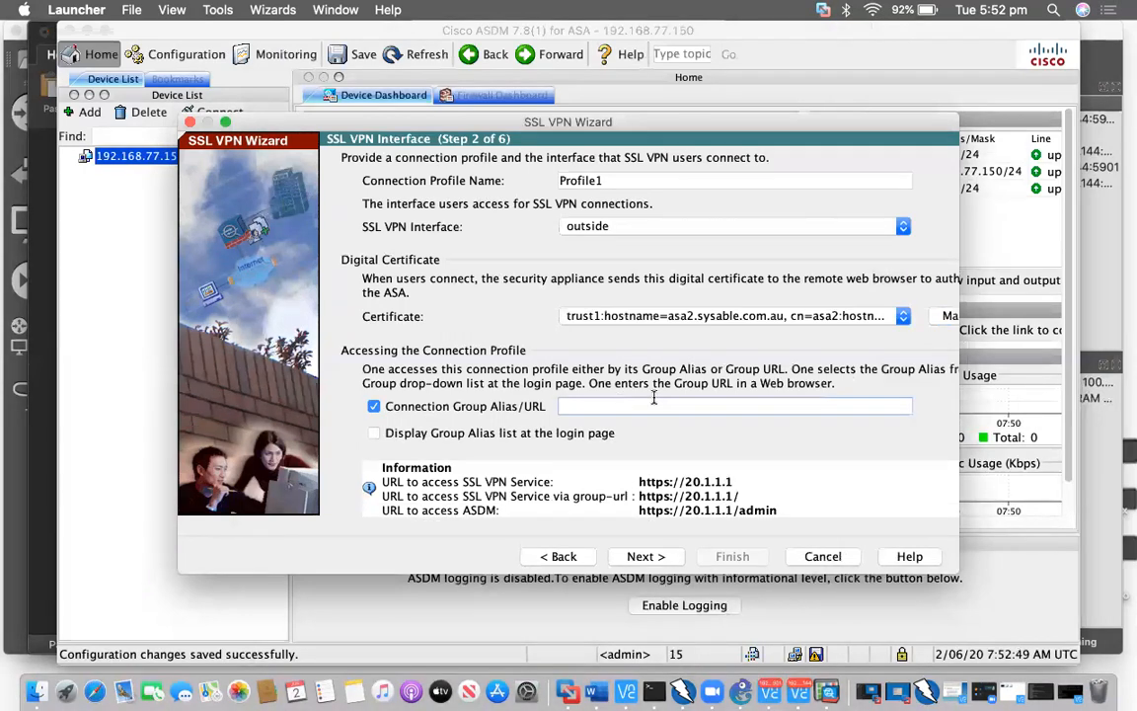
text(sysable)
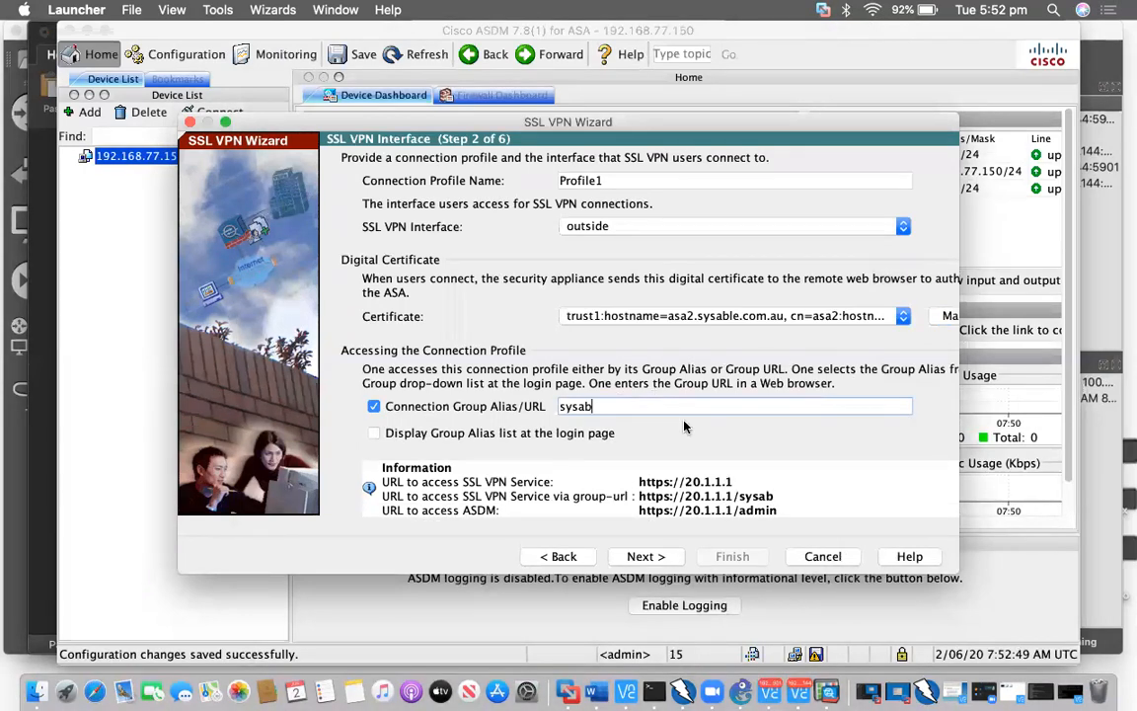
click(672, 555)
key(ctrl+Up)
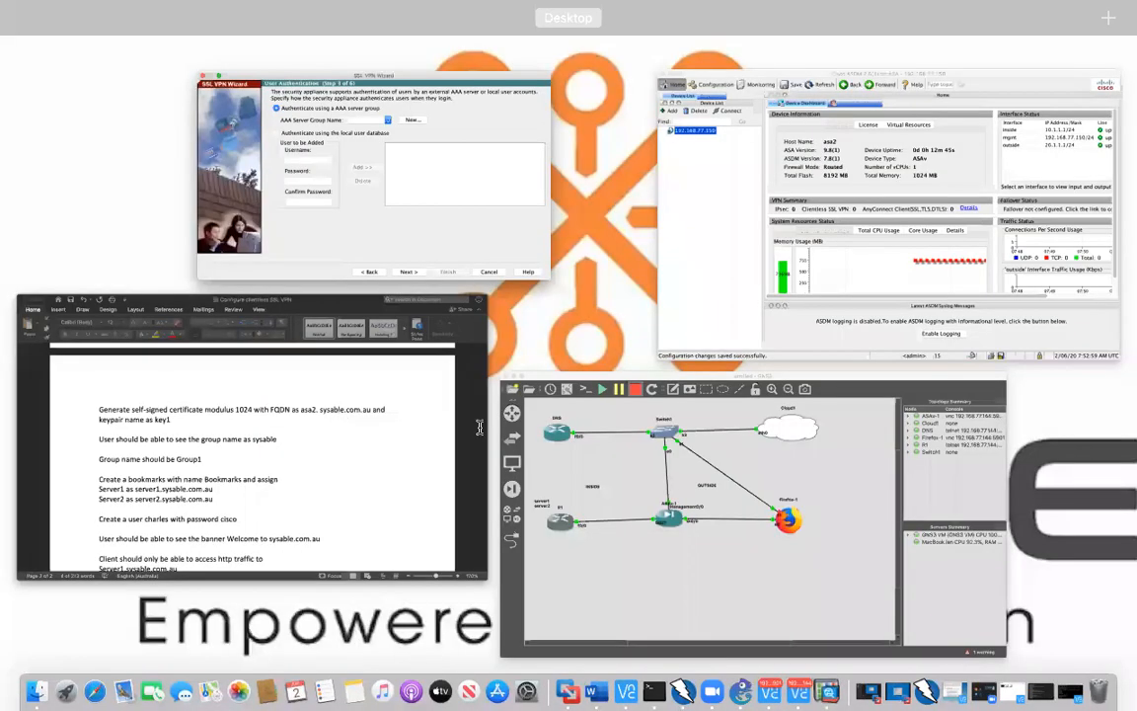
click(343, 412)
scroll(479, 427, down, 4)
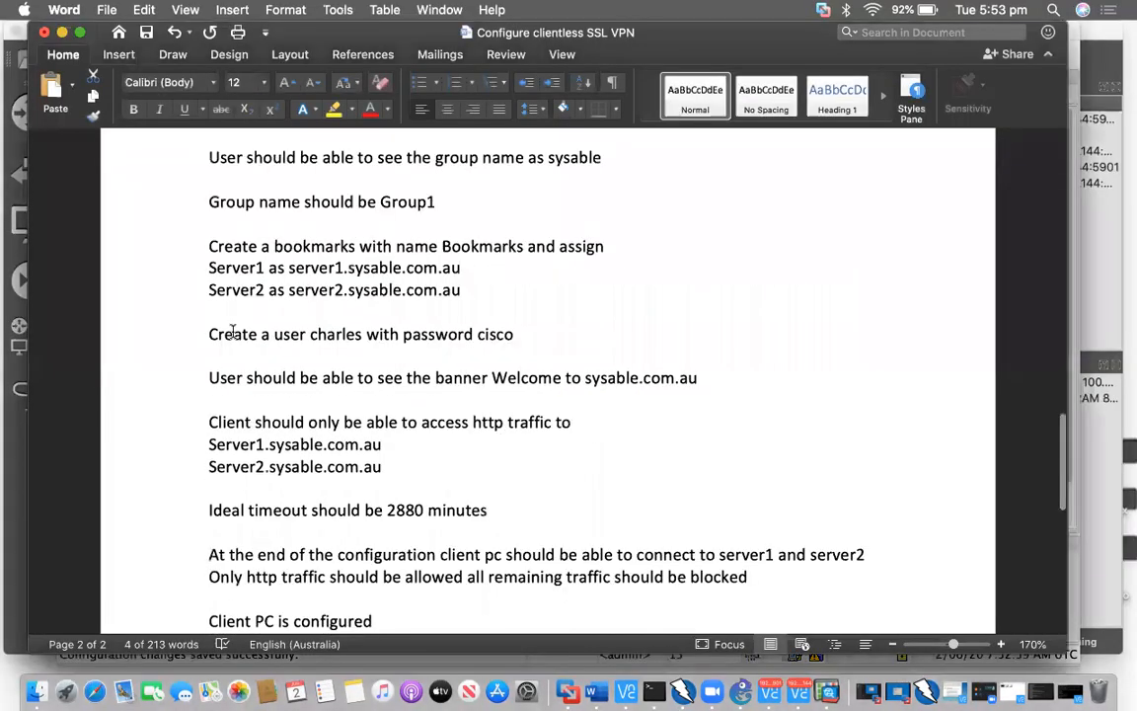
Add a local-database user with its password and continue to the group policy step
drag(274, 333, 366, 334)
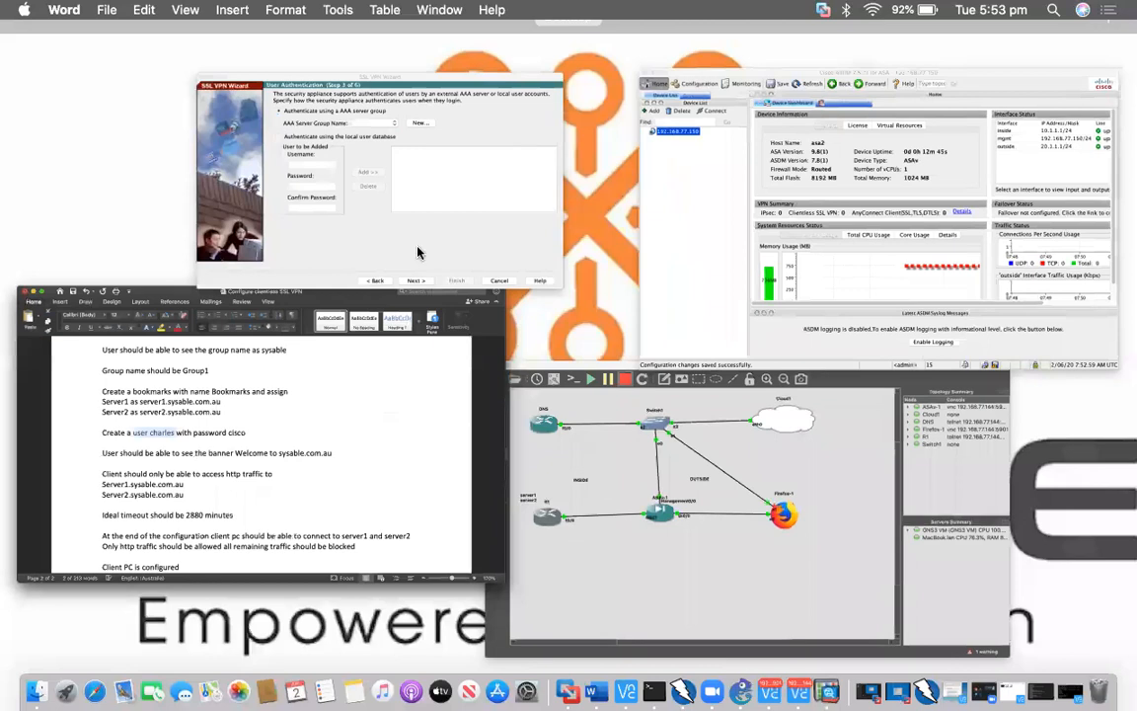
click(377, 224)
click(432, 311)
text(charles)
key(Tab)
text(cisco)
key(Tab)
text(cisco)
click(543, 323)
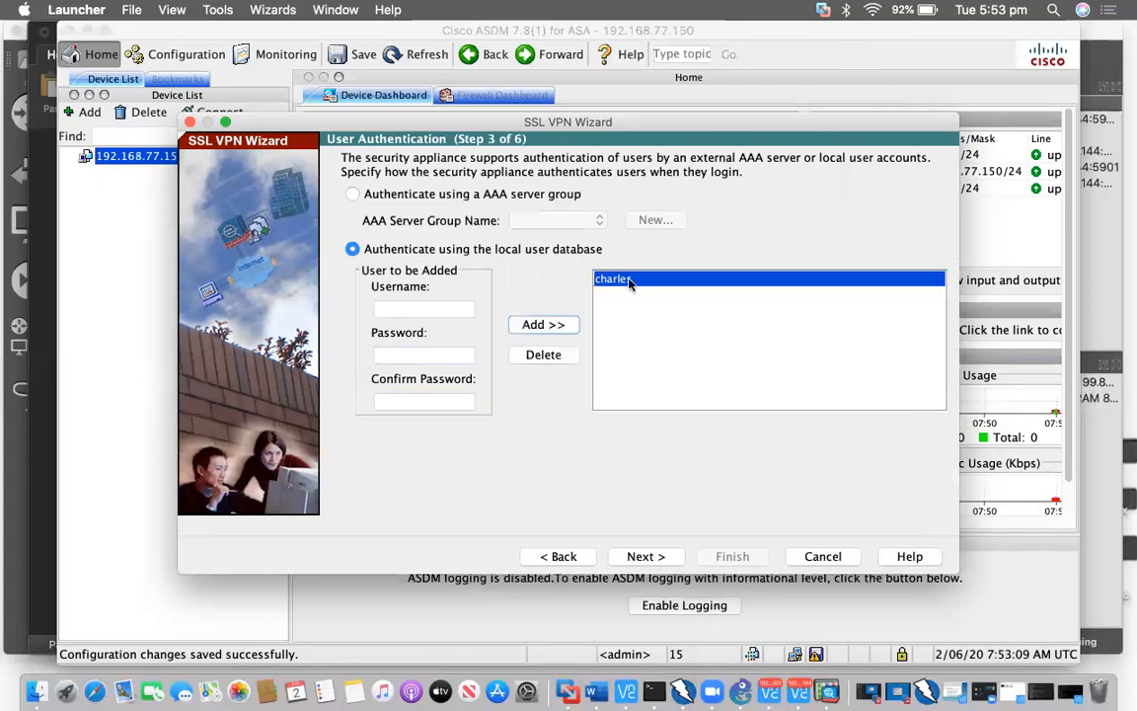
key(Return)
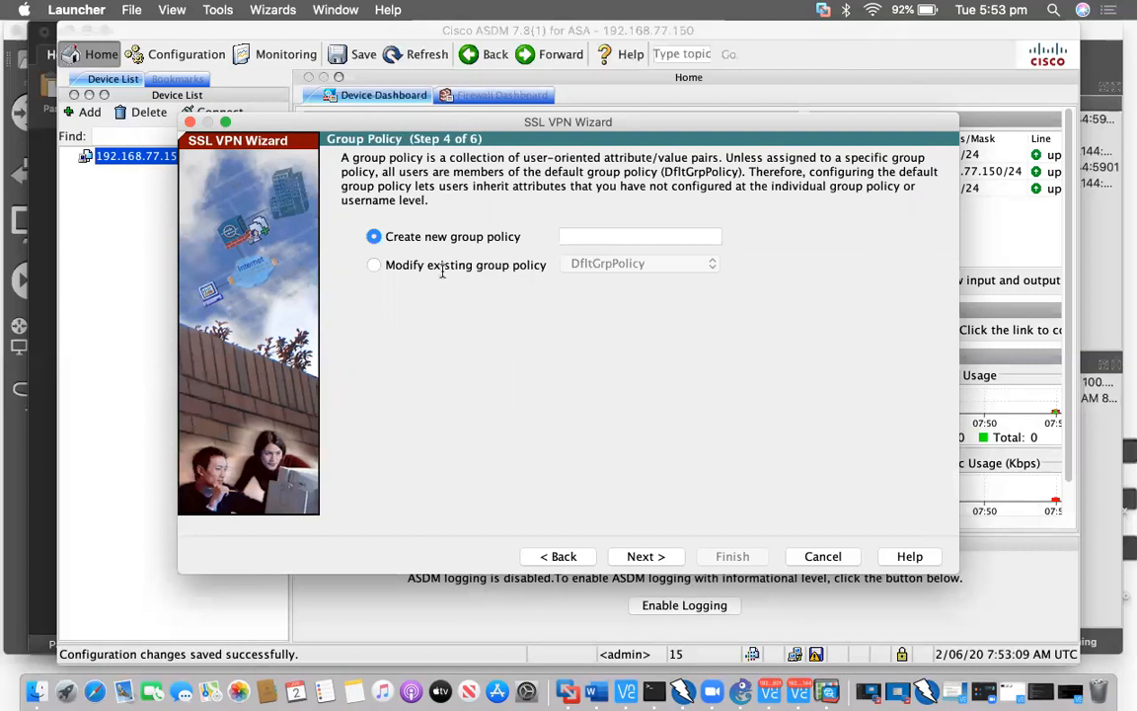
Create the new group policy Group1 and advance to the Bookmark List step
key(super+Tab)
scroll(396, 253, up, 2)
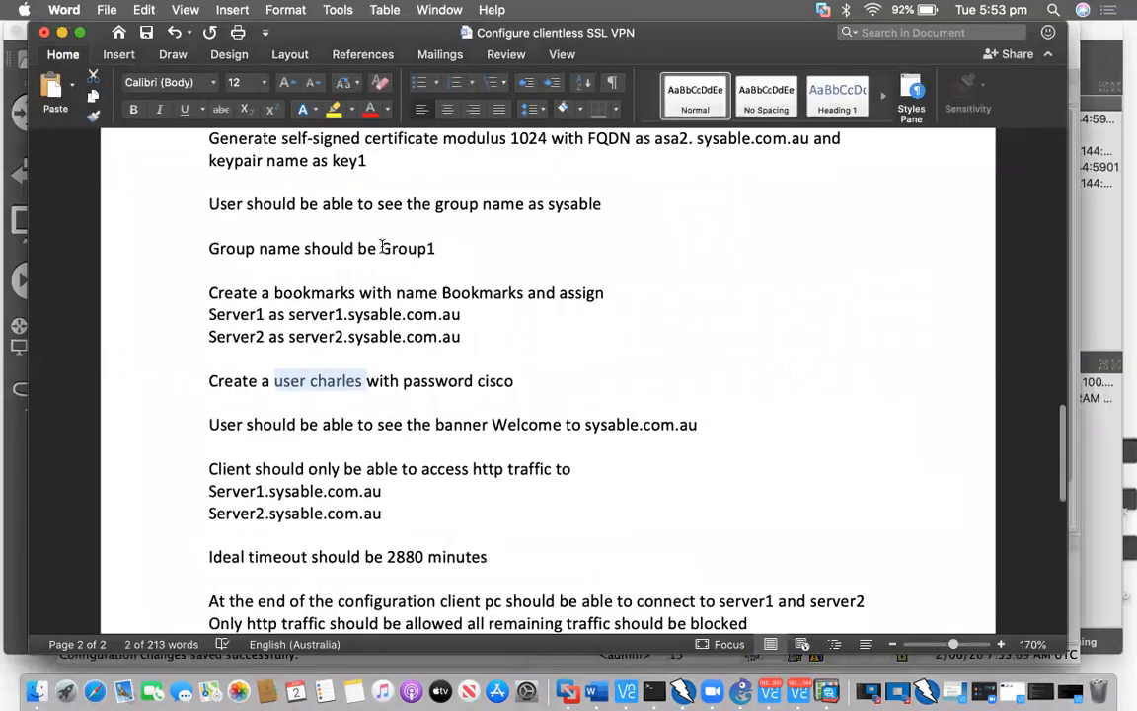
double_click(387, 248)
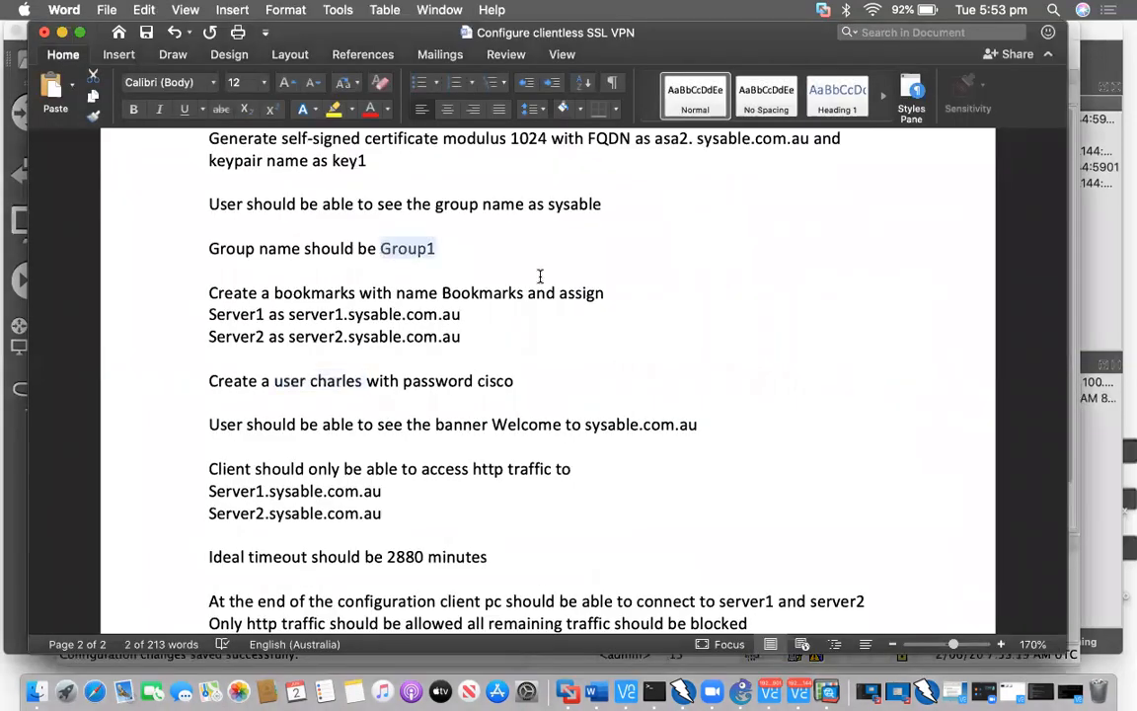
key(super+Tab)
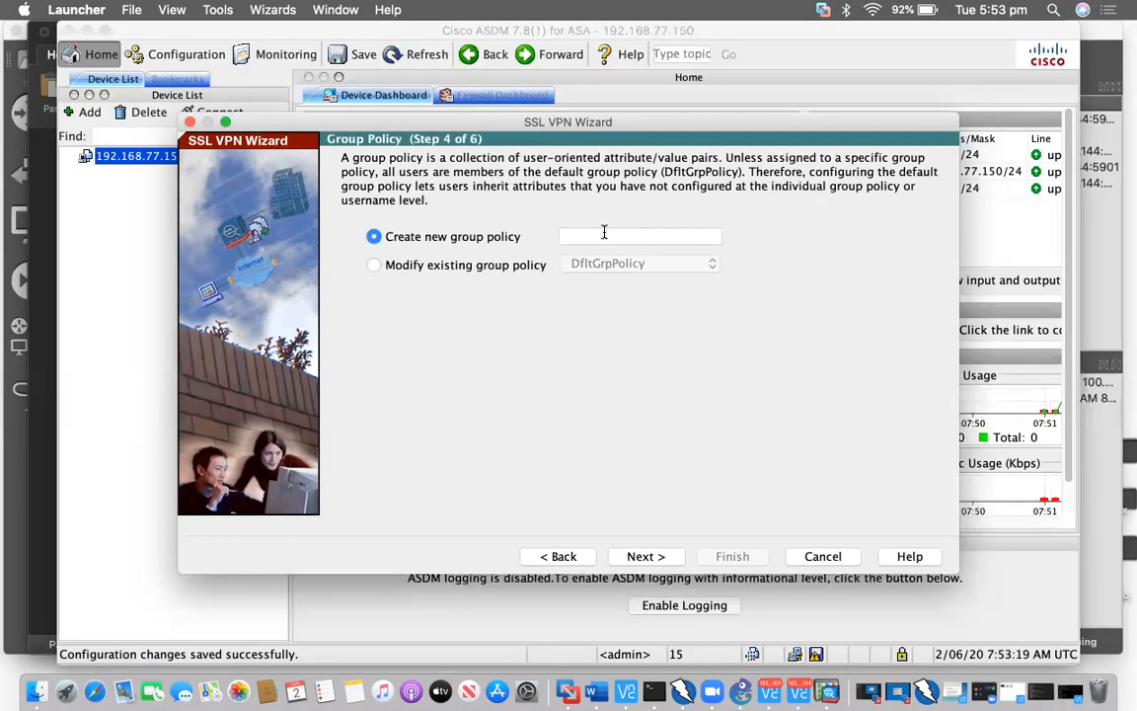
click(604, 236)
text(Group1)
click(645, 555)
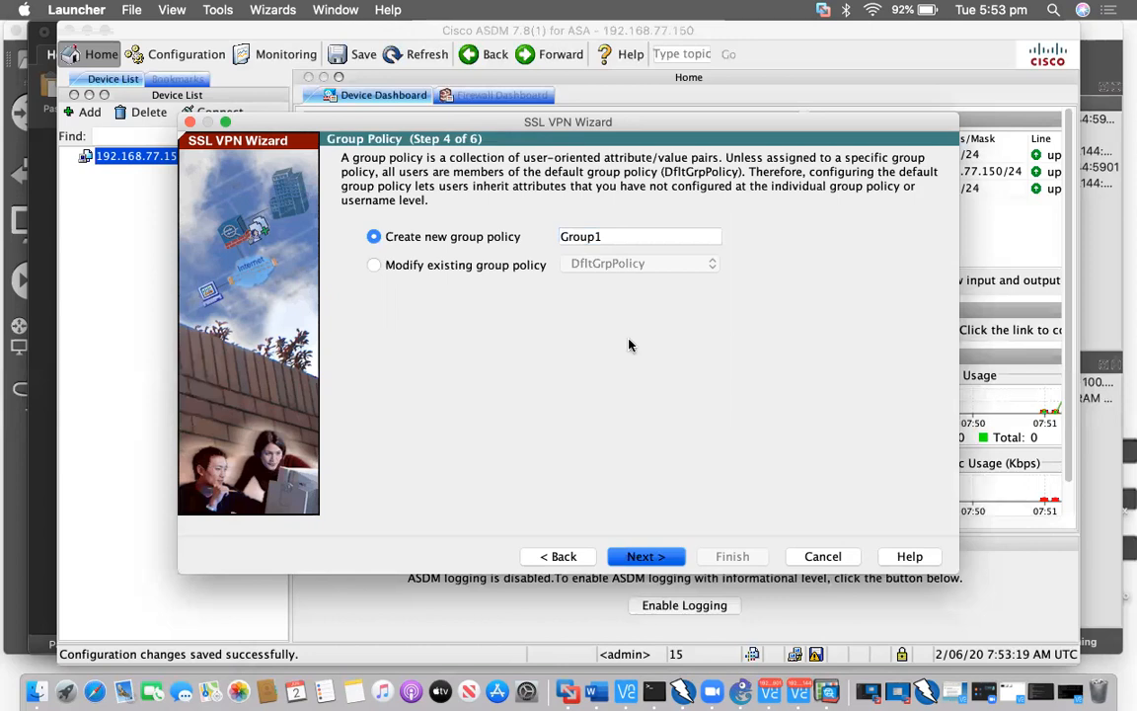
key(ctrl+Up)
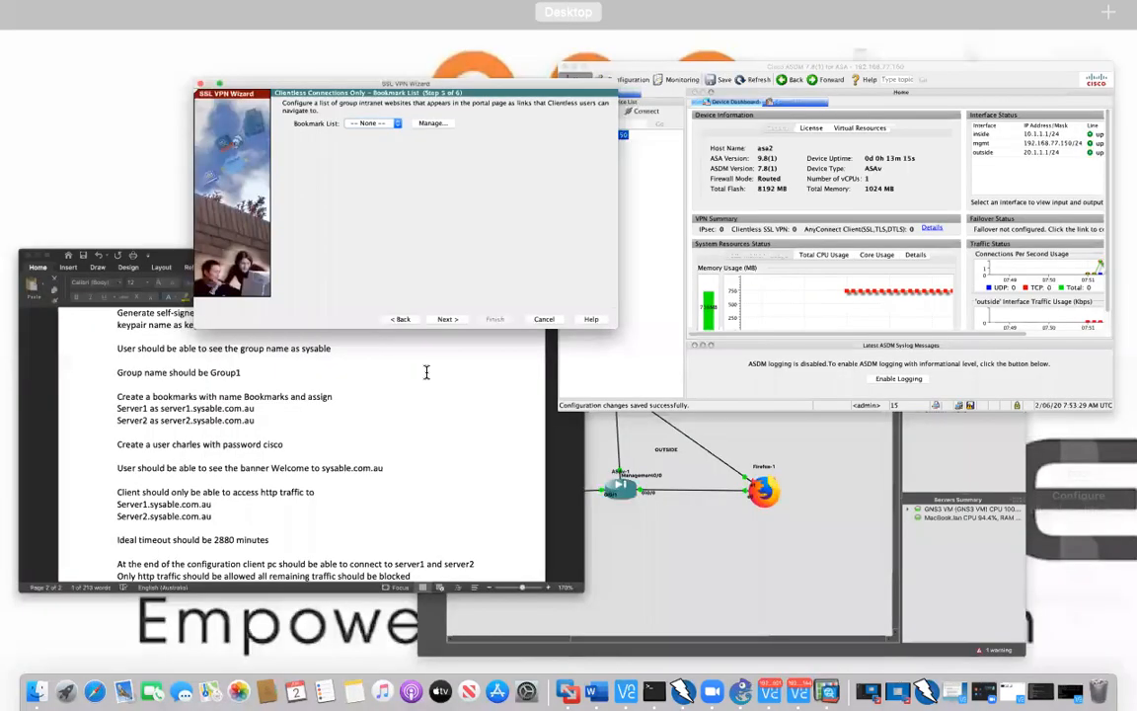
Create a new bookmark list named Bookmarks
click(426, 371)
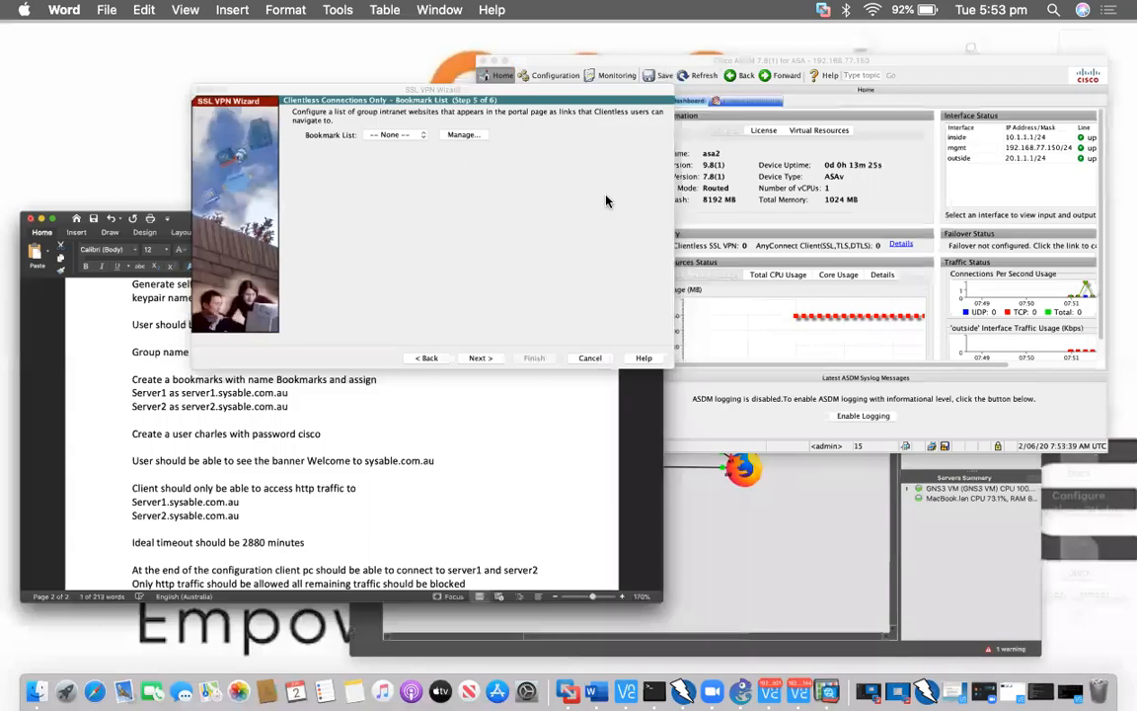
click(606, 201)
click(604, 197)
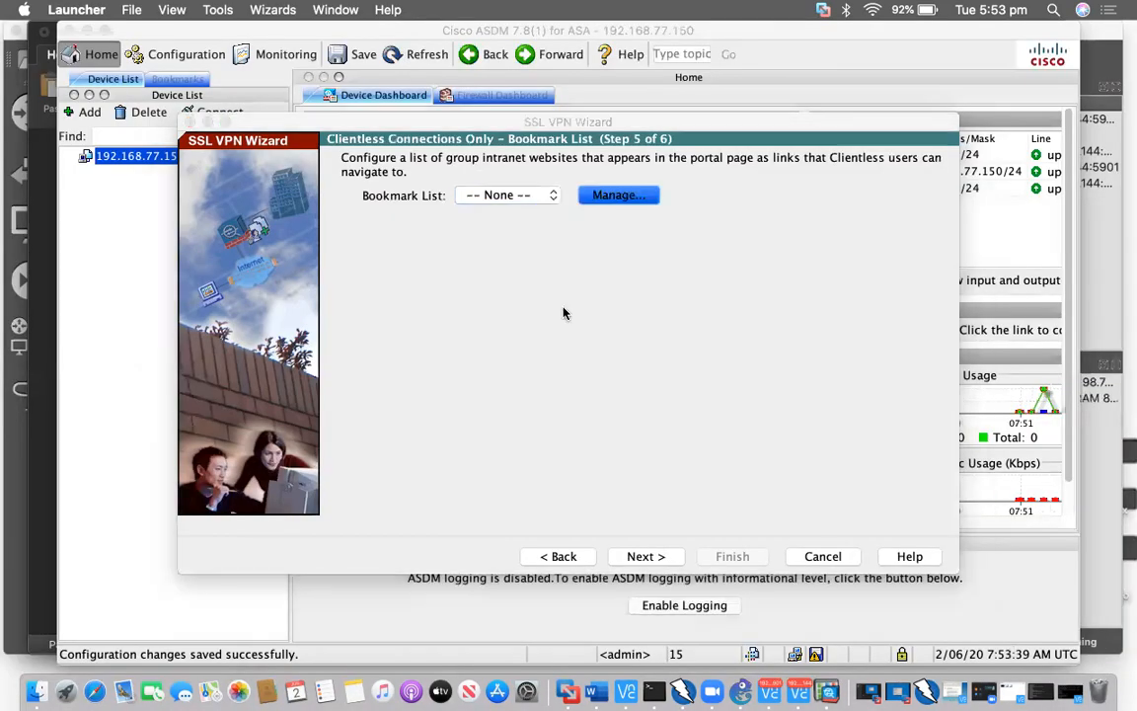
click(413, 344)
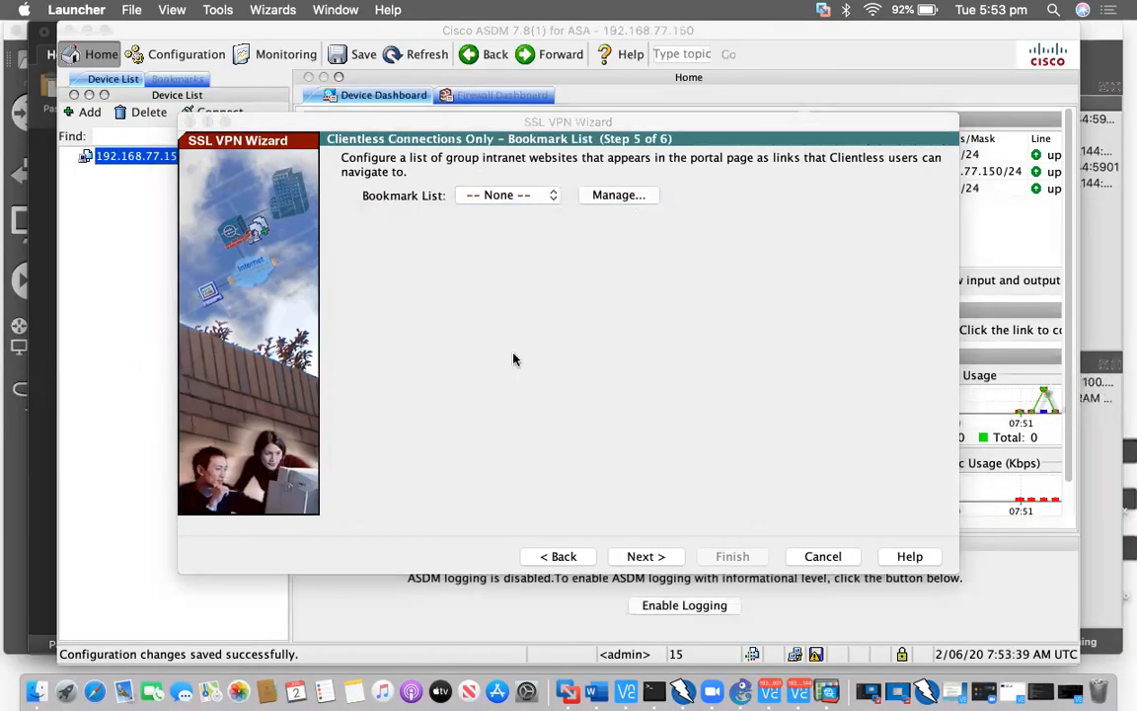
text(B)
text(ookamr)
text(ks)
key(BackSpace)
key(BackSpace)
key(BackSpace)
key(BackSpace)
key(BackSpace)
key(BackSpace)
text(mark)
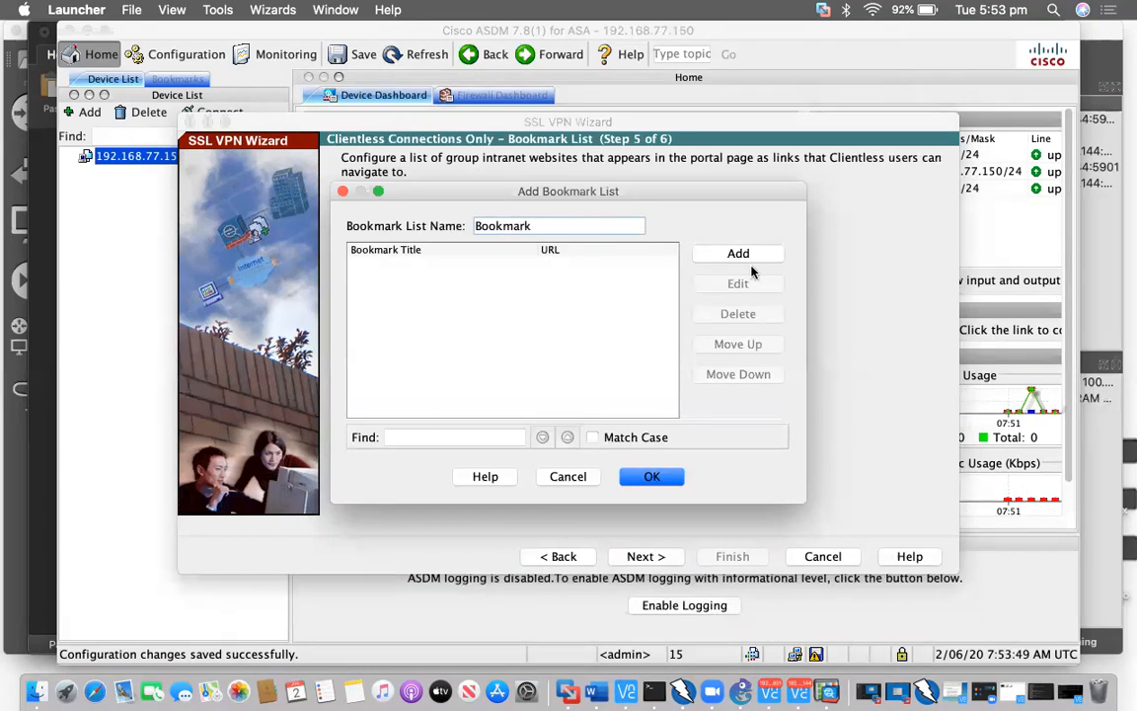
text(s)
Add URL bookmark server1 pointing to server1.sysable.com.au
click(740, 256)
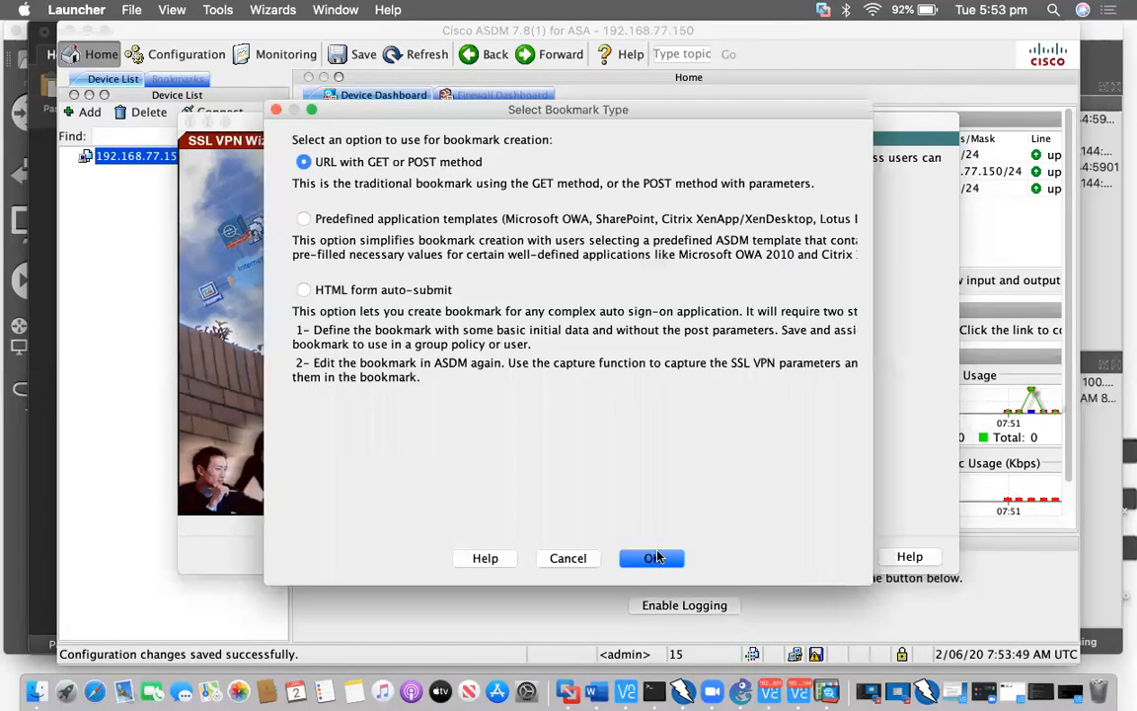
key(Return)
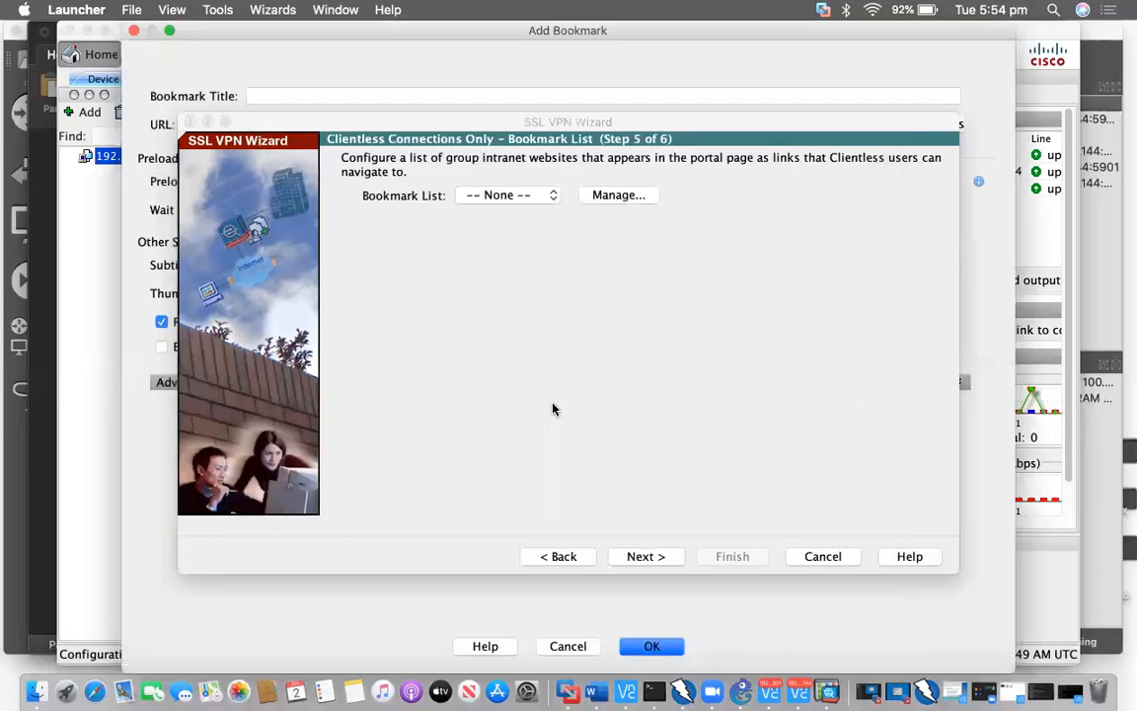
text(server1)
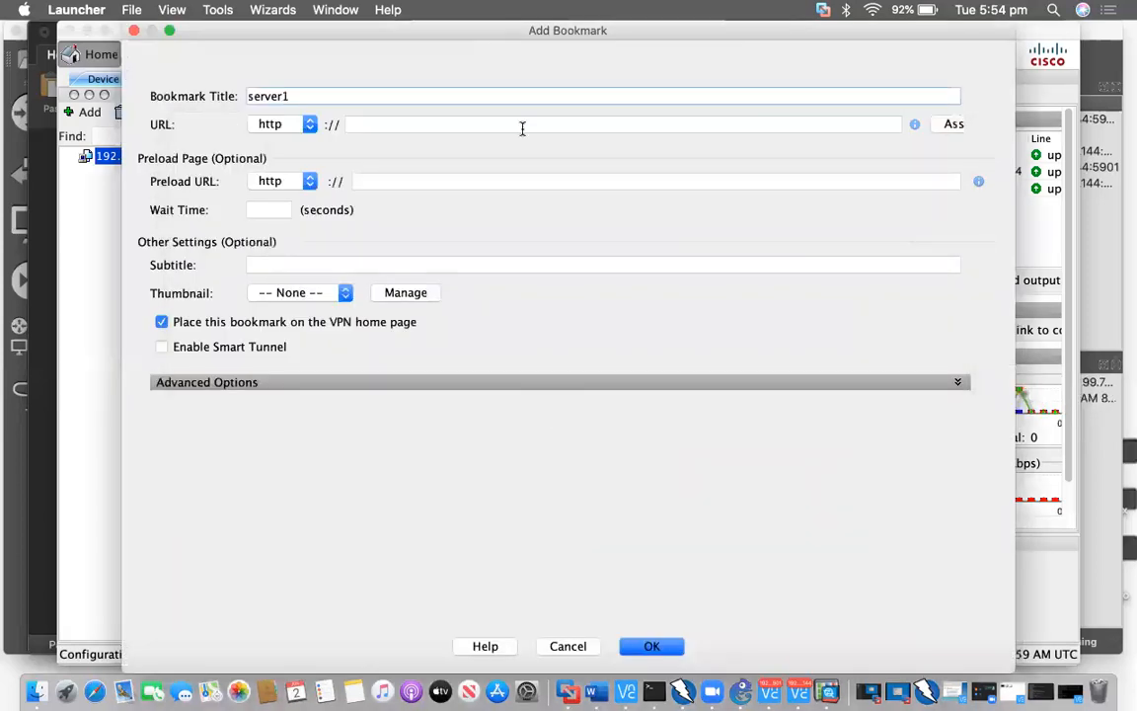
click(523, 129)
text(server1.sysable.com.au)
drag(522, 128, 310, 132)
key(super+c)
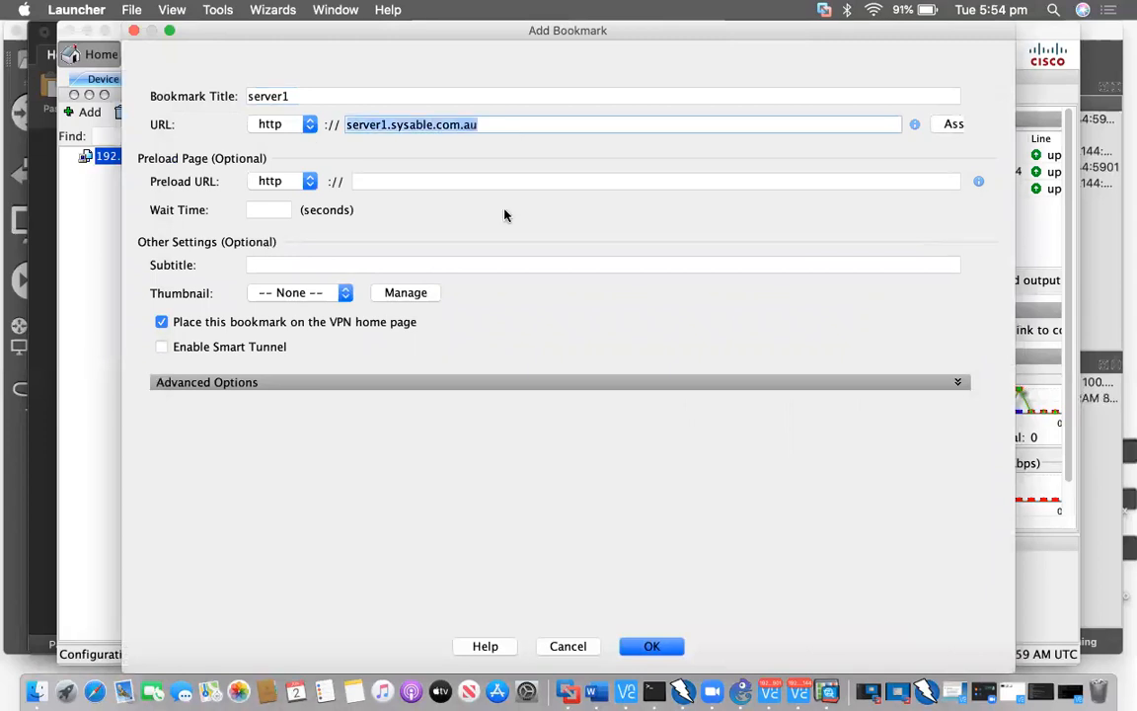
click(651, 645)
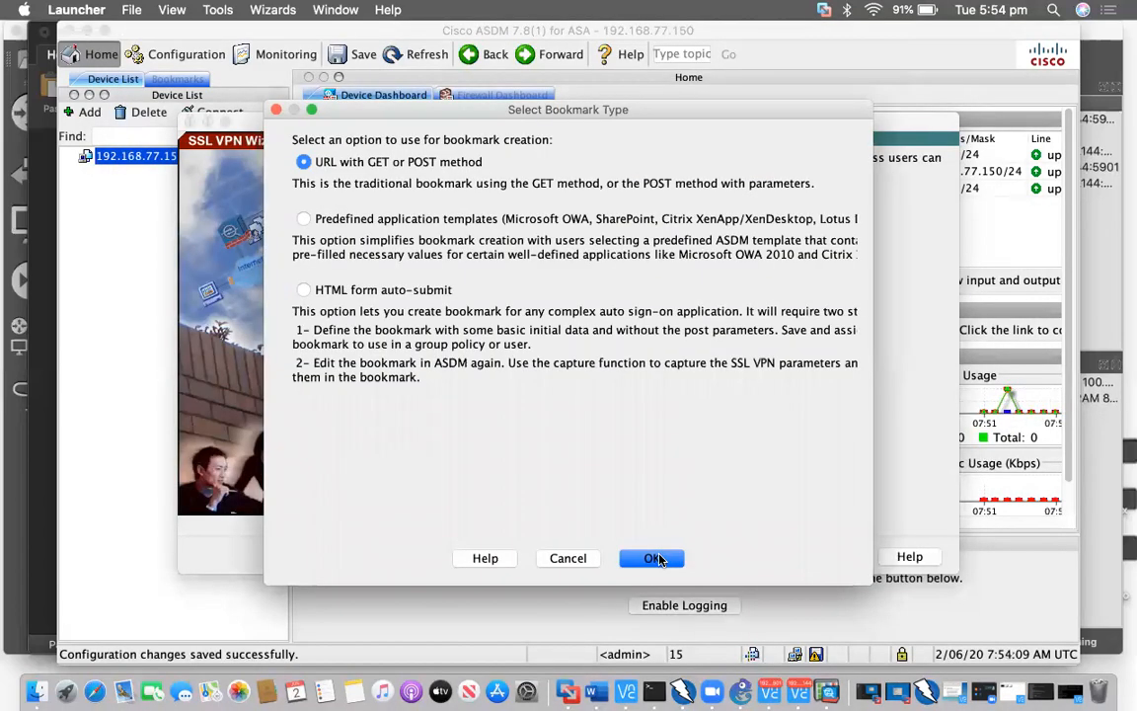
Add URL bookmark server2 pointing to server2.sysable.com.au
click(654, 559)
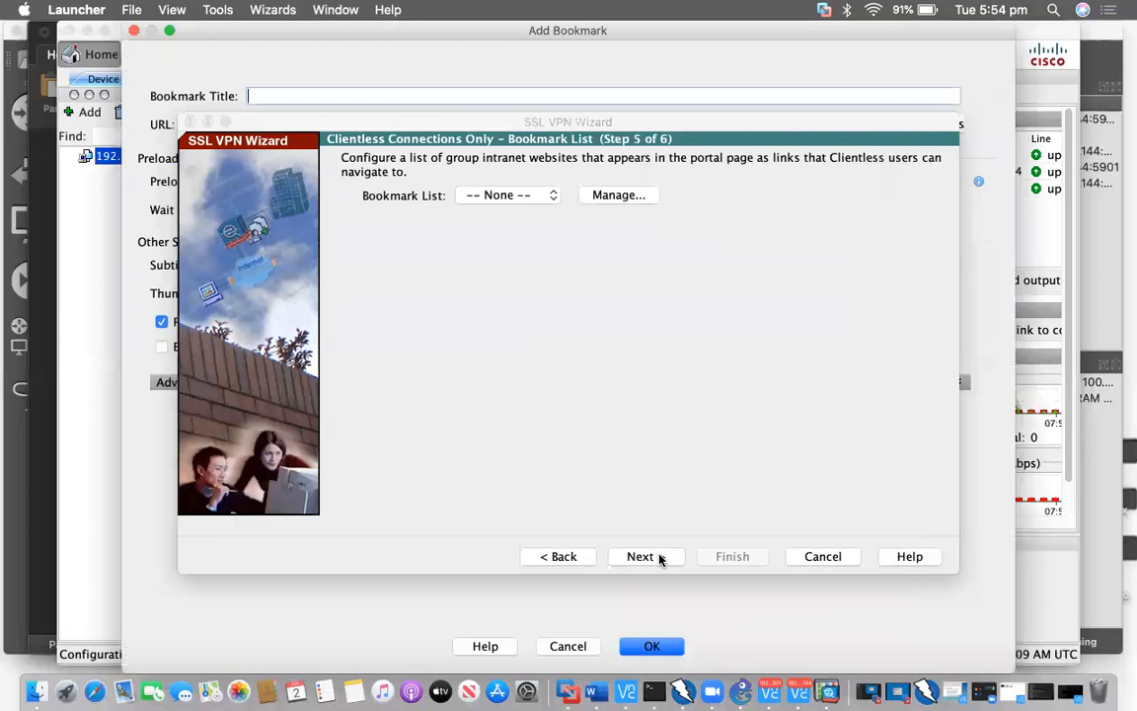
text(server2)
click(433, 118)
key(super+v)
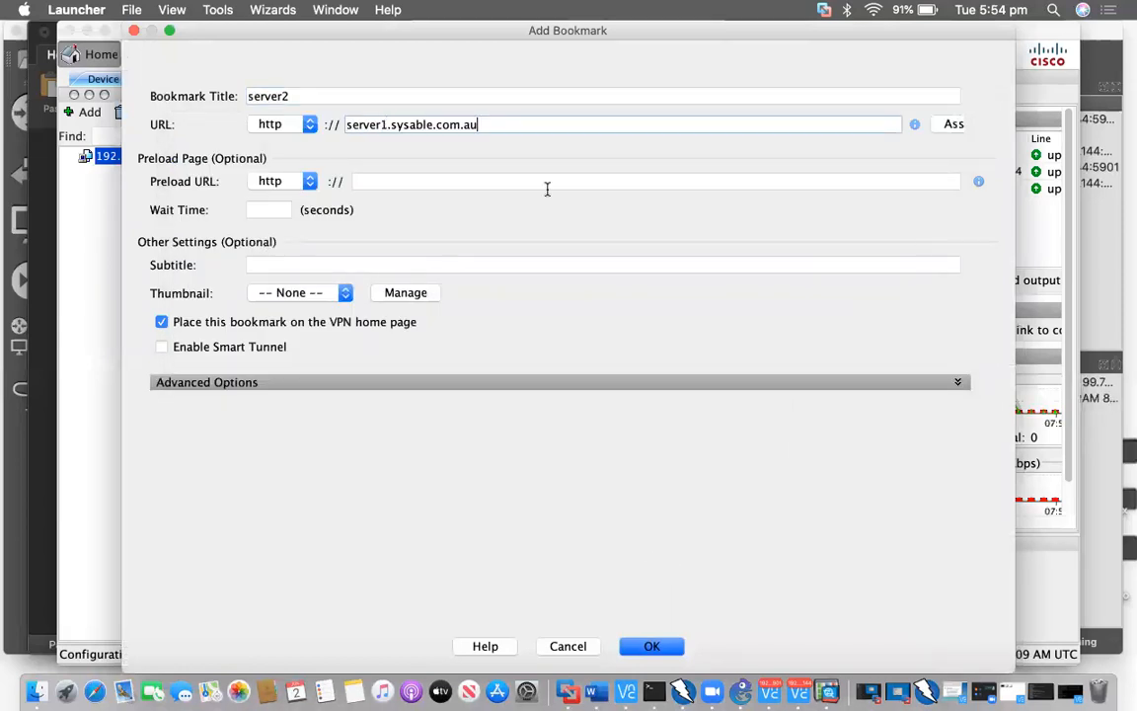
key(BackSpace)
text(2)
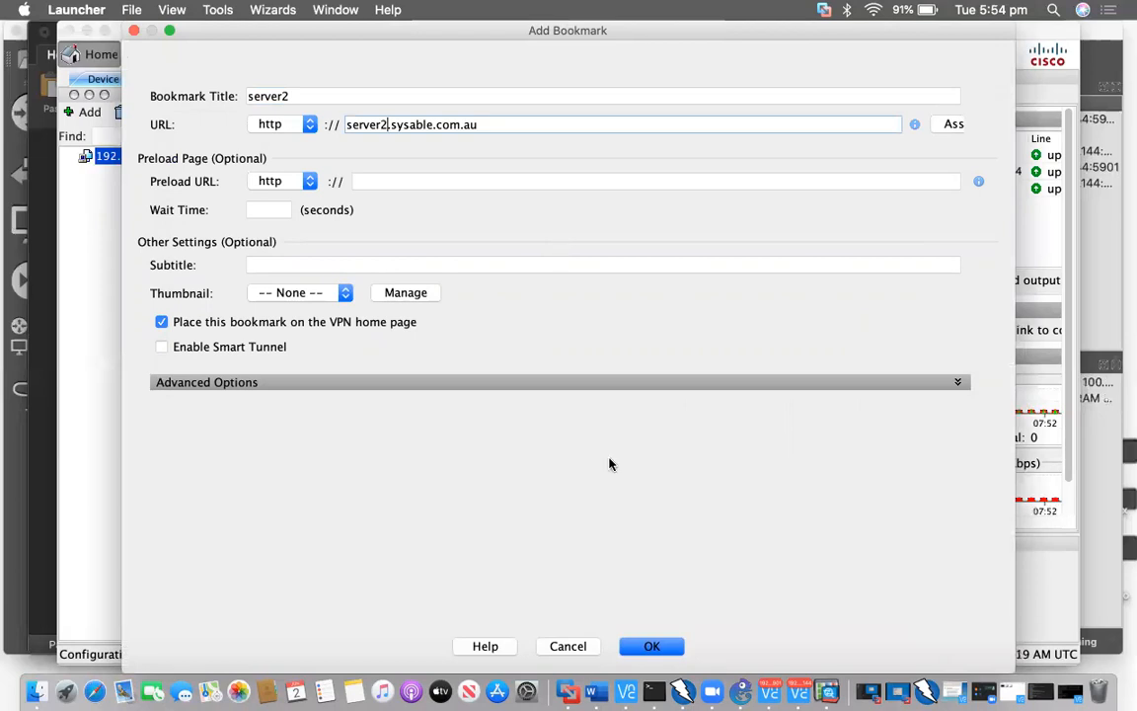
click(646, 646)
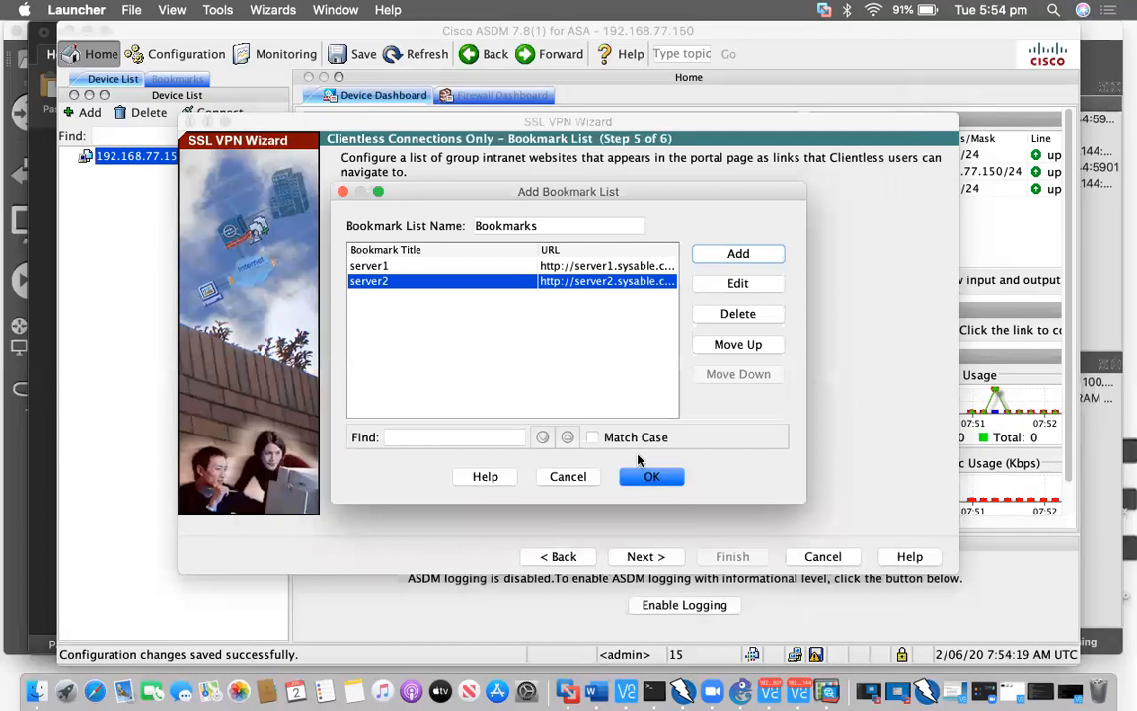
Save the Bookmarks list and finish the SSL VPN wizard
click(650, 478)
click(651, 557)
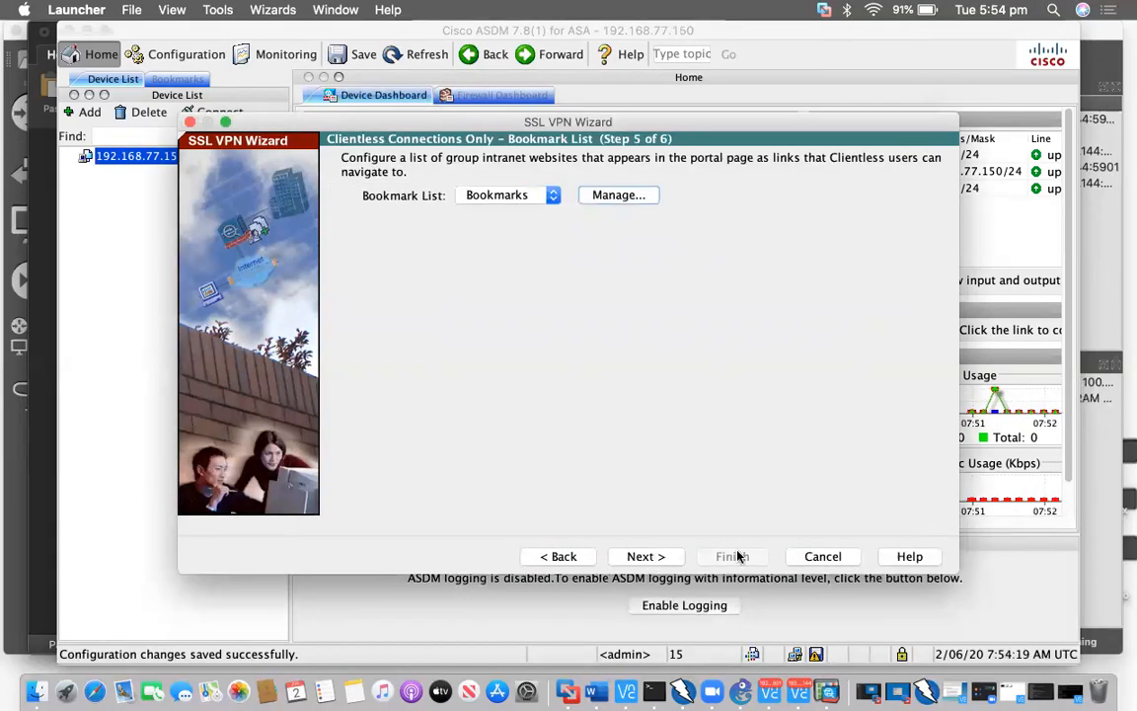
click(735, 556)
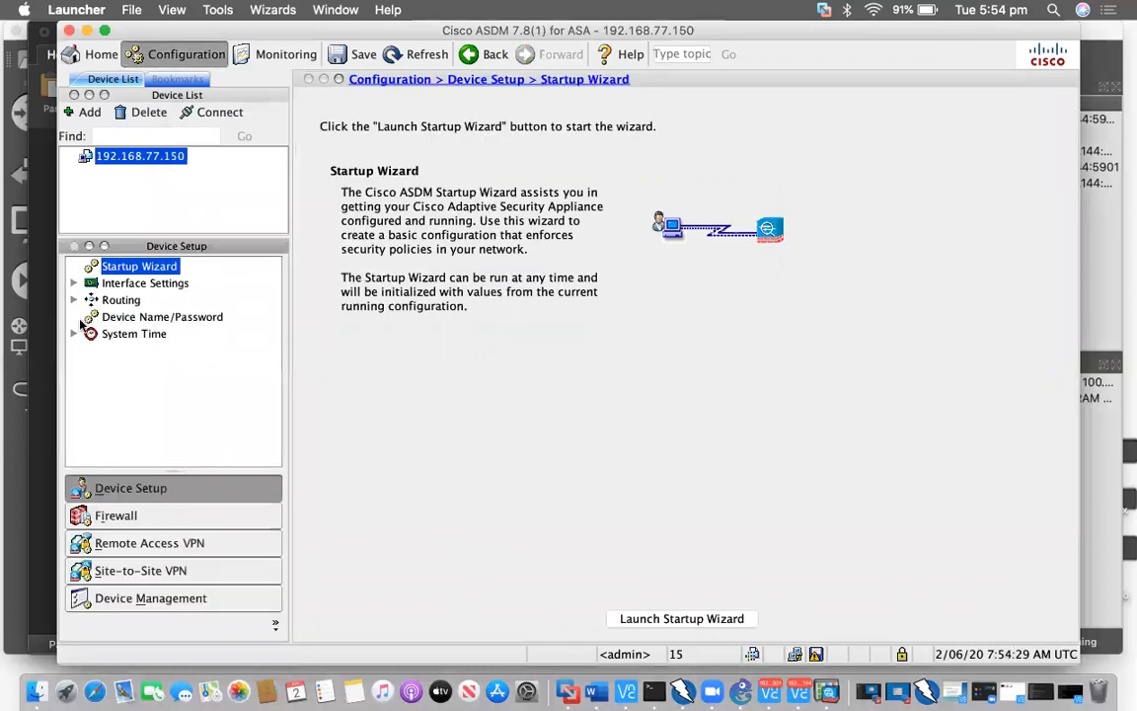
Show the Clientless SSL VPN Access group policies listing Group1, then return to the Word notes
click(158, 543)
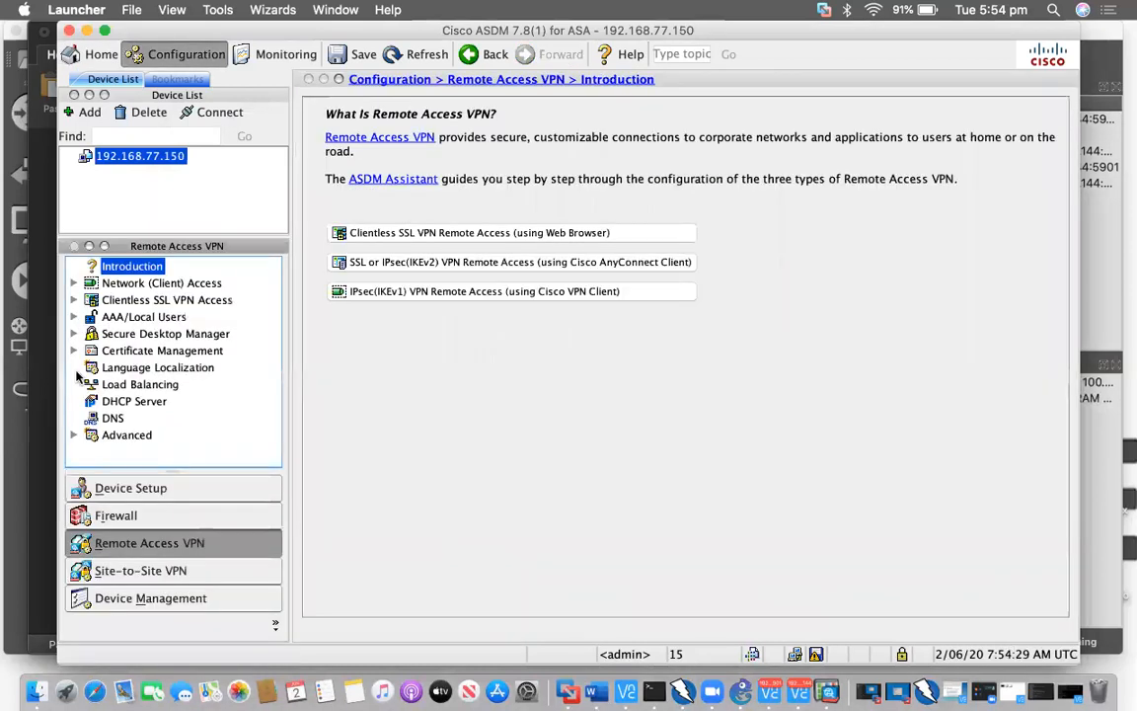
click(73, 299)
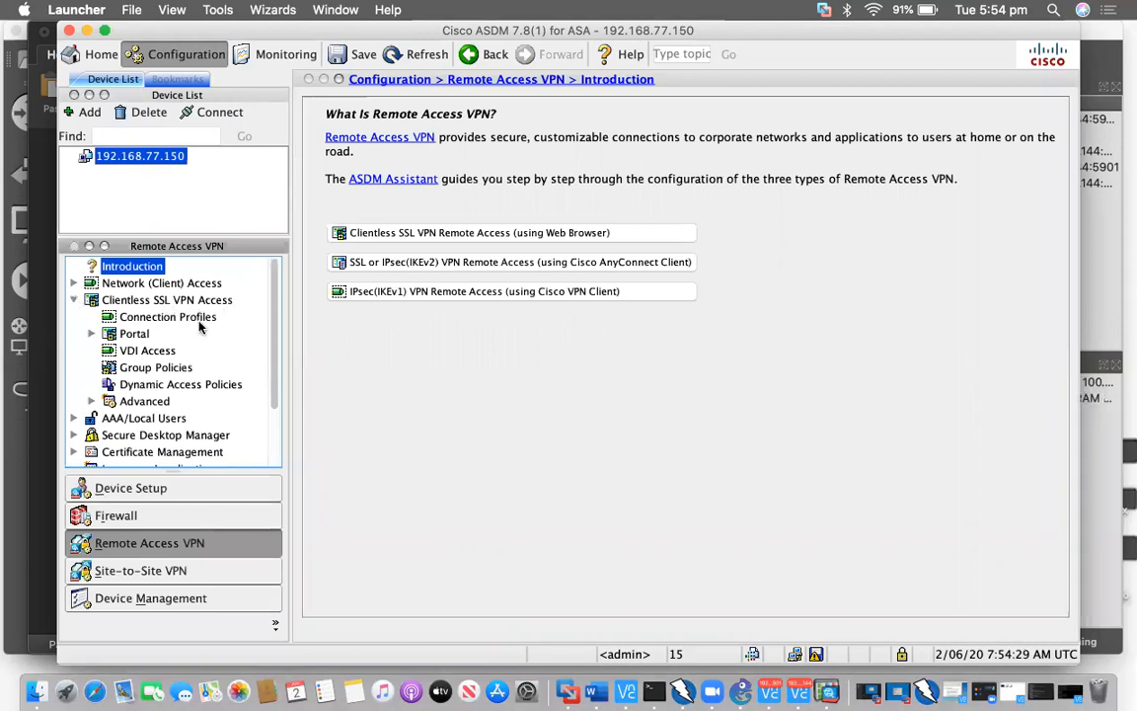
click(179, 299)
click(175, 368)
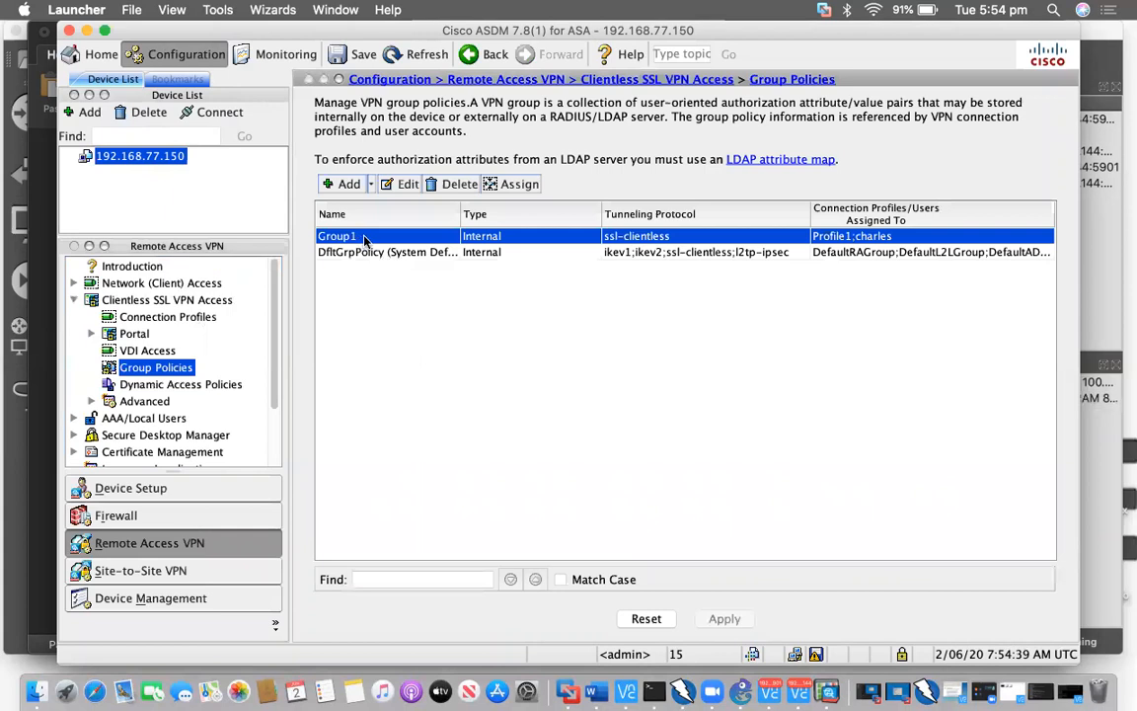
key(super+Tab)
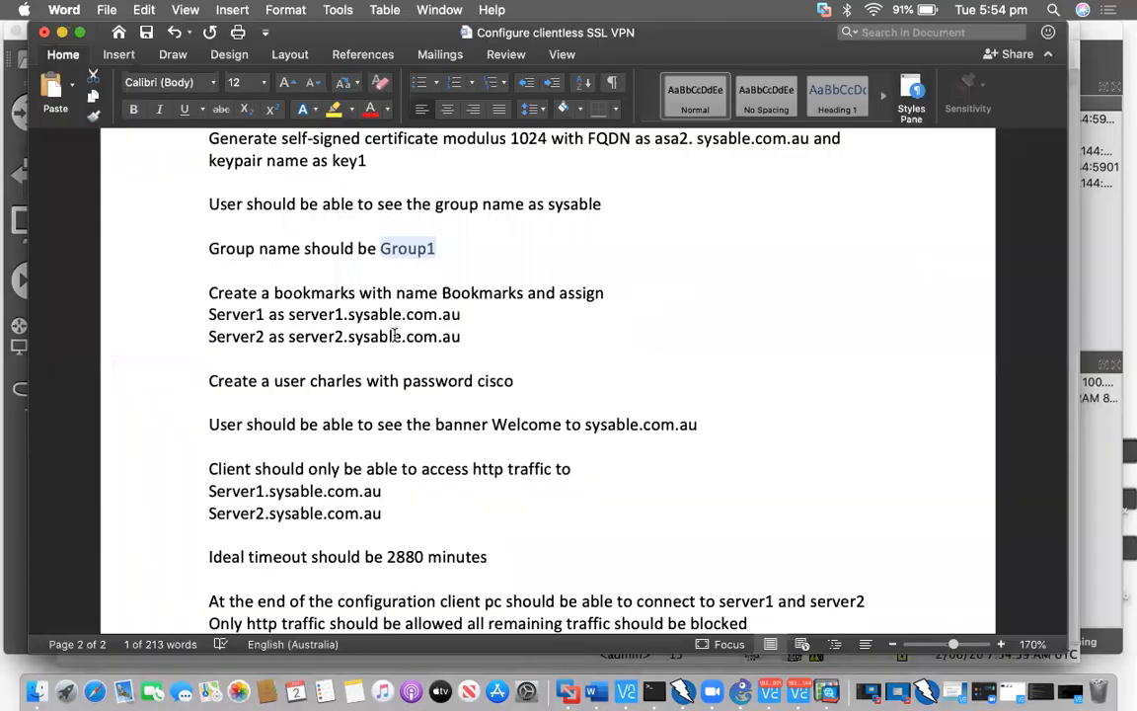
Find and select the required banner text in the Word requirements document
scroll(336, 326, down, 5)
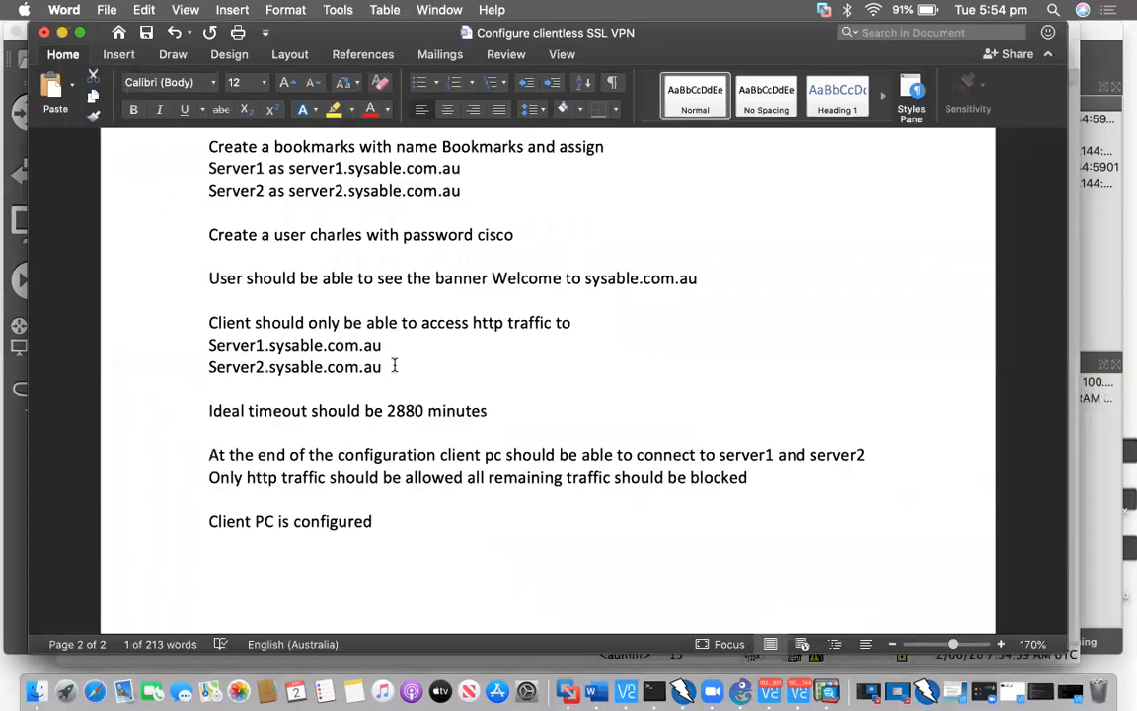
scroll(393, 365, down, 1)
scroll(393, 365, up, 2)
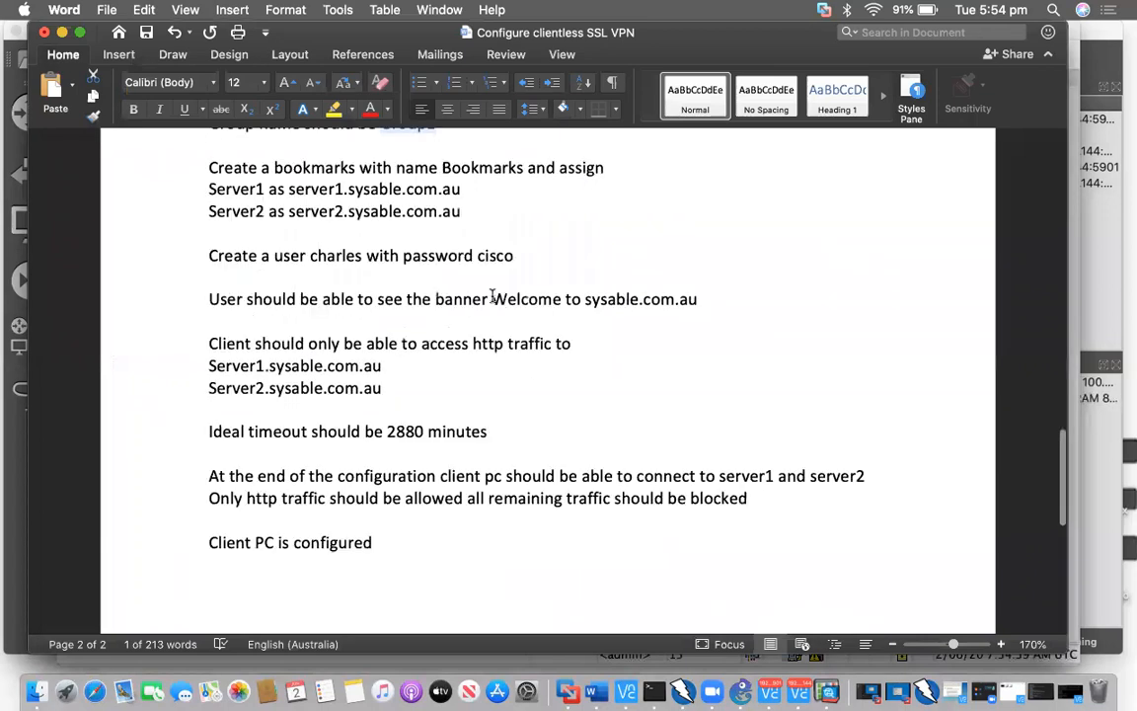
shift+click(704, 304)
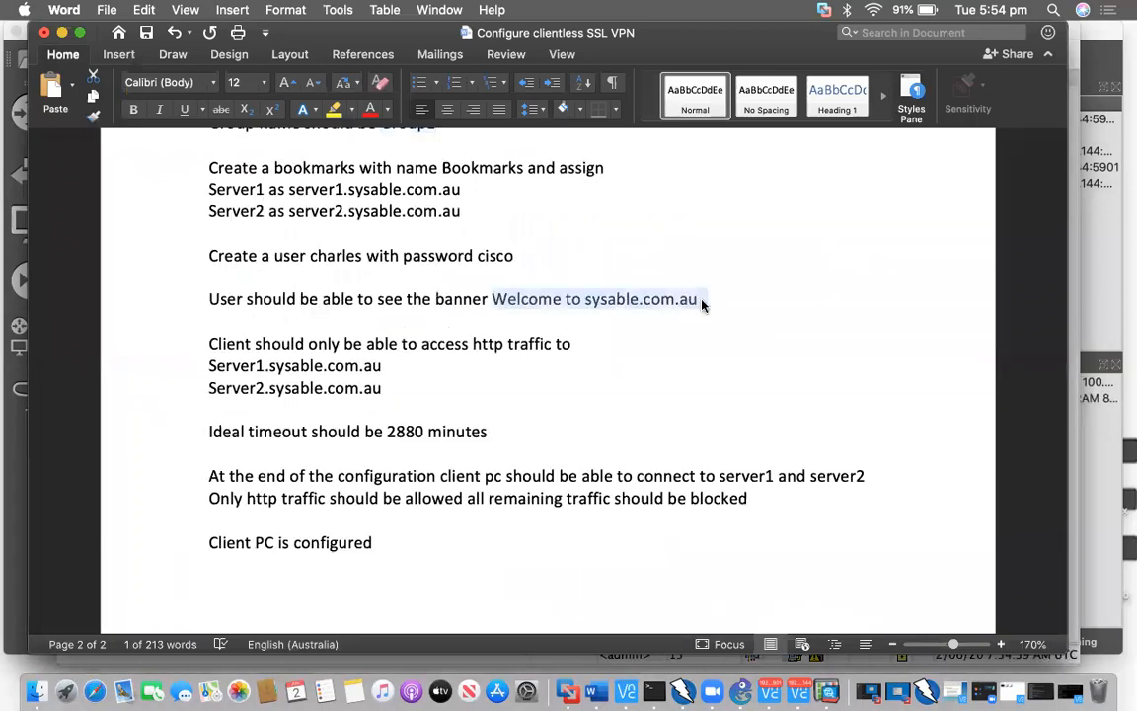
Check the 2880-minute timeout and HTTP-only access lines, then go back to ASDM
scroll(391, 394, down, 1)
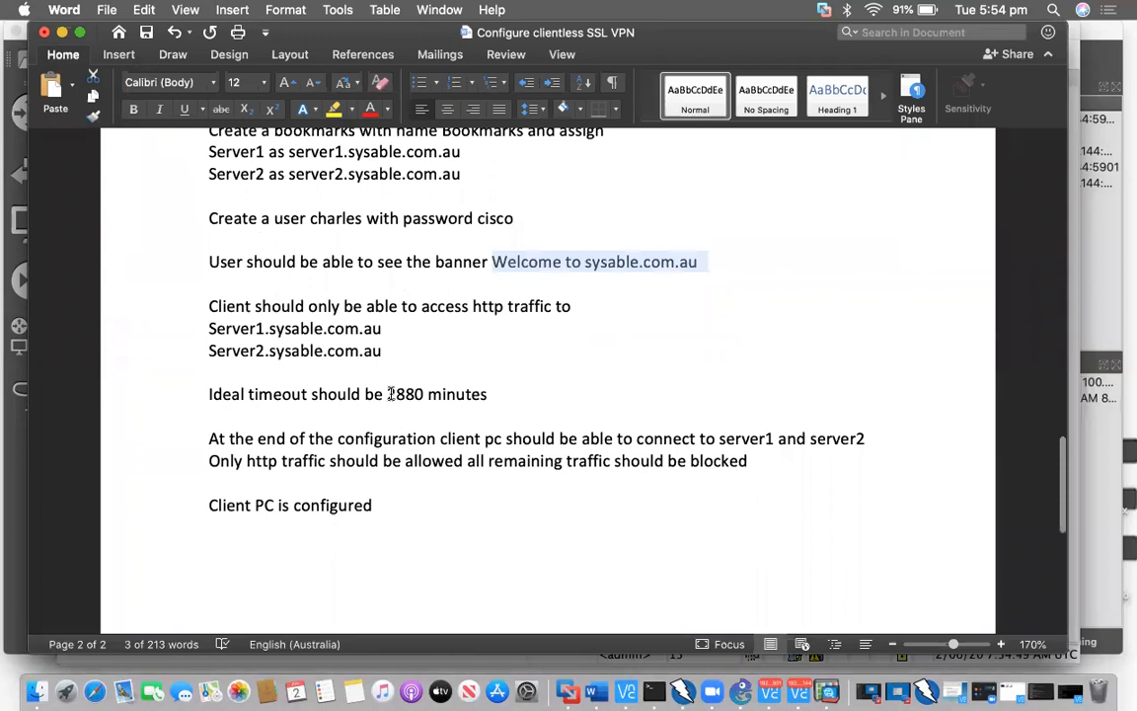
double_click(426, 393)
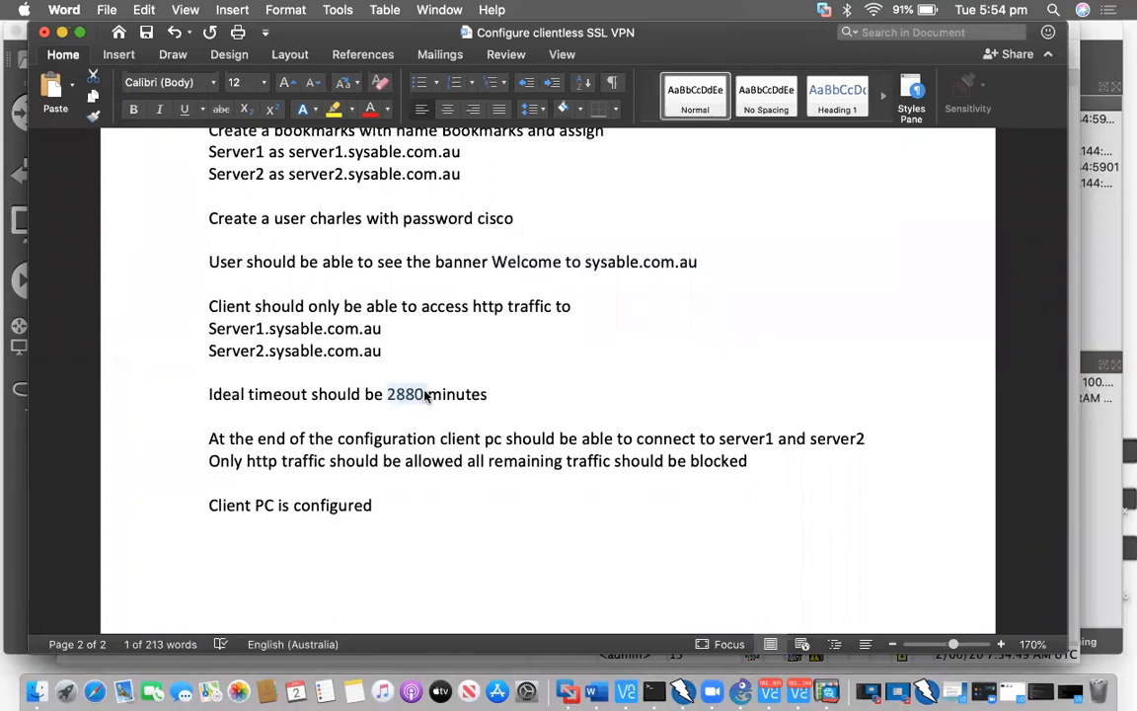
triple_click(285, 351)
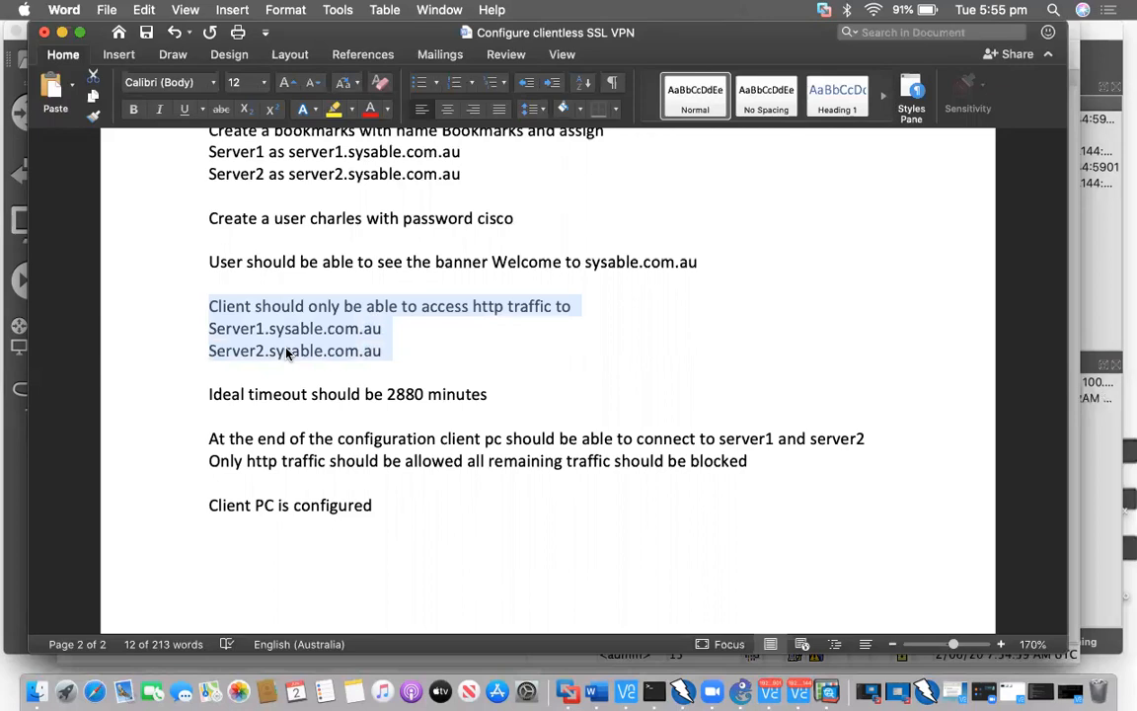
key(ctrl+Up)
click(732, 240)
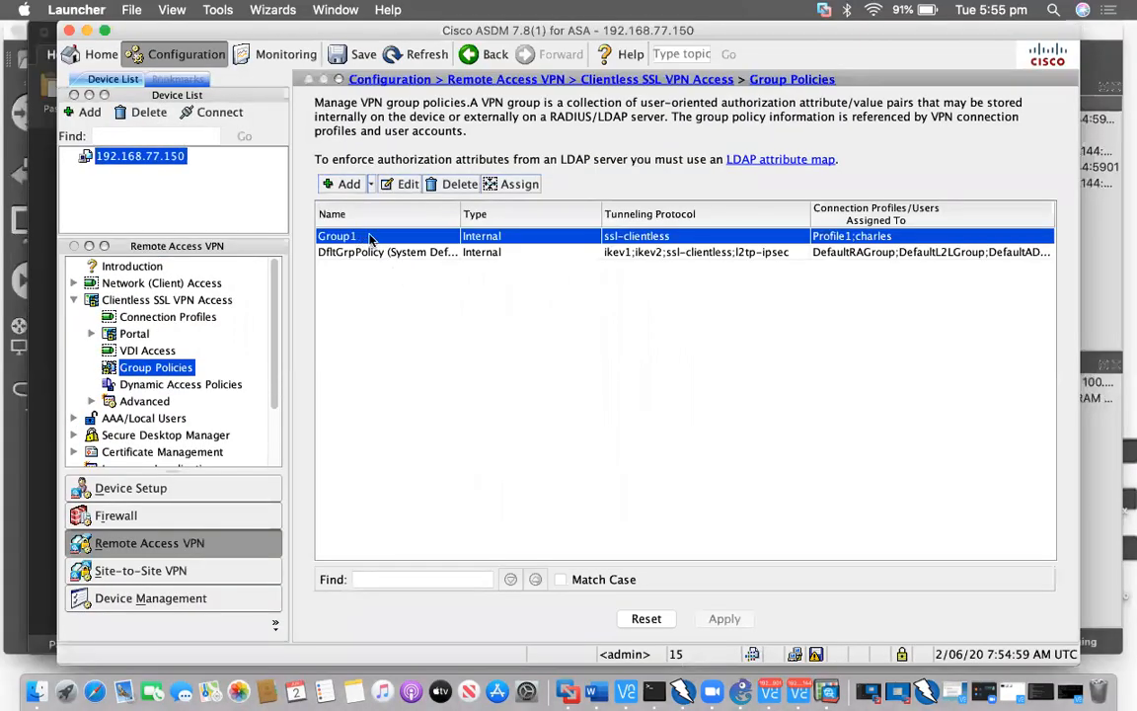
Replace Group1's inherited banner with 'Welcome to sysable.com.au'
click(403, 187)
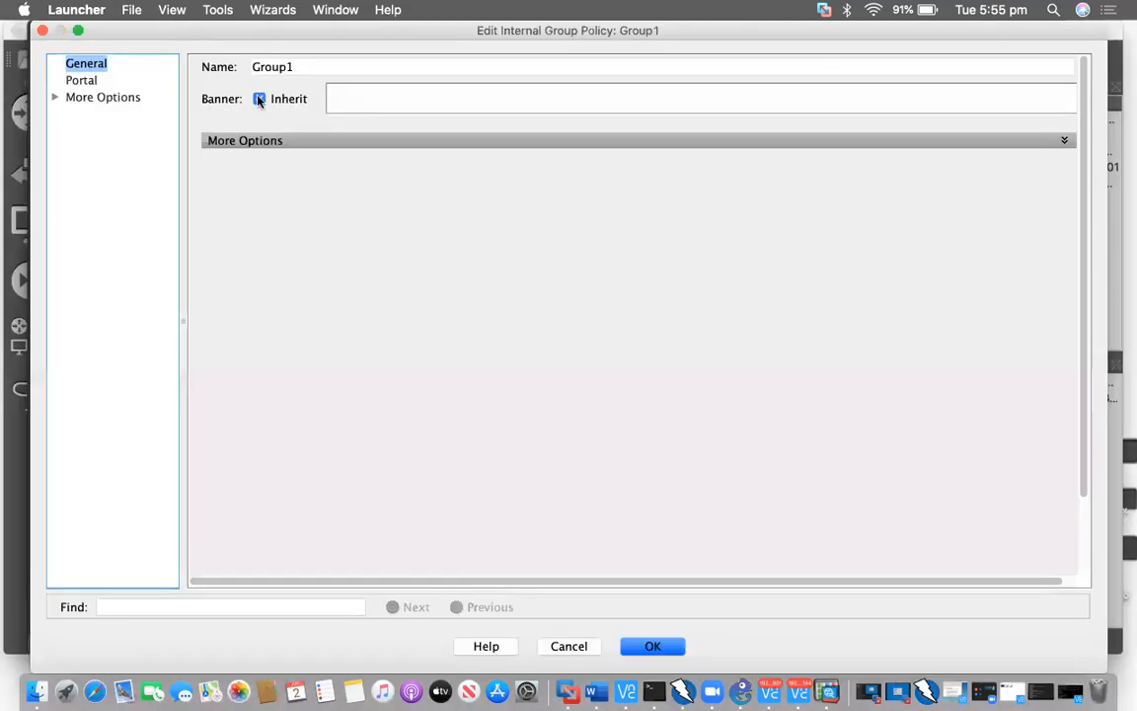
click(258, 98)
click(408, 106)
text(Welco)
text(e to)
key(BackSpace)
key(BackSpace)
key(BackSpace)
key(BackSpace)
text(me to sysable.com.au)
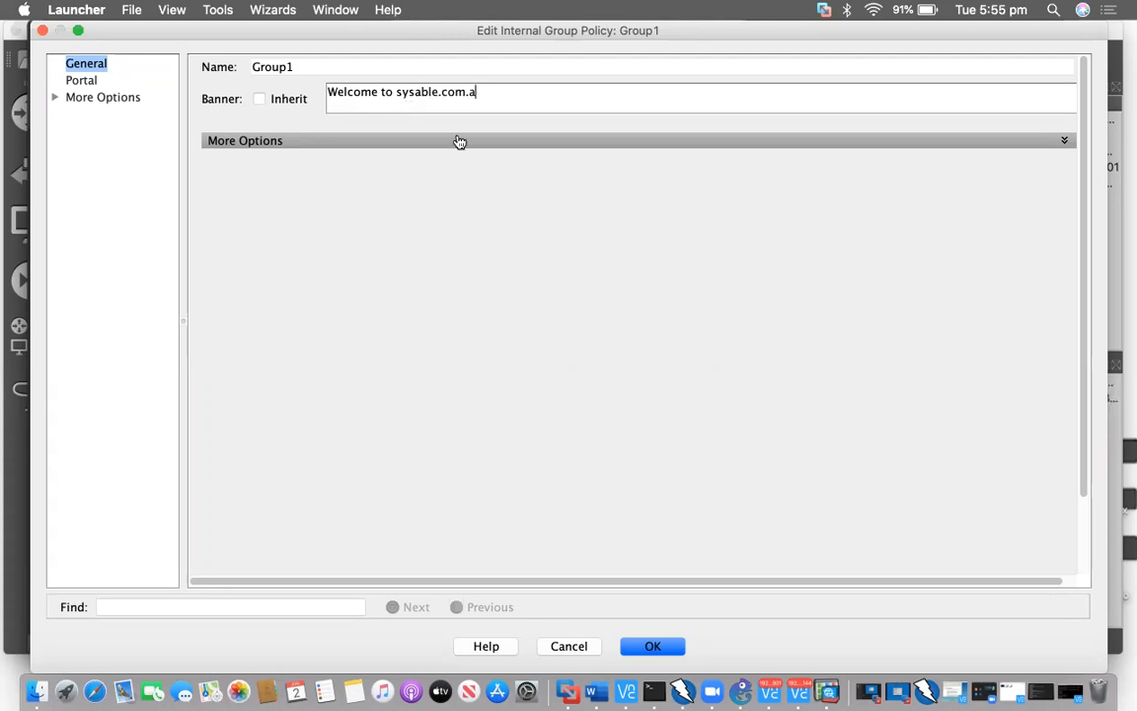
click(399, 148)
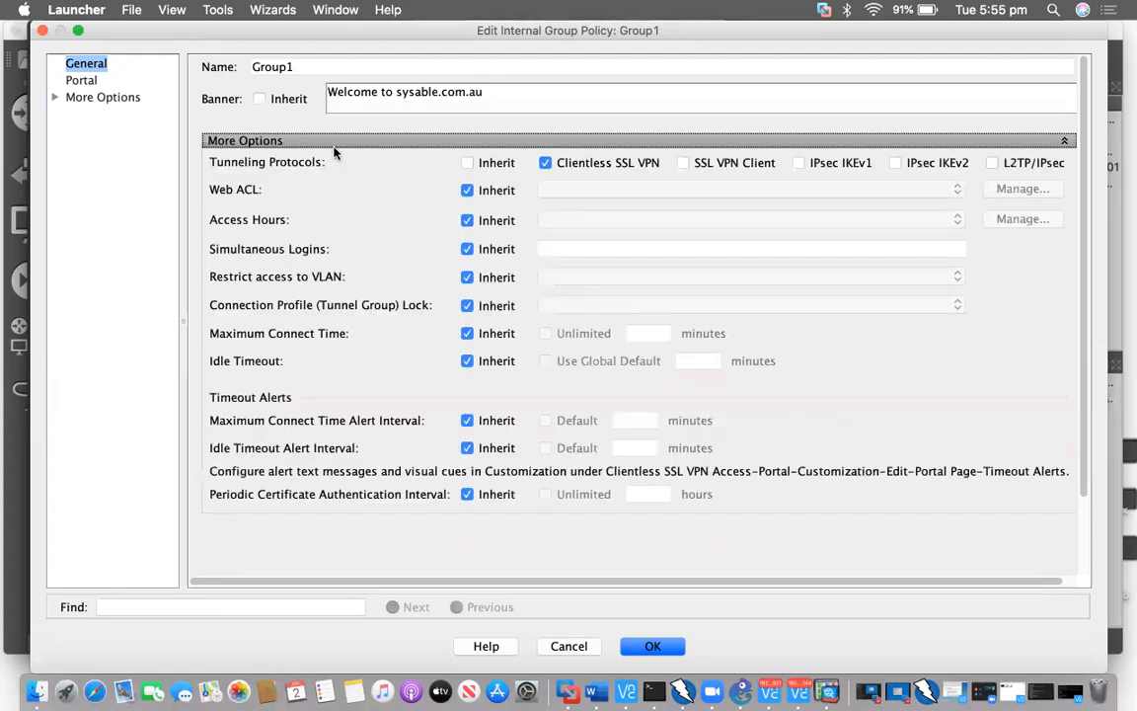
Stop inheriting the Web ACL and create a new web ACL named WEB in the ACL Manager
click(466, 189)
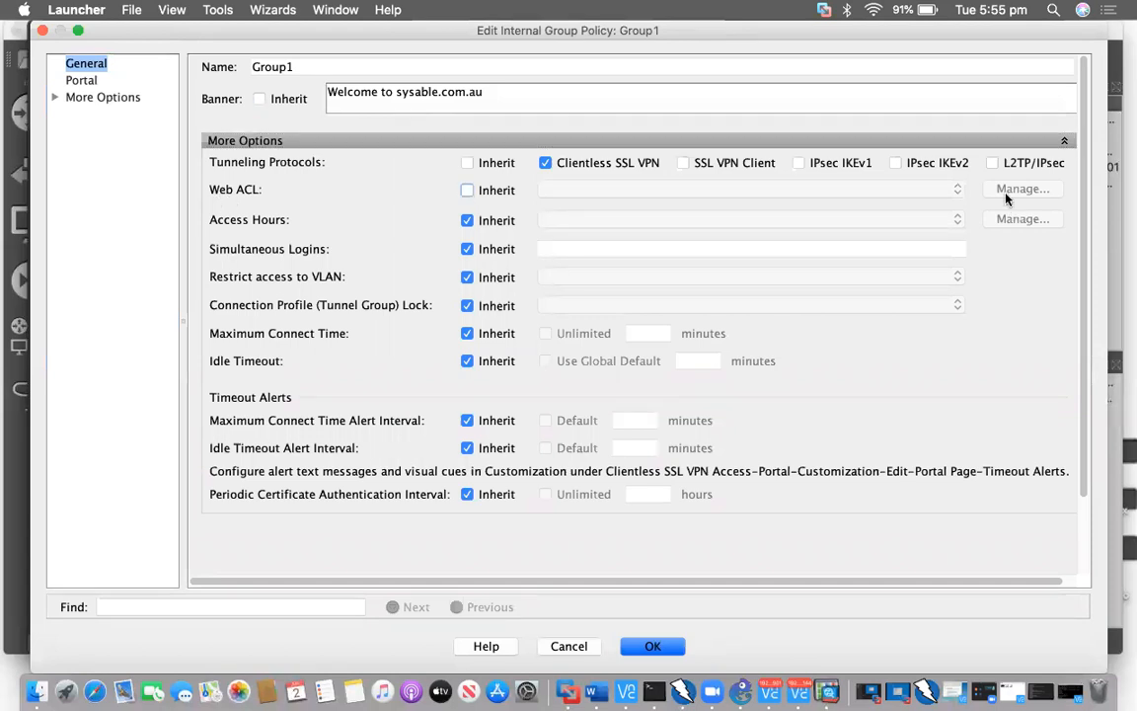
click(1017, 191)
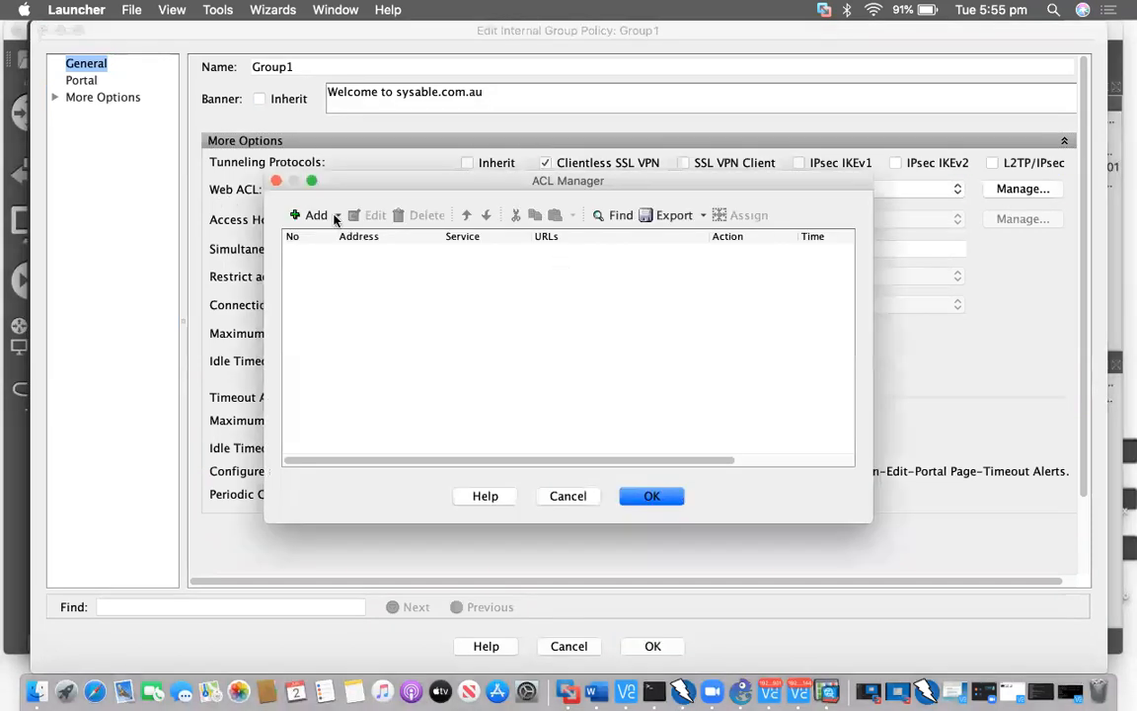
click(336, 219)
click(343, 237)
text(WEB)
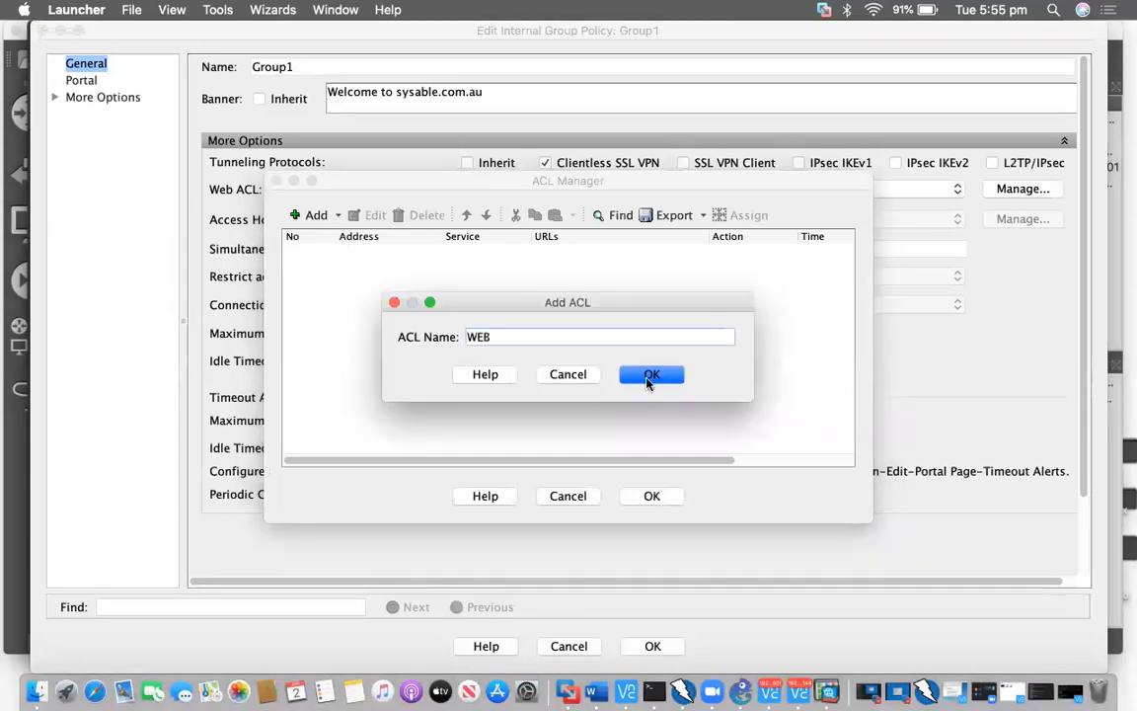
click(651, 375)
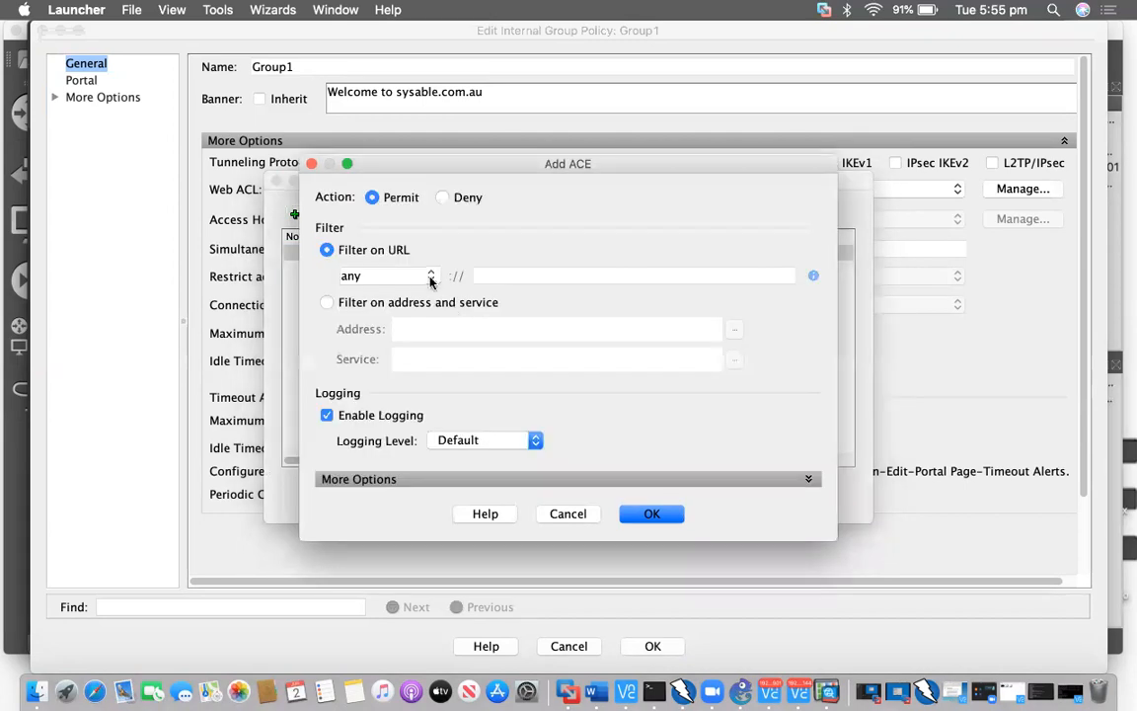
click(431, 277)
key(Return)
click(553, 278)
text(s)
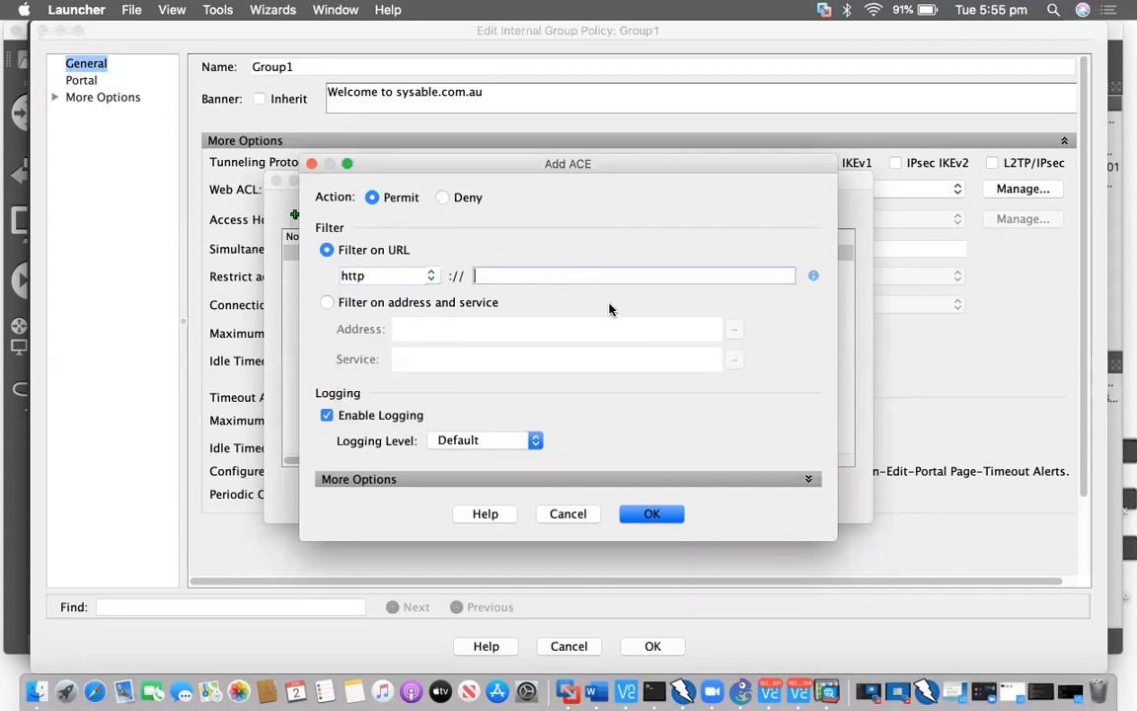
text(erver1.sysable.com.au)
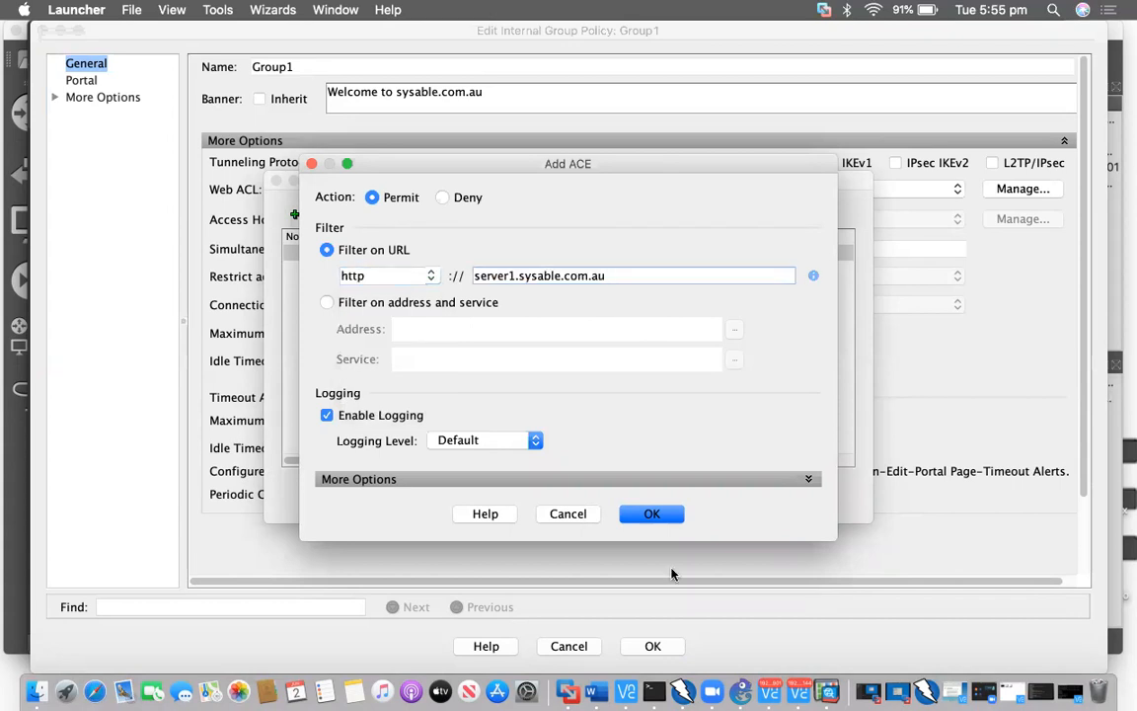
click(650, 514)
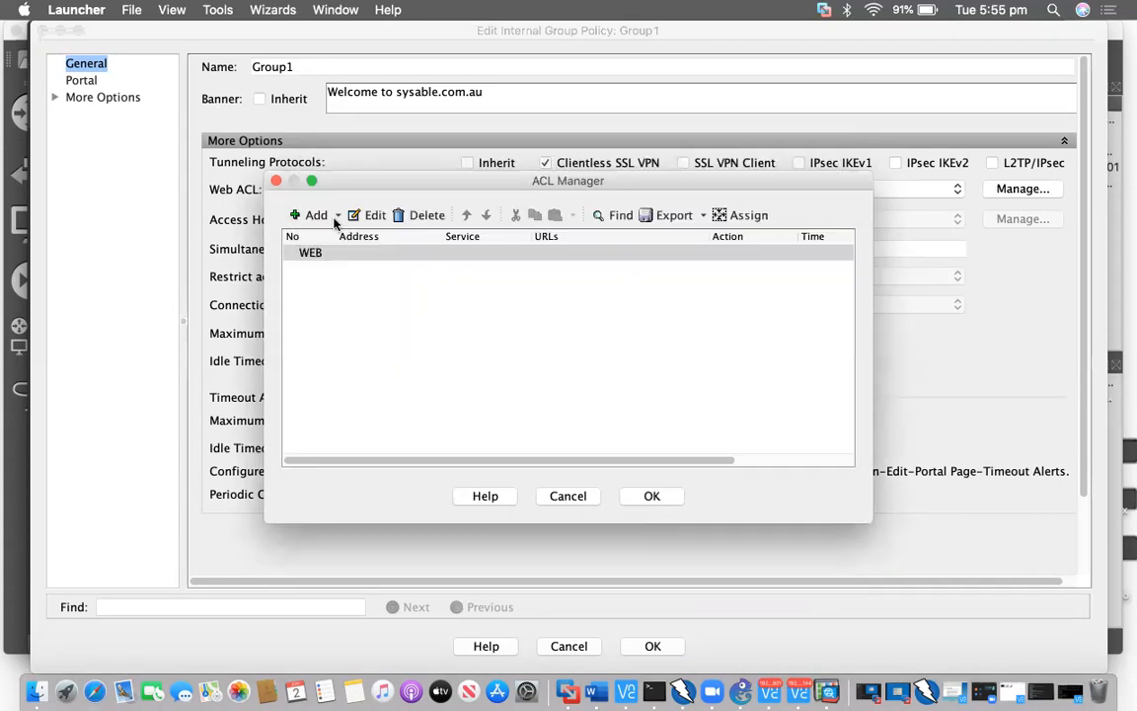
click(316, 215)
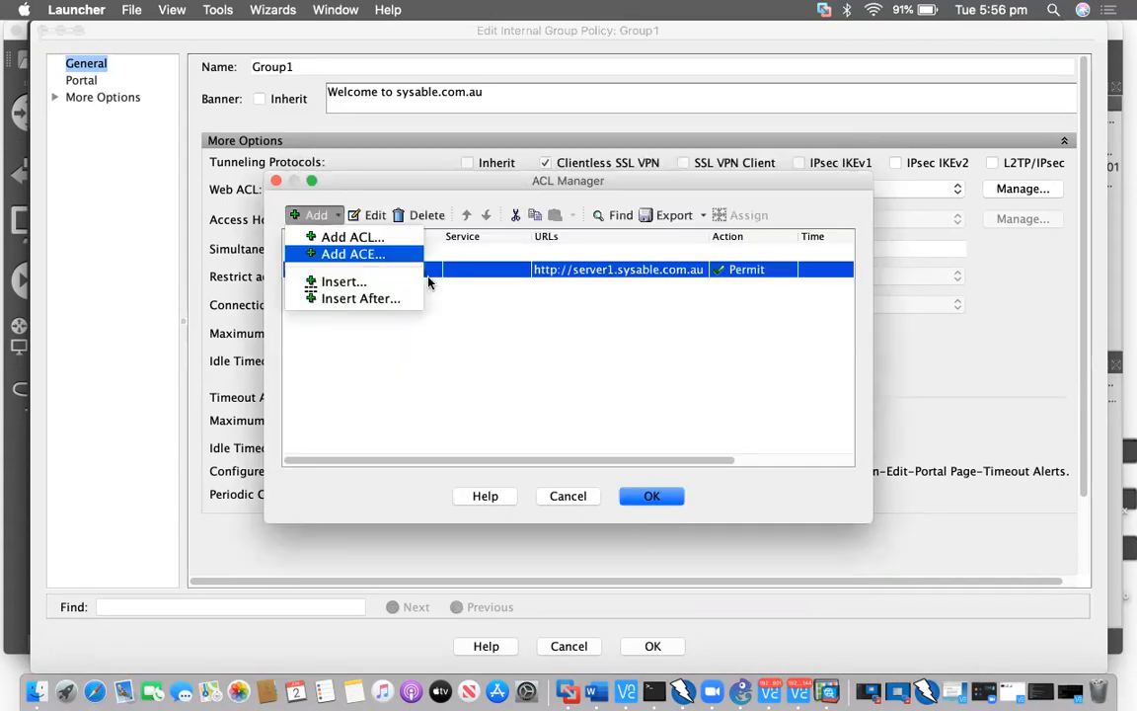
click(420, 255)
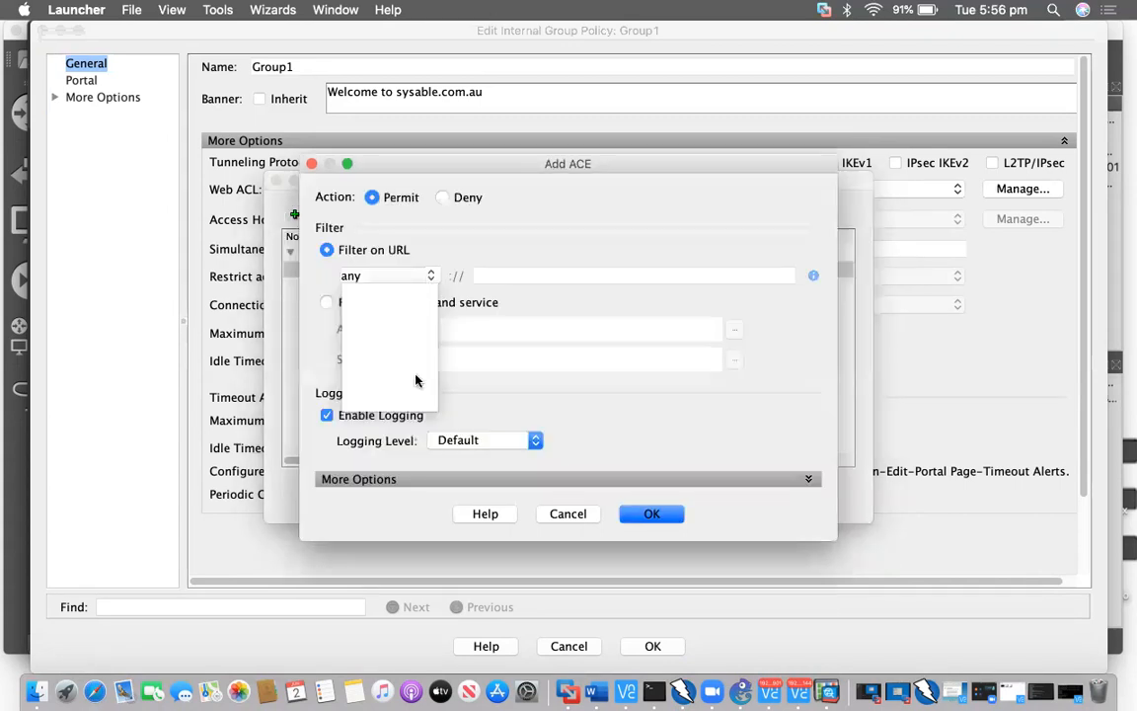
click(516, 269)
text(server1.sysable.com.au)
key(Left)
key(Left)
key(Left)
key(Left)
key(Left)
key(Left)
key(Left)
key(Left)
key(Left)
key(Left)
key(Left)
key(Left)
key(Left)
key(Left)
key(Left)
key(BackSpace)
text(2)
click(658, 513)
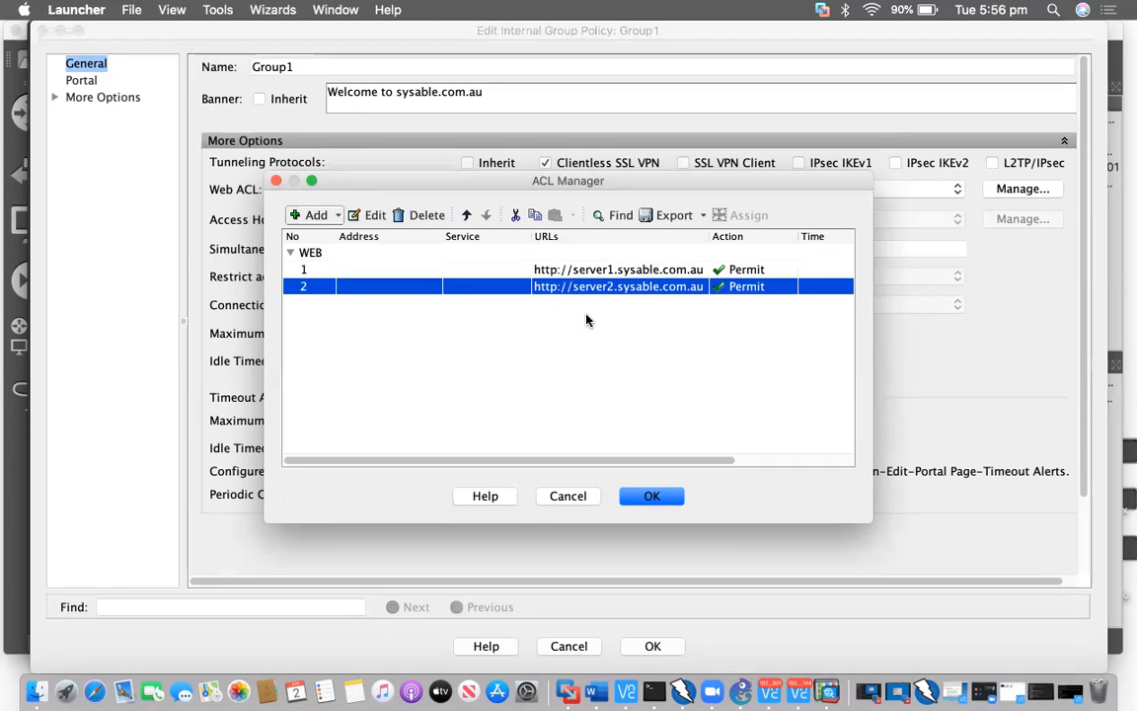
Give Group1 the WEB web ACL and a 2880-minute idle timeout, then apply
click(668, 495)
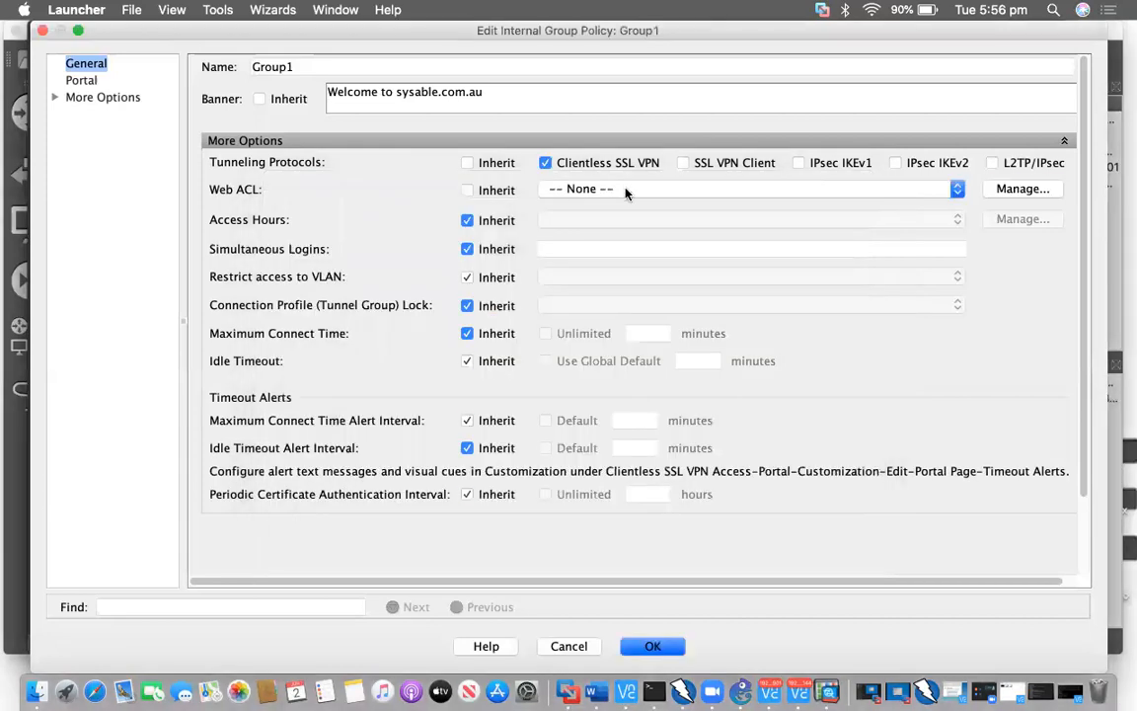
click(621, 204)
click(622, 205)
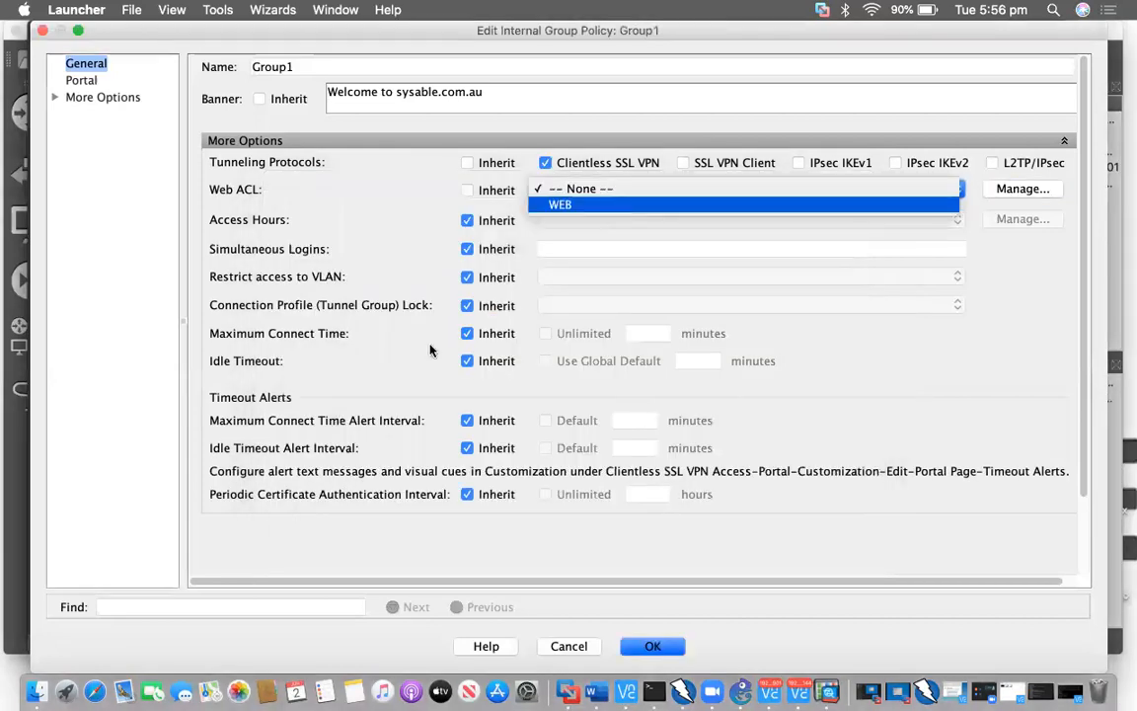
click(466, 361)
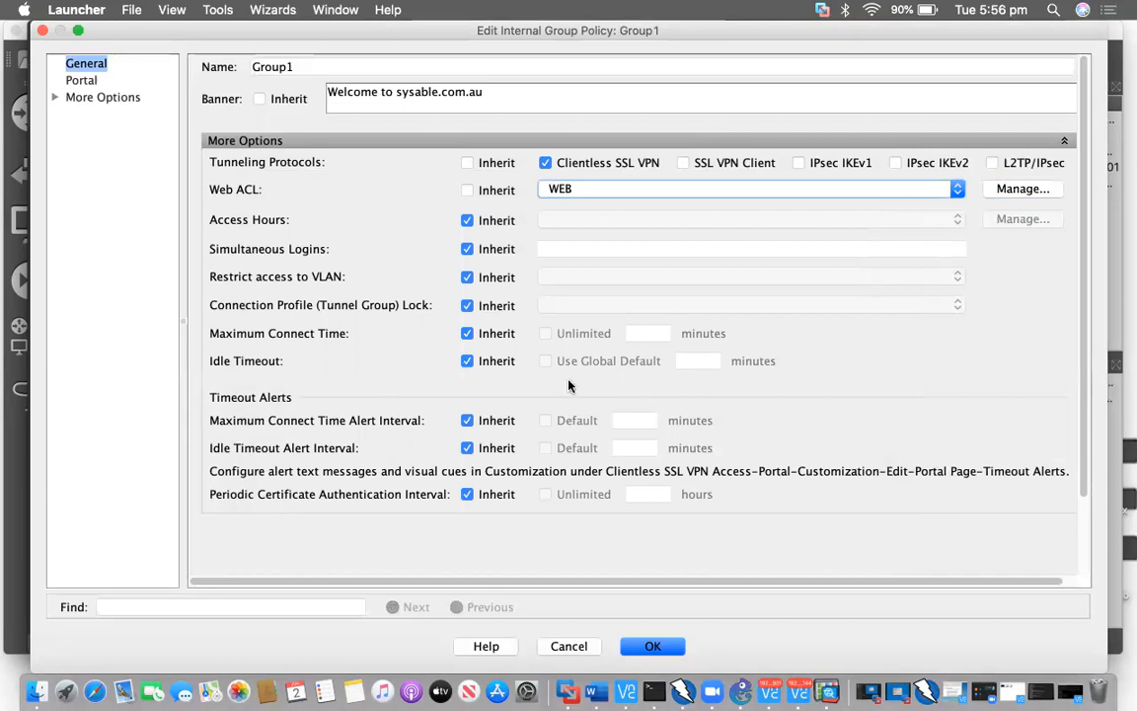
text(2880)
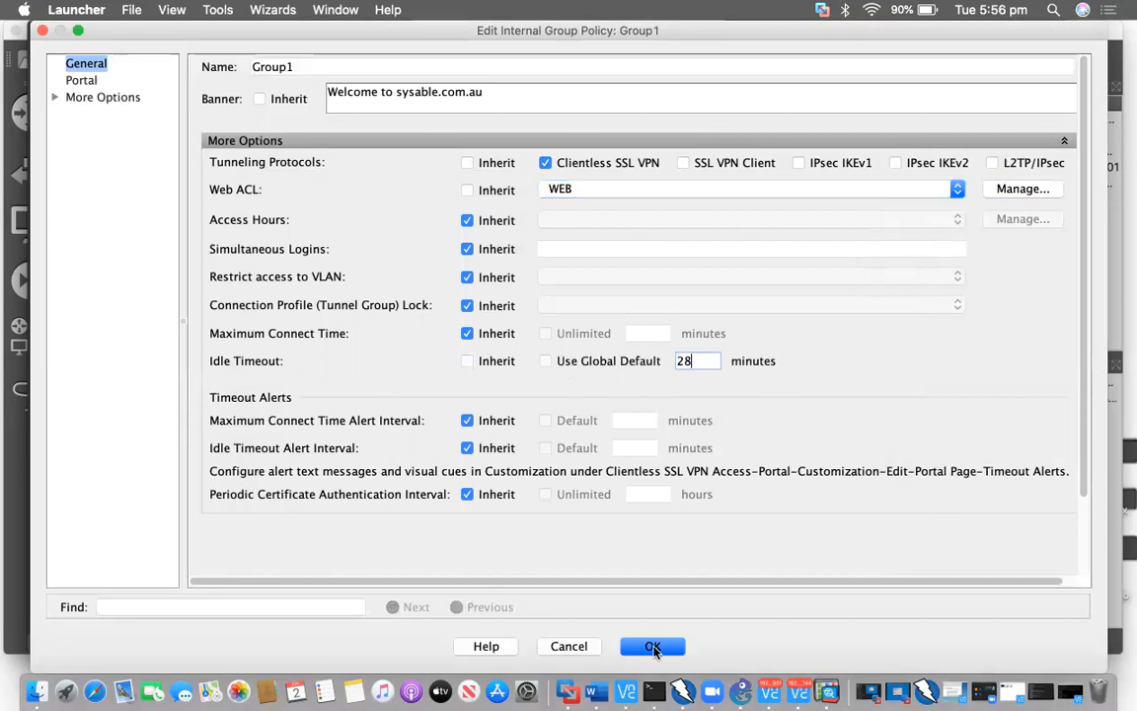
key(Return)
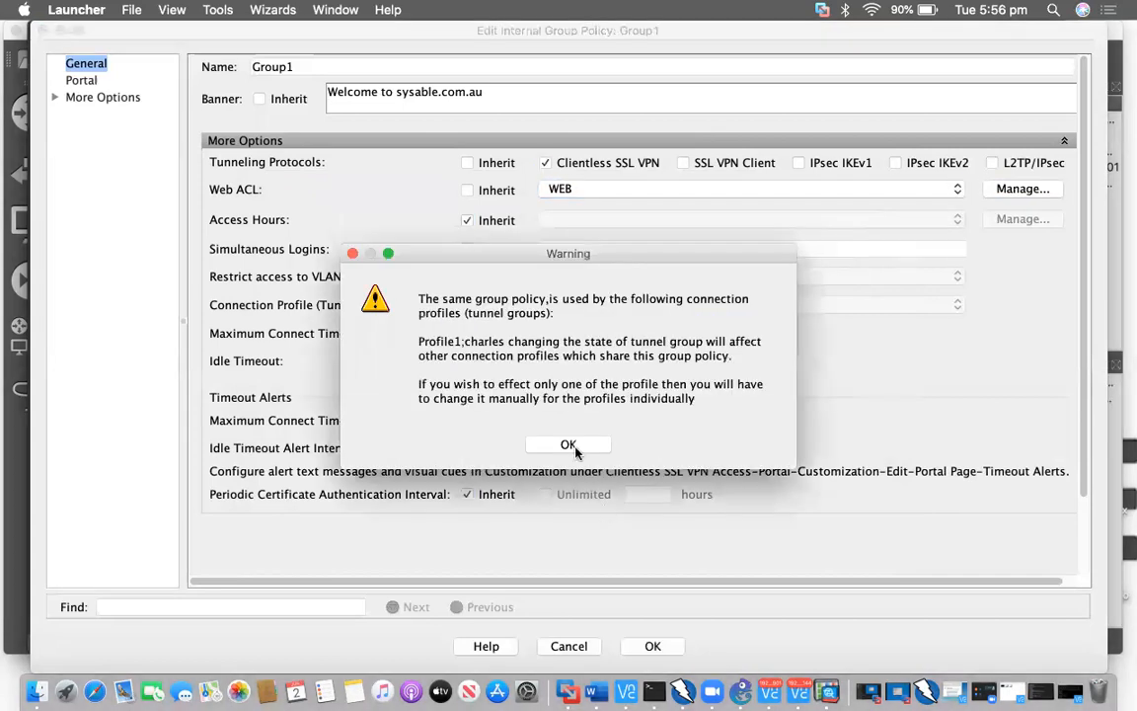
click(569, 445)
click(721, 618)
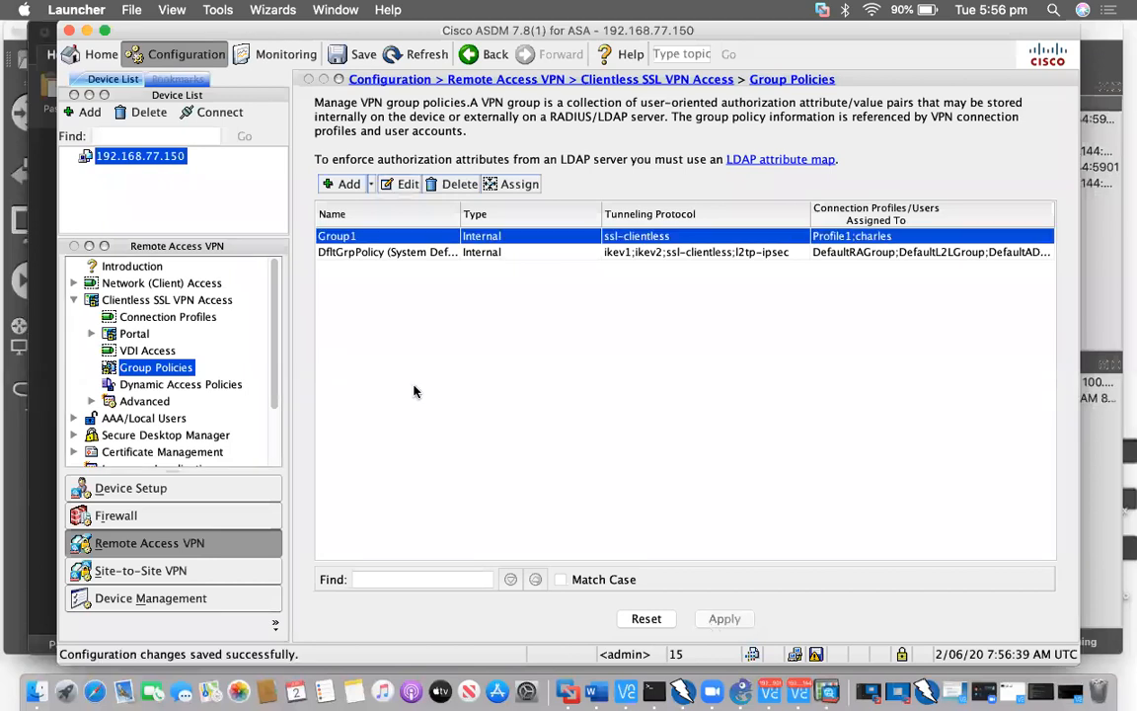
Enter 192.168.77.200 as the primary DNS server on the DNS page
scroll(195, 365, down, 3)
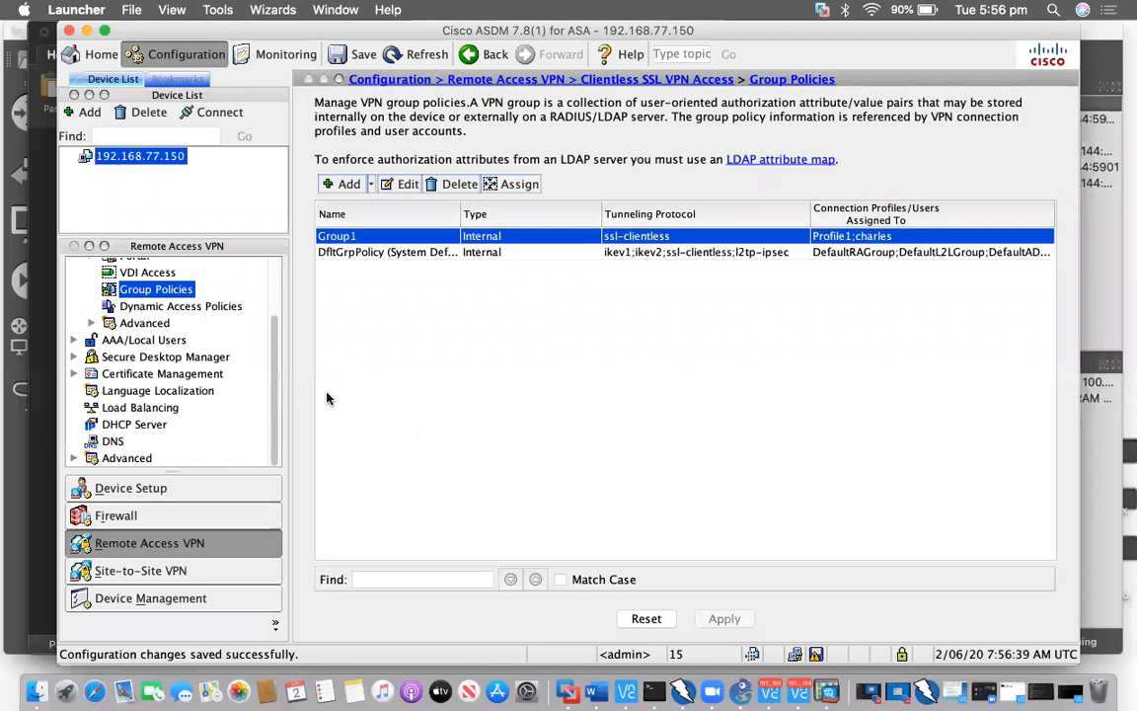
click(112, 441)
click(642, 178)
text(192.168.77.200)
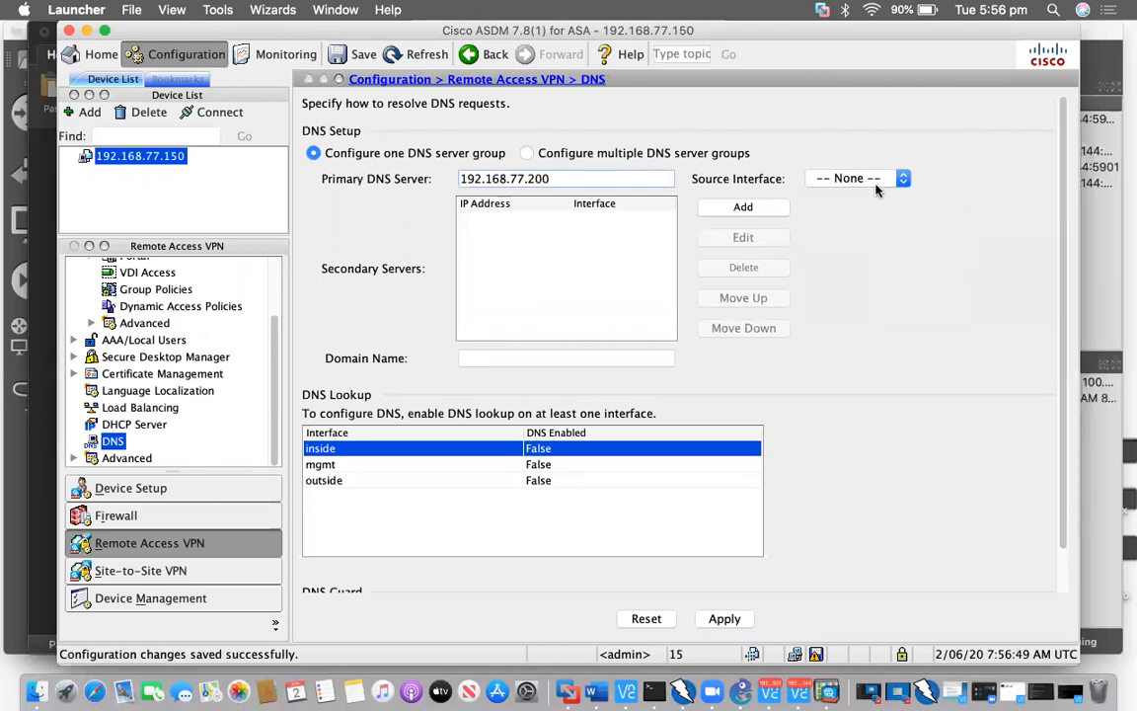
Set the DNS source interface to mgmt, set DNS lookup on mgmt to True, and apply
click(877, 183)
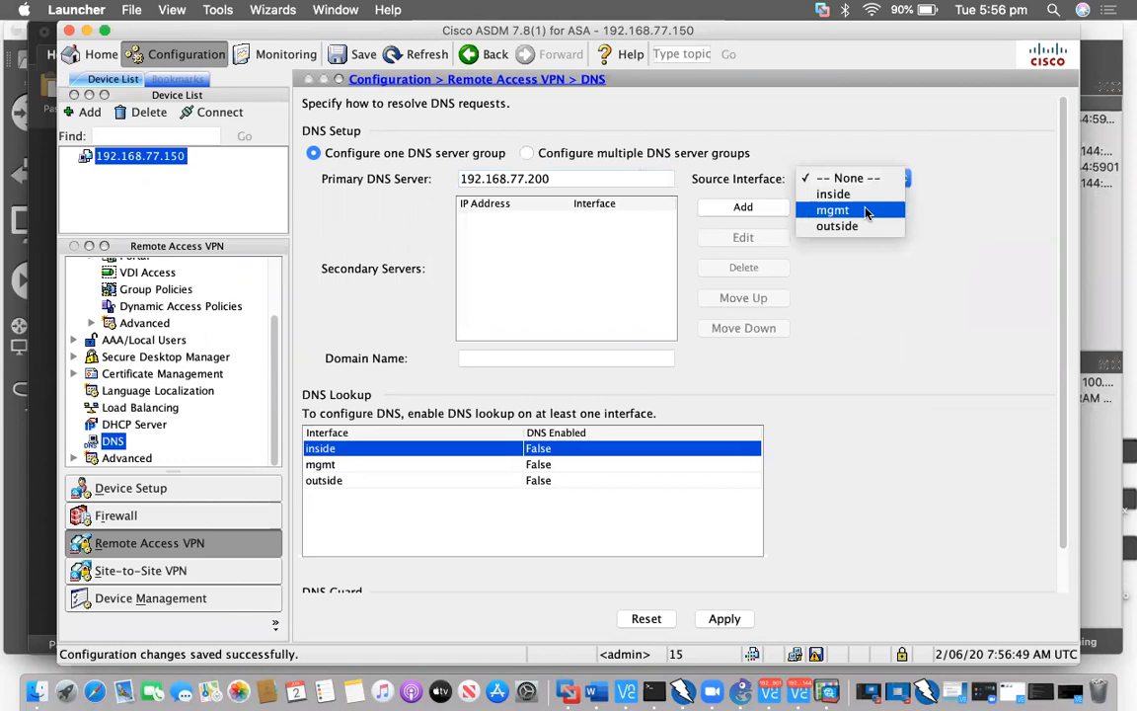
key(Return)
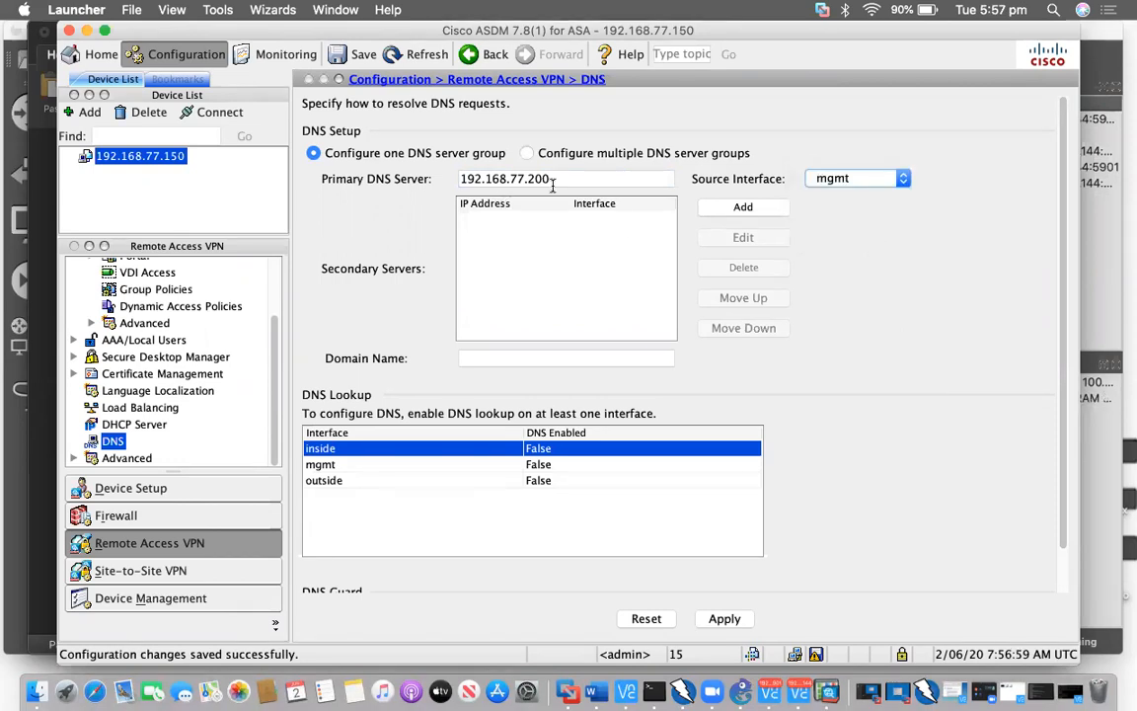
click(542, 466)
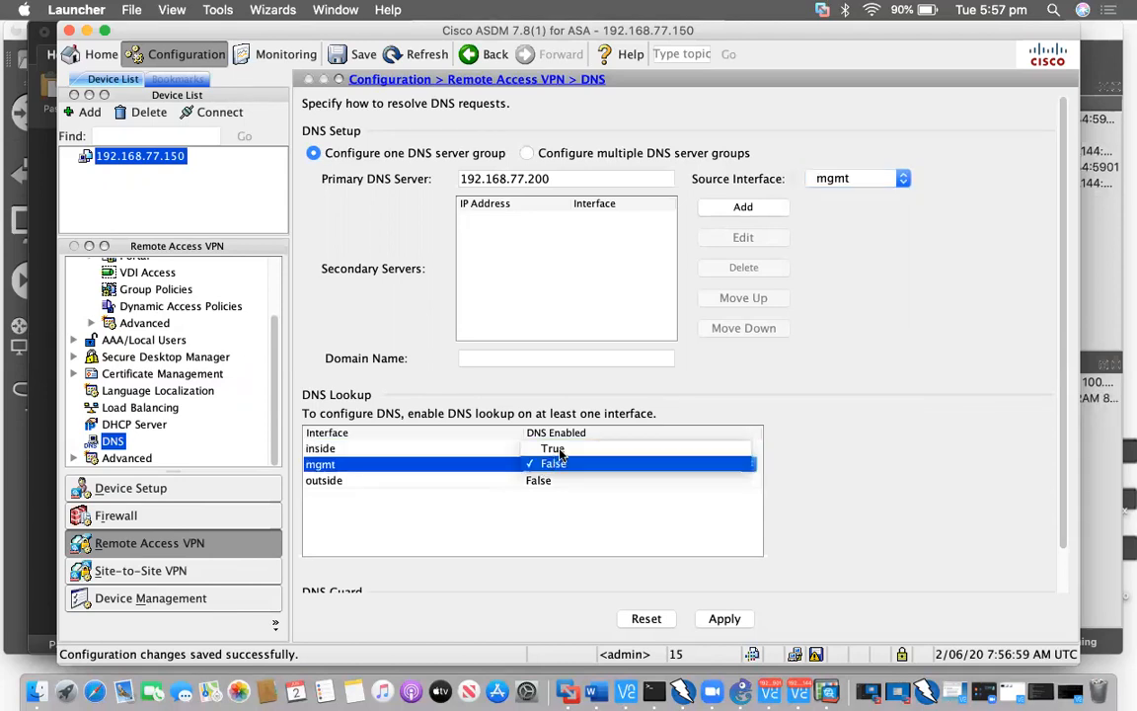
key(Return)
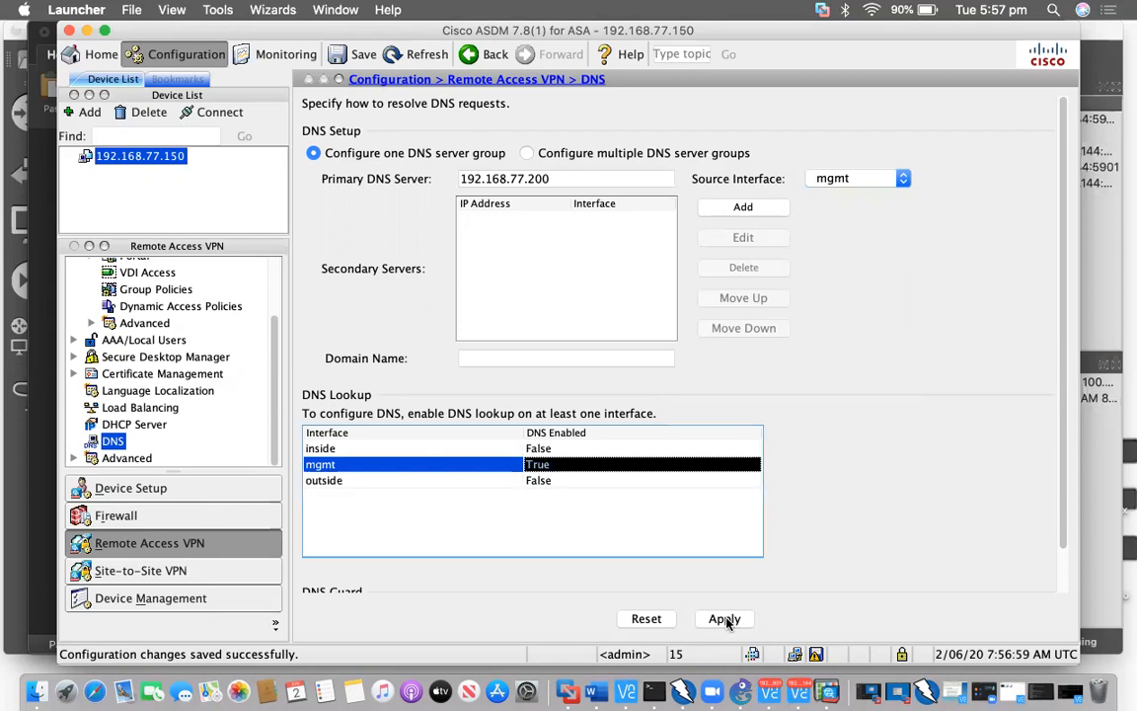
click(725, 618)
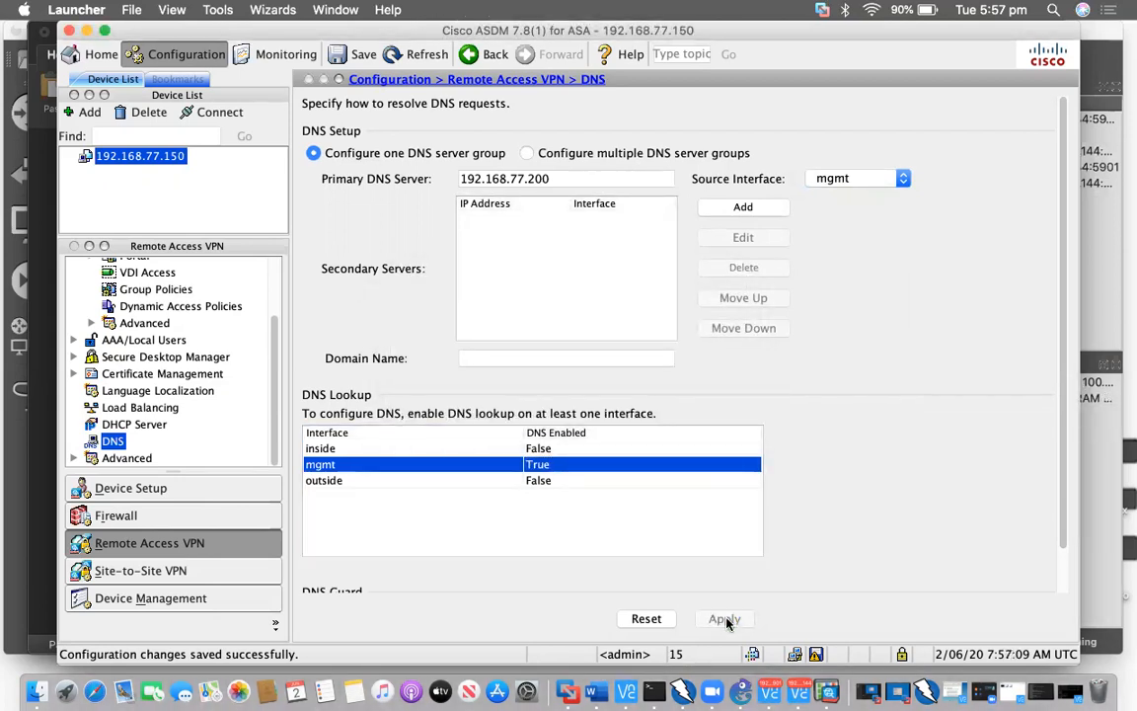
From the client's terminal, ping asa2.sysable.com.au, stop the ping, and close the terminal
click(800, 683)
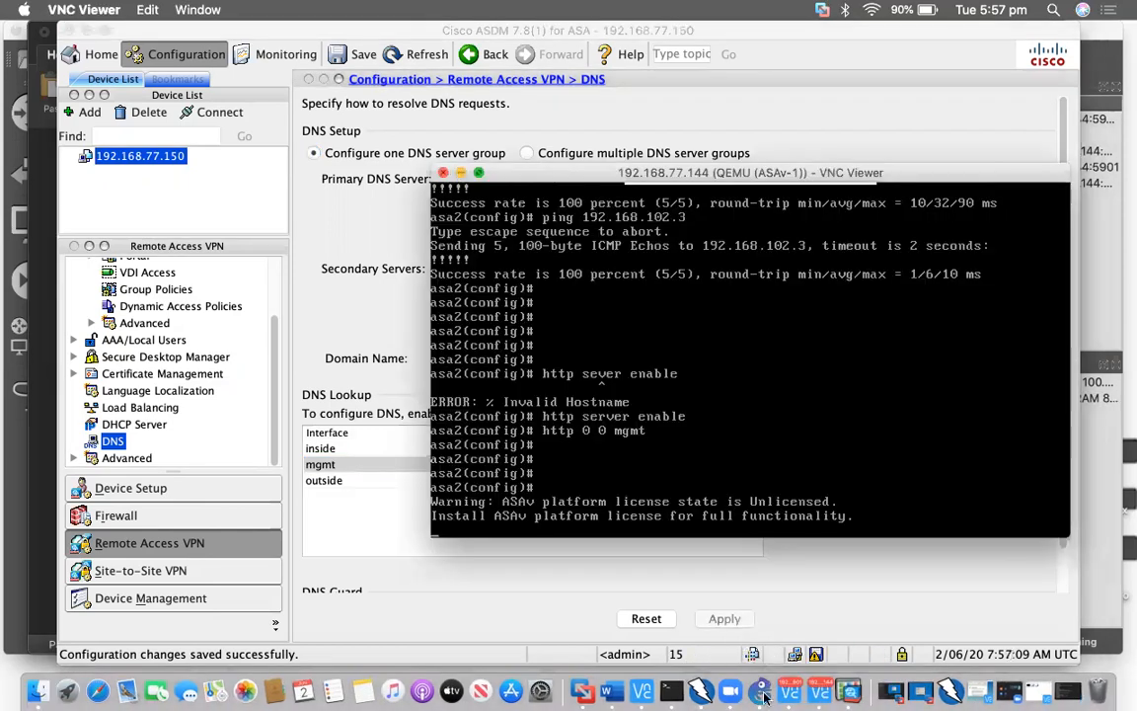
click(762, 694)
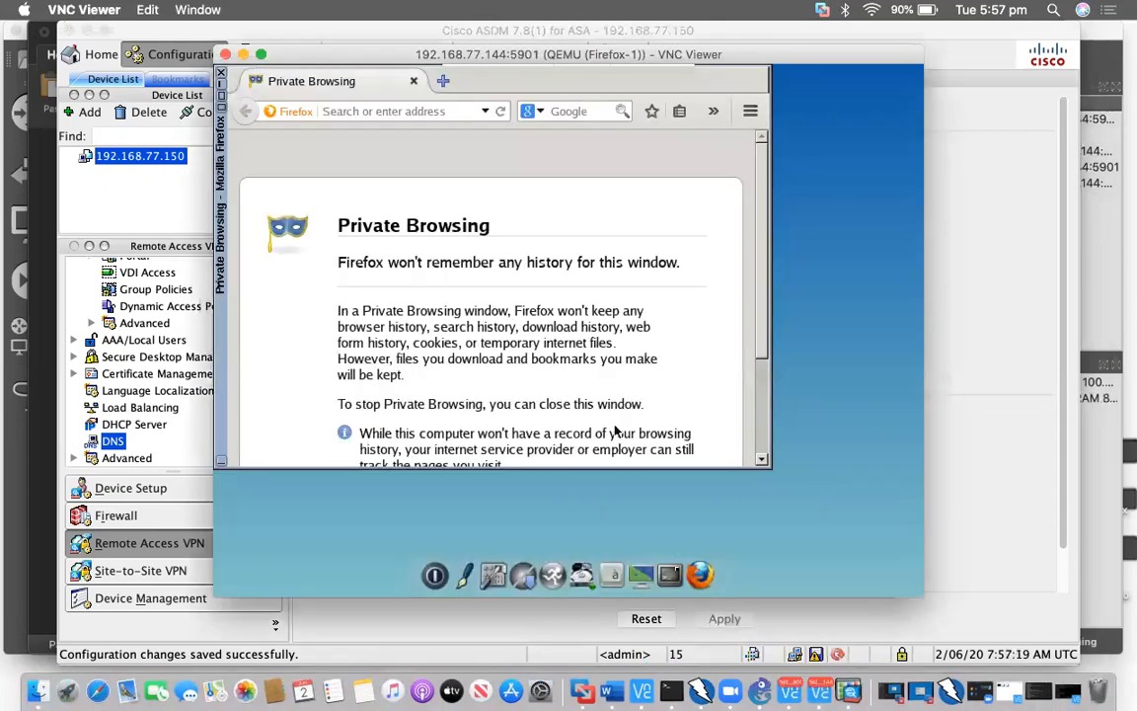
click(677, 570)
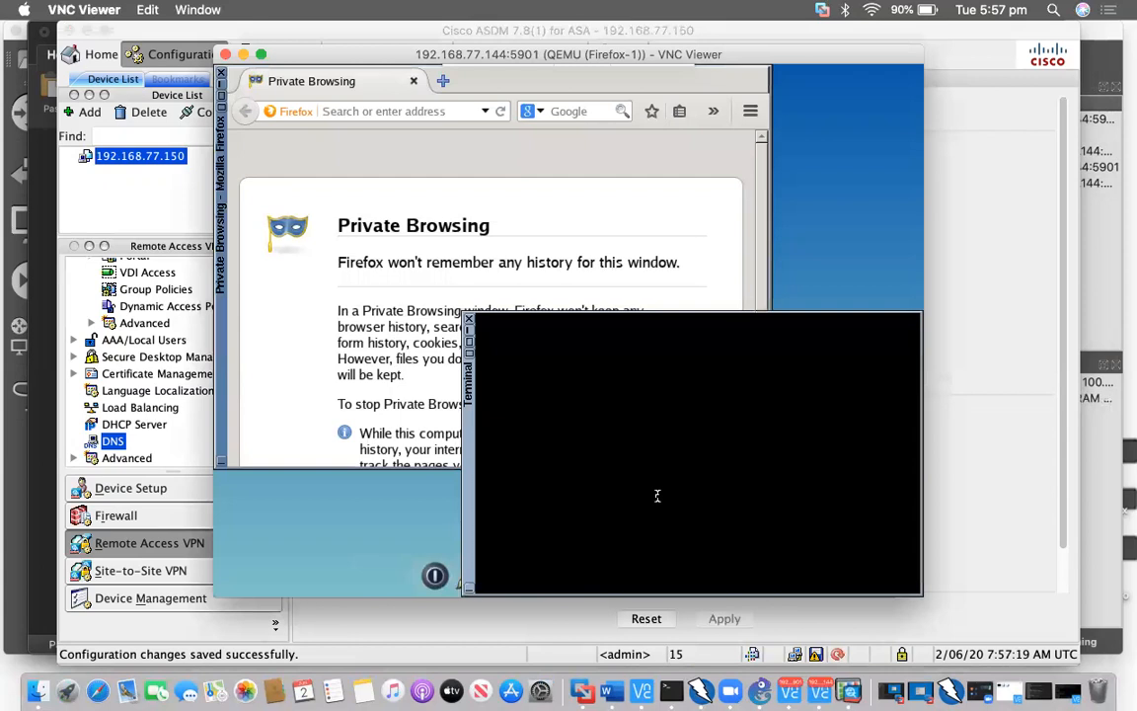
text(ping asa2.sya)
key(BackSpace)
text(sable.com.a)
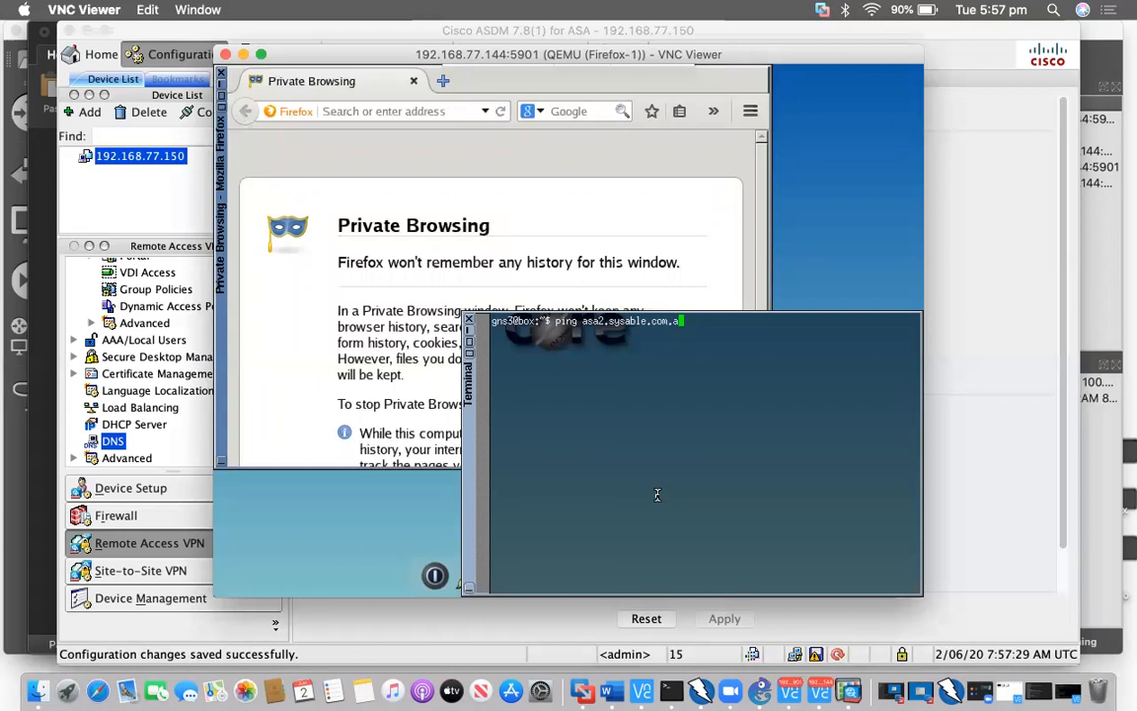
text(u)
key(Return)
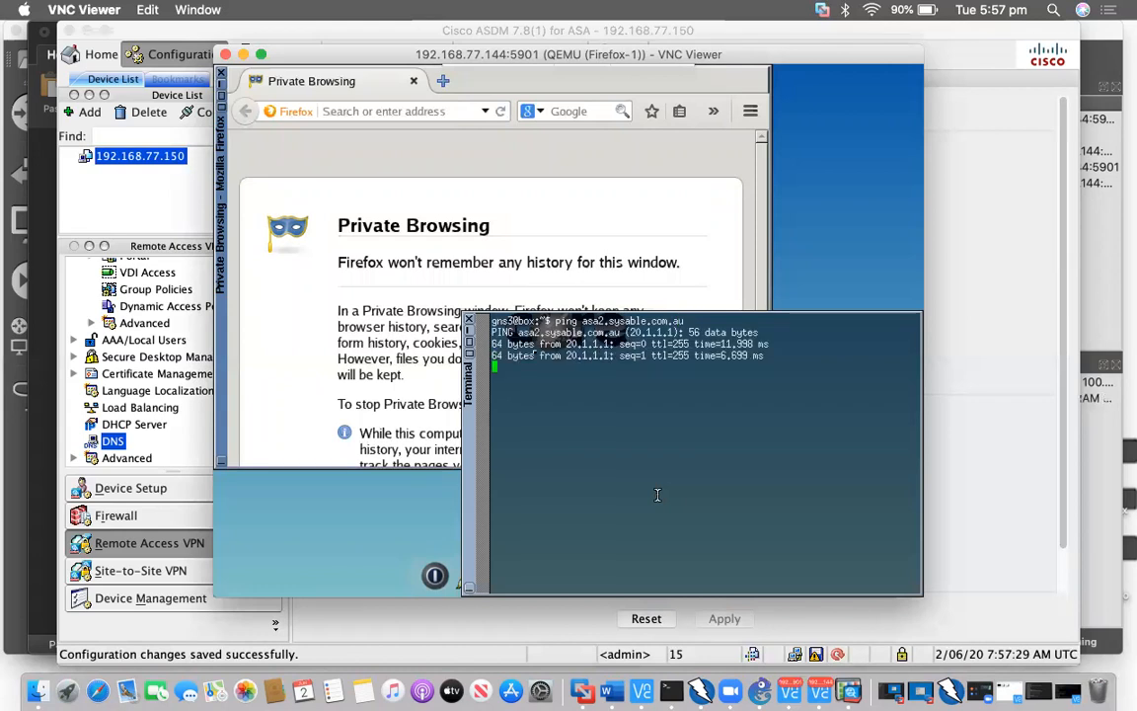
key(ctrl+c)
click(470, 317)
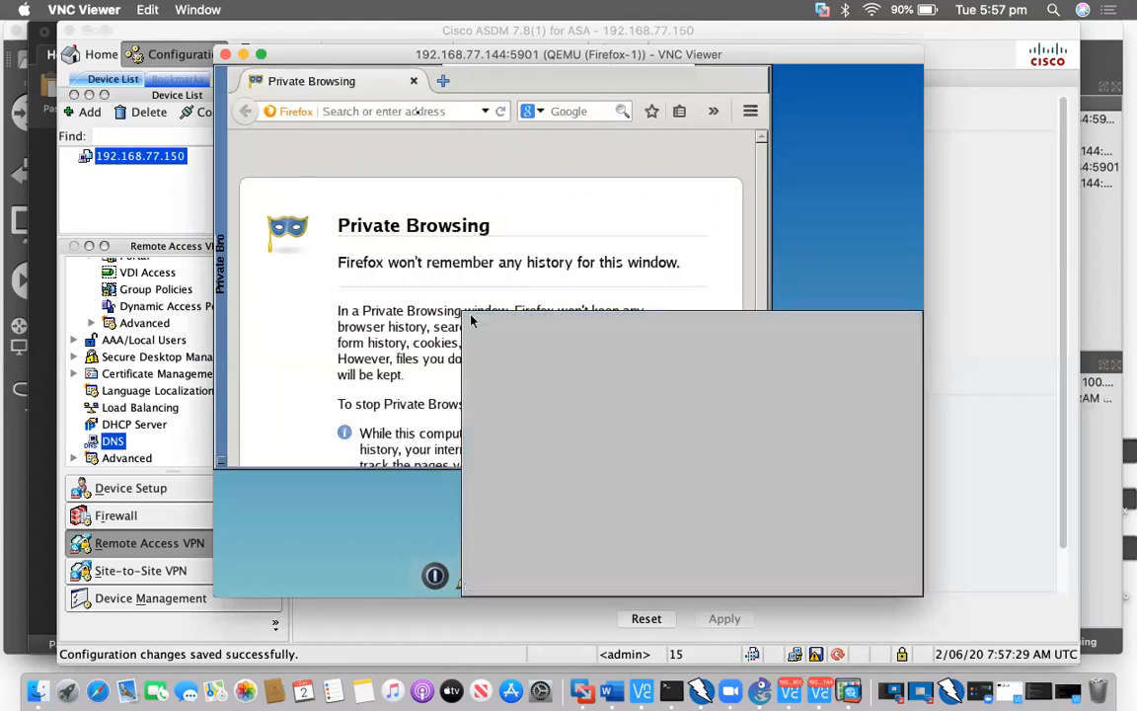
text(https://asa2.sya)
key(BackSpace)
text(sable.com.au)
click(501, 110)
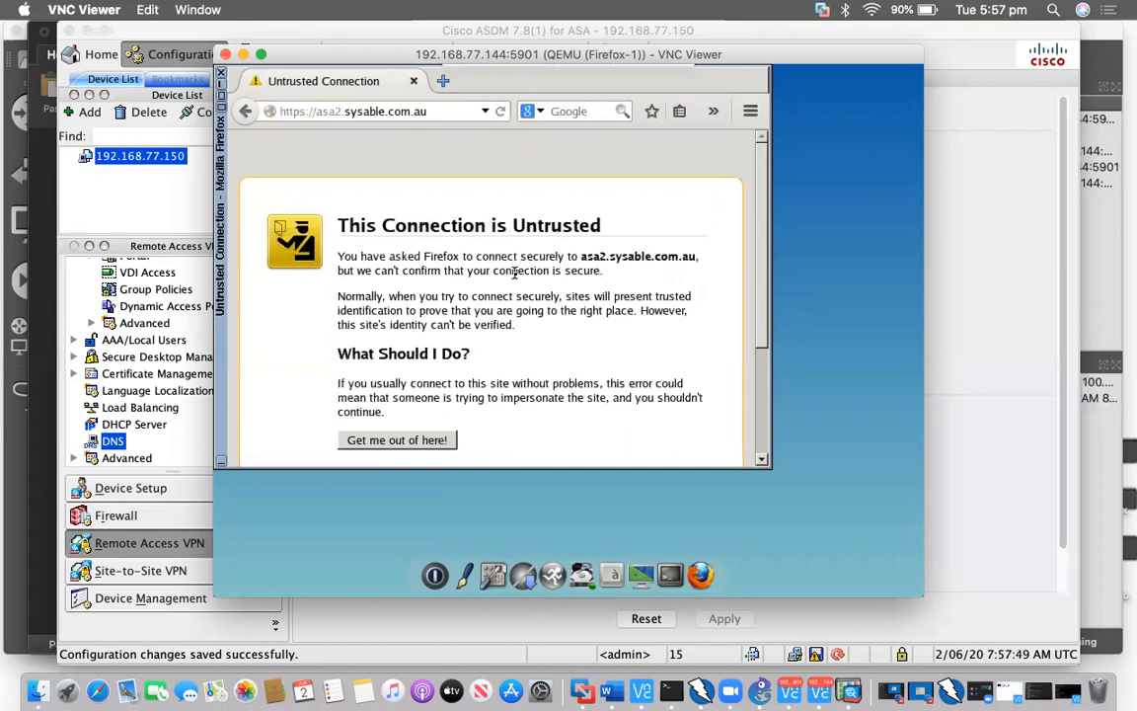
scroll(474, 316, down, 3)
click(439, 360)
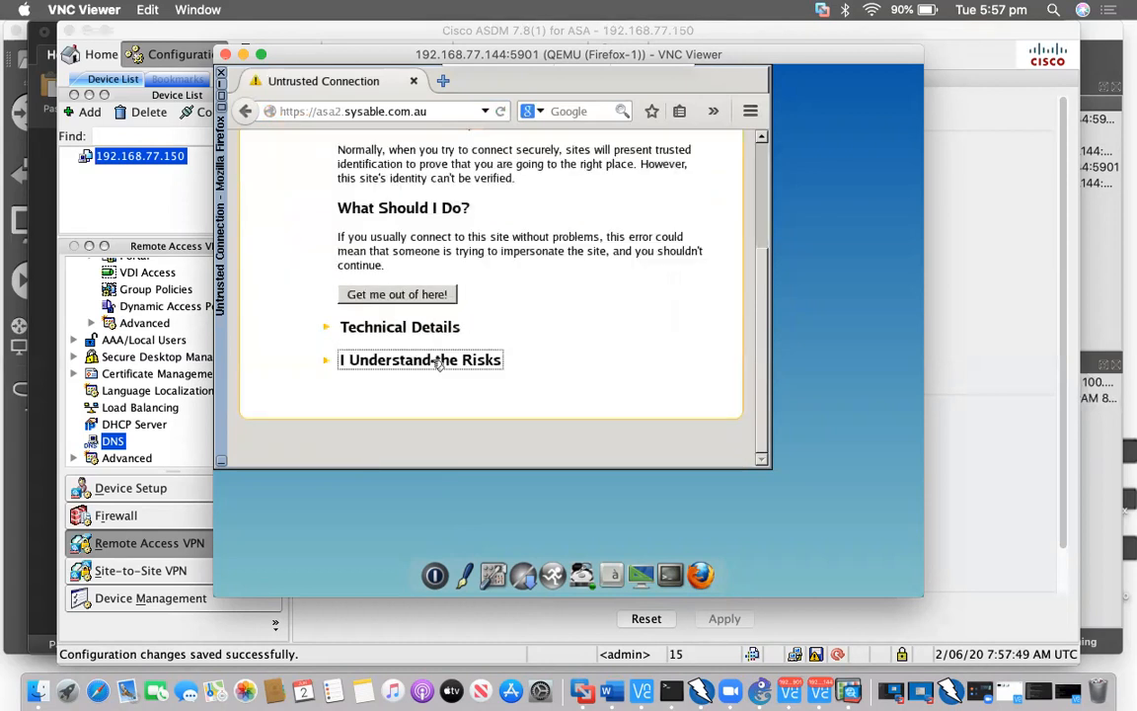
scroll(420, 370, down, 2)
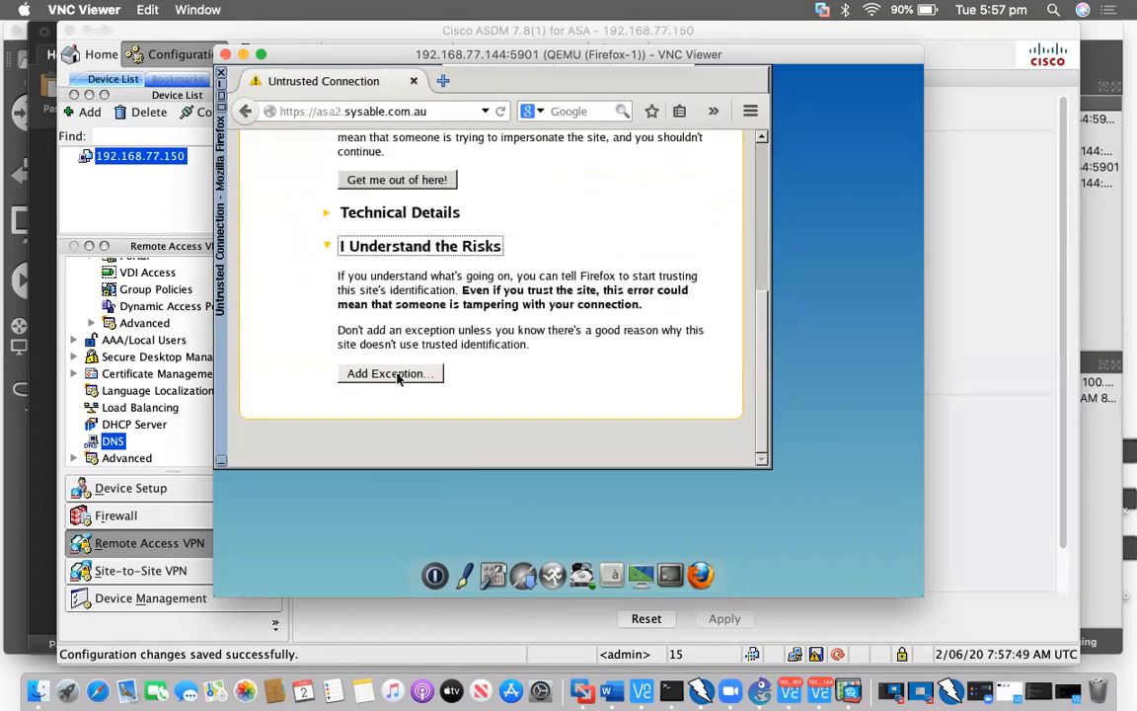
click(389, 373)
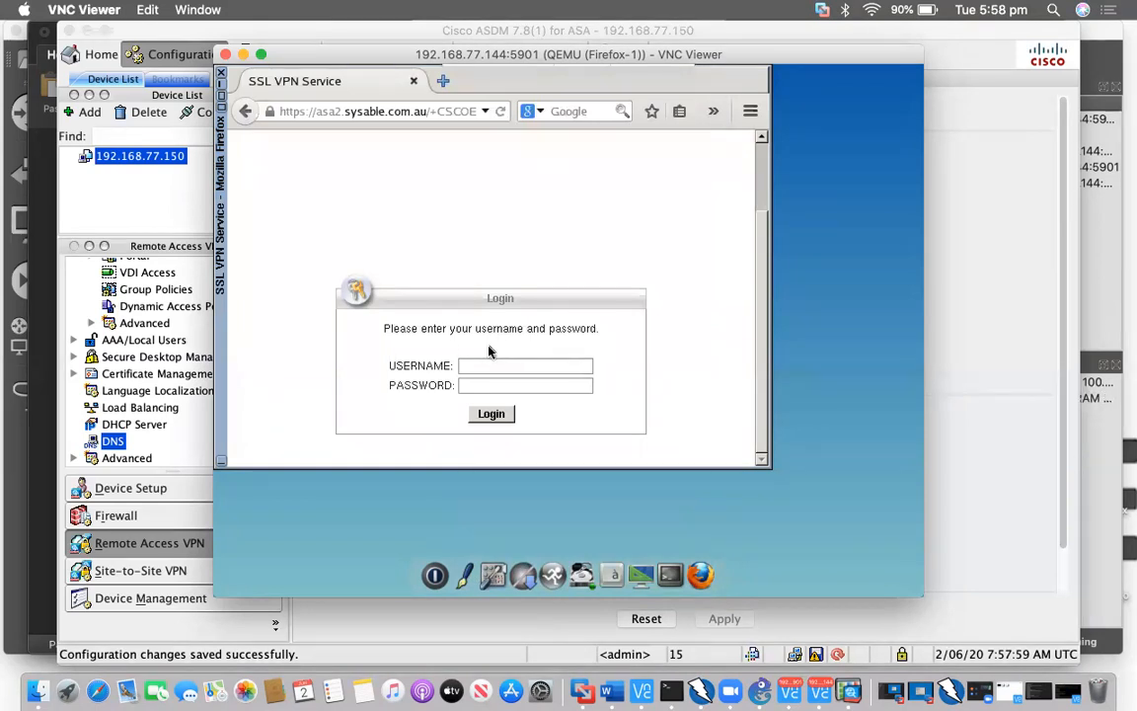
key(ctrl+Up)
click(181, 332)
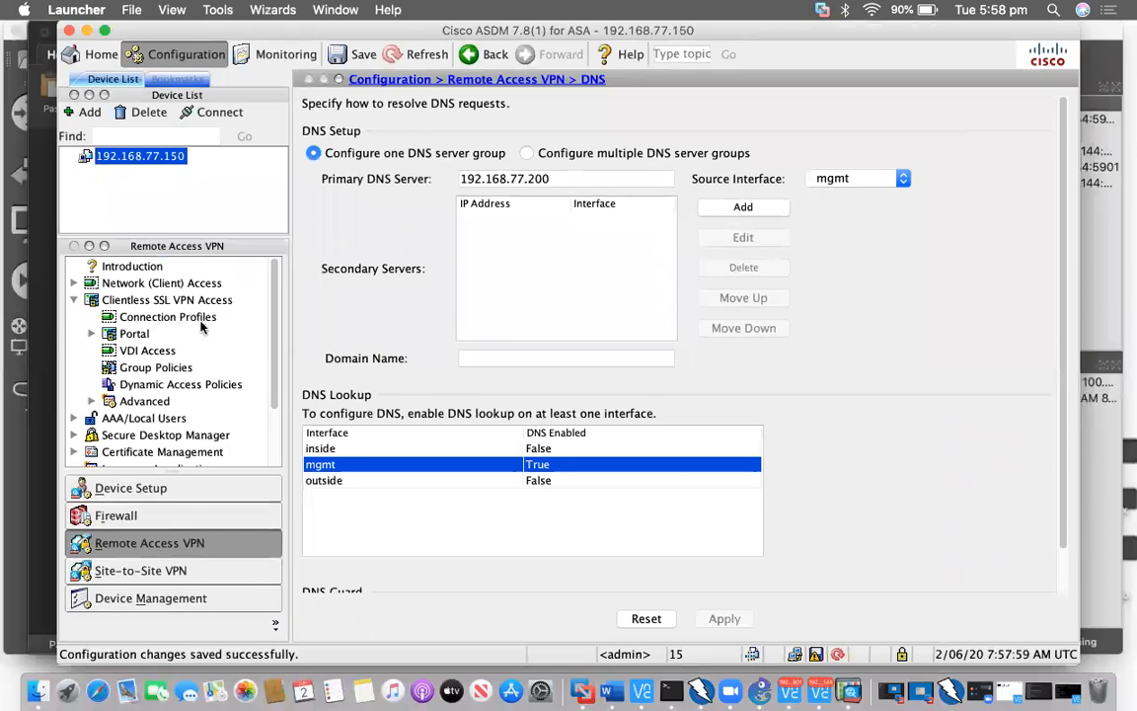
Enable 'Allow user to select connection profile' under Clientless SSL VPN Connection Profiles and apply
click(179, 318)
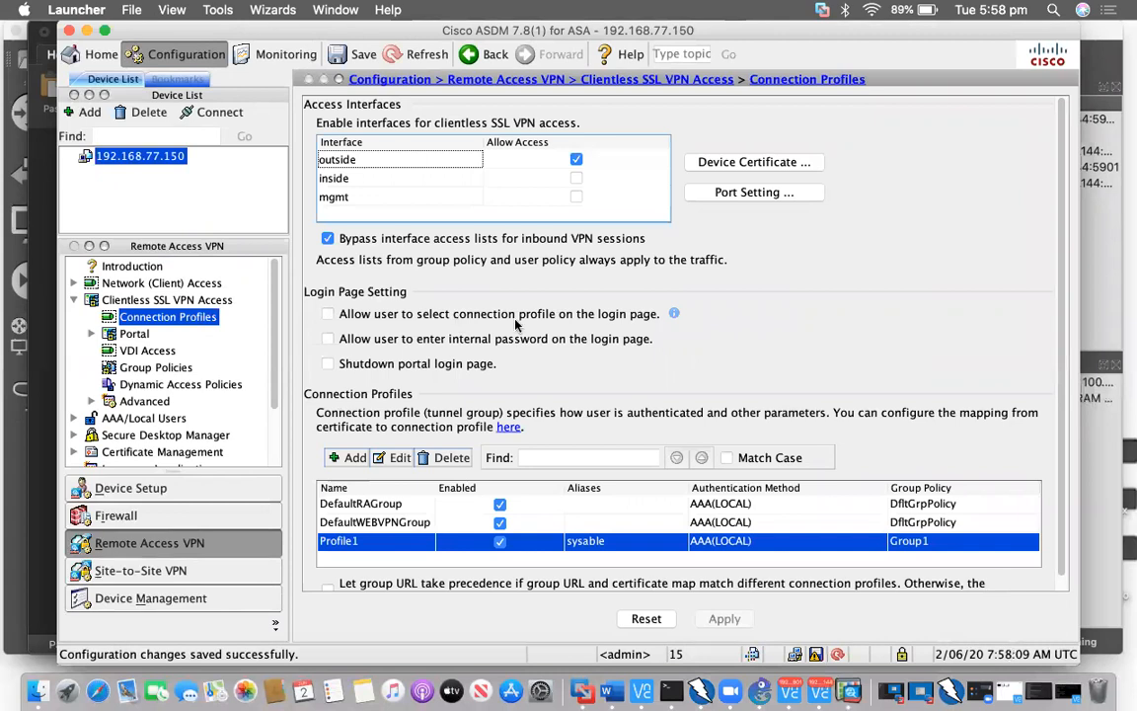
click(328, 314)
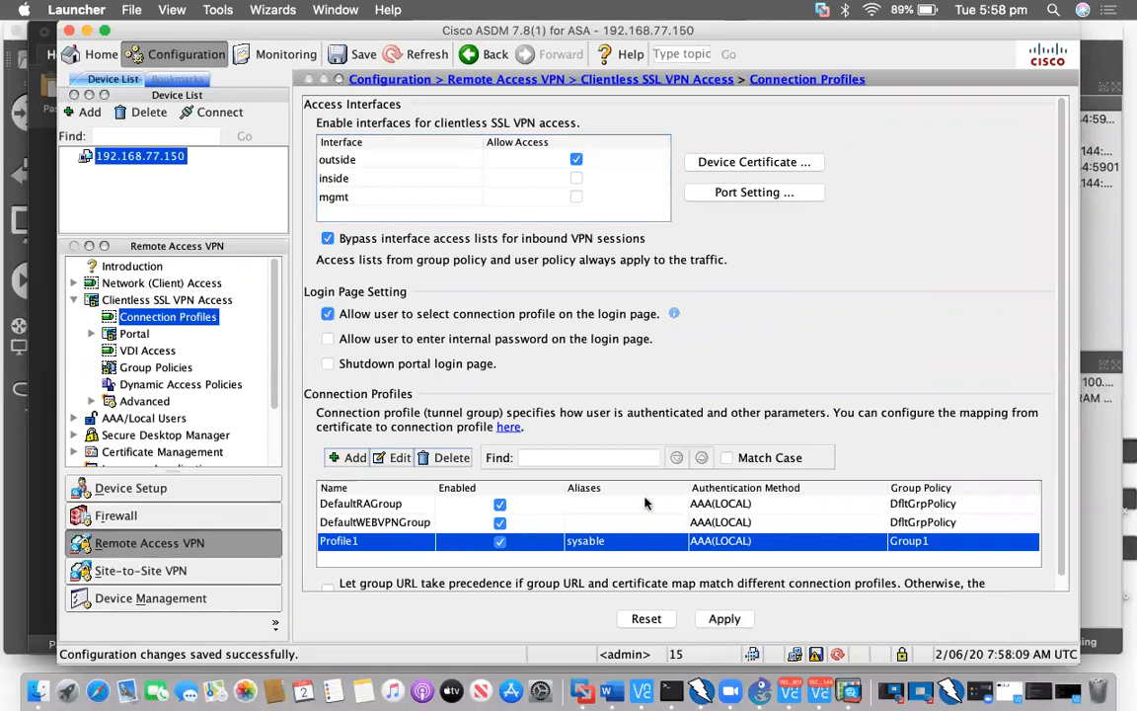
click(598, 436)
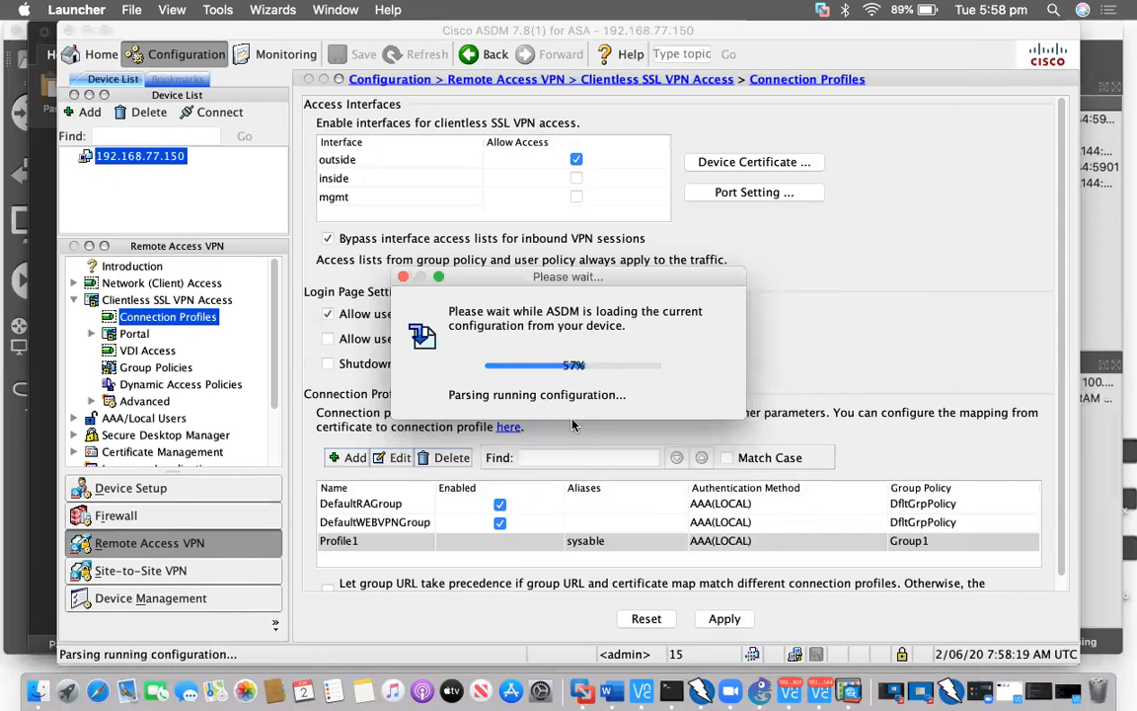
key(ctrl+Up)
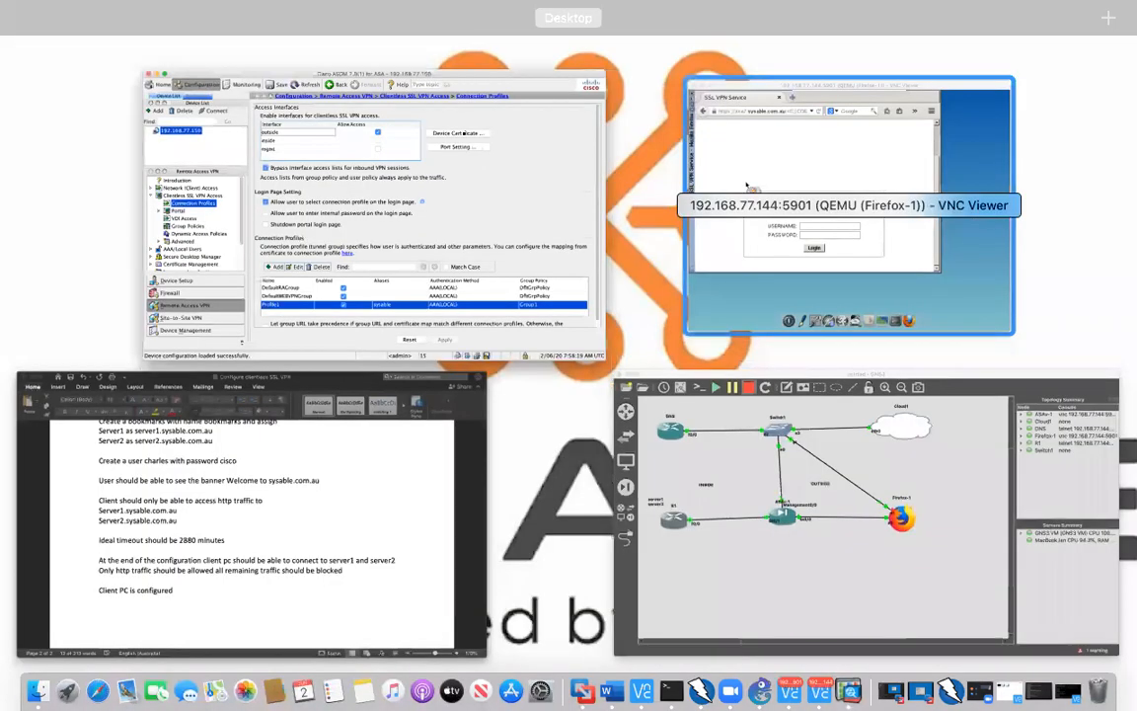
Reload the login page and sign in as the VPN user with group sysable, which returns 'Login failed.'
click(752, 202)
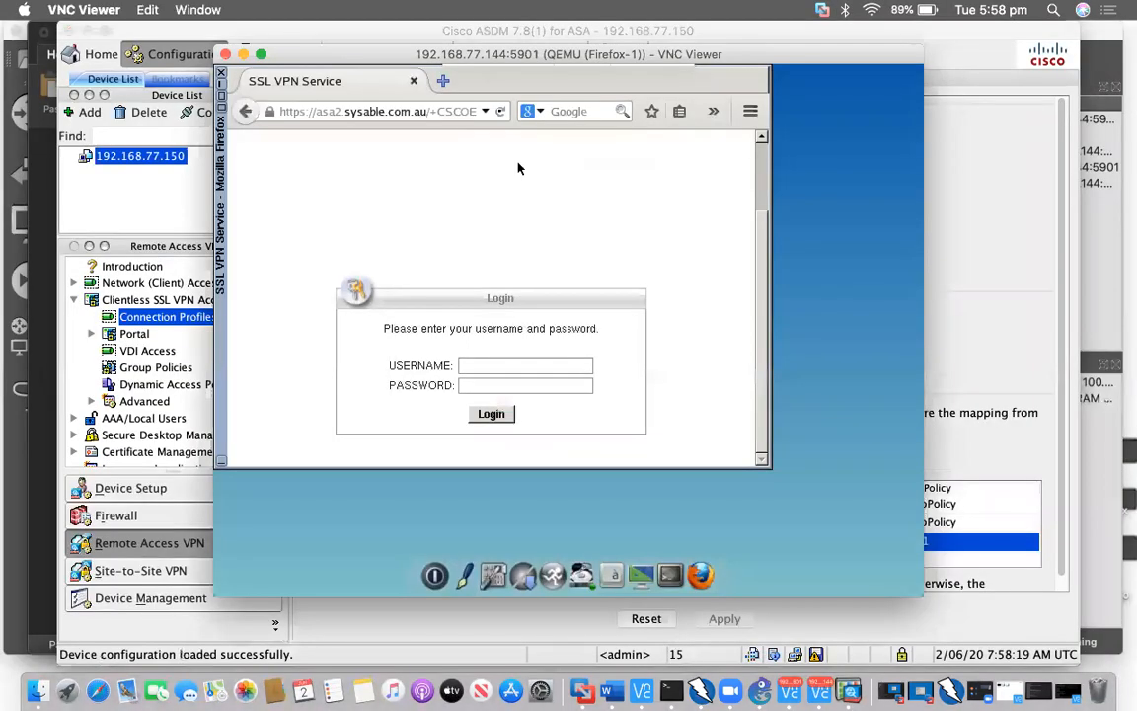
click(504, 111)
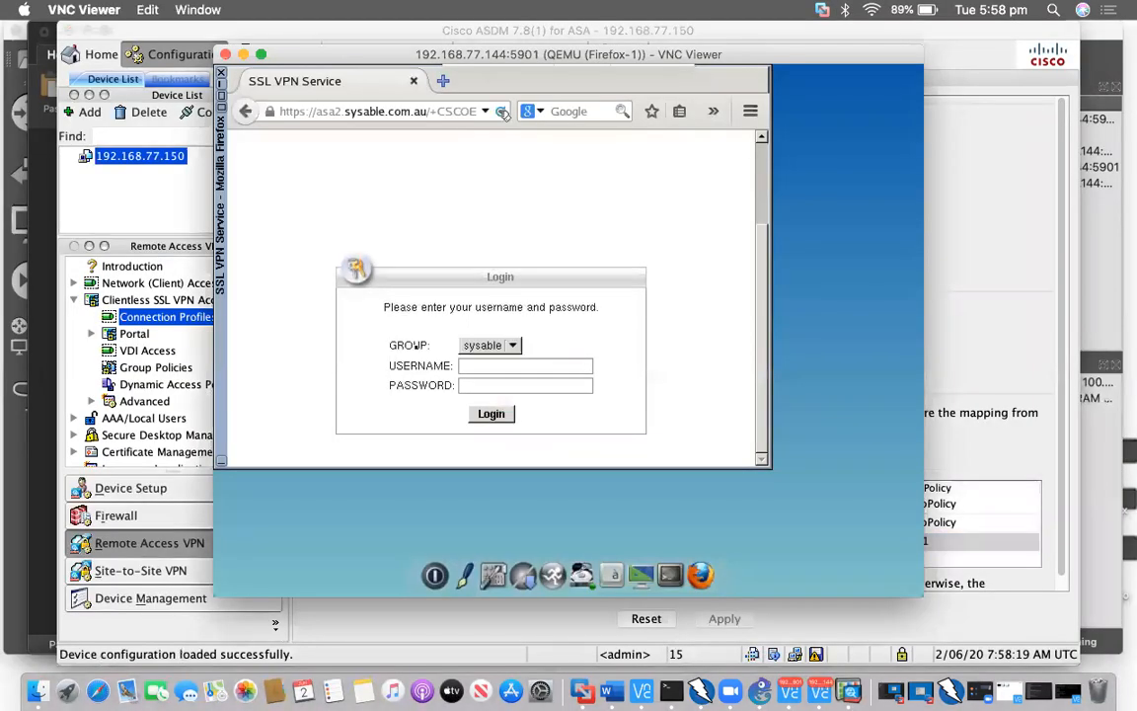
click(512, 348)
click(533, 367)
text(charles)
key(Tab)
text(•••••)
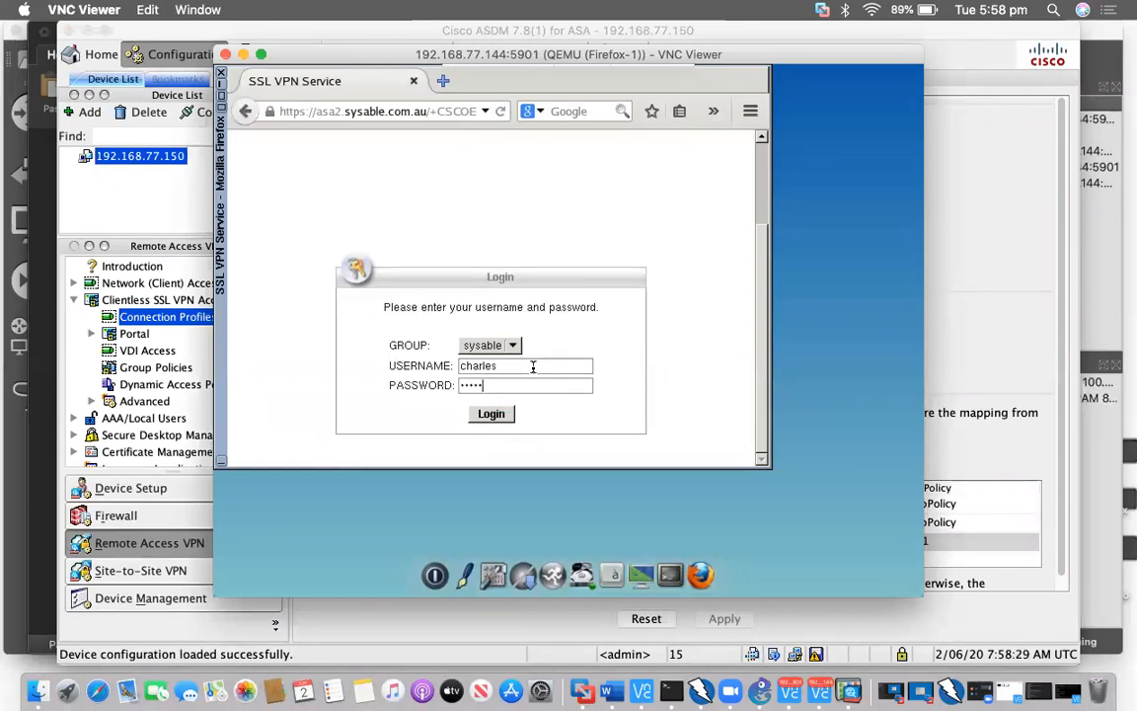
key(Return)
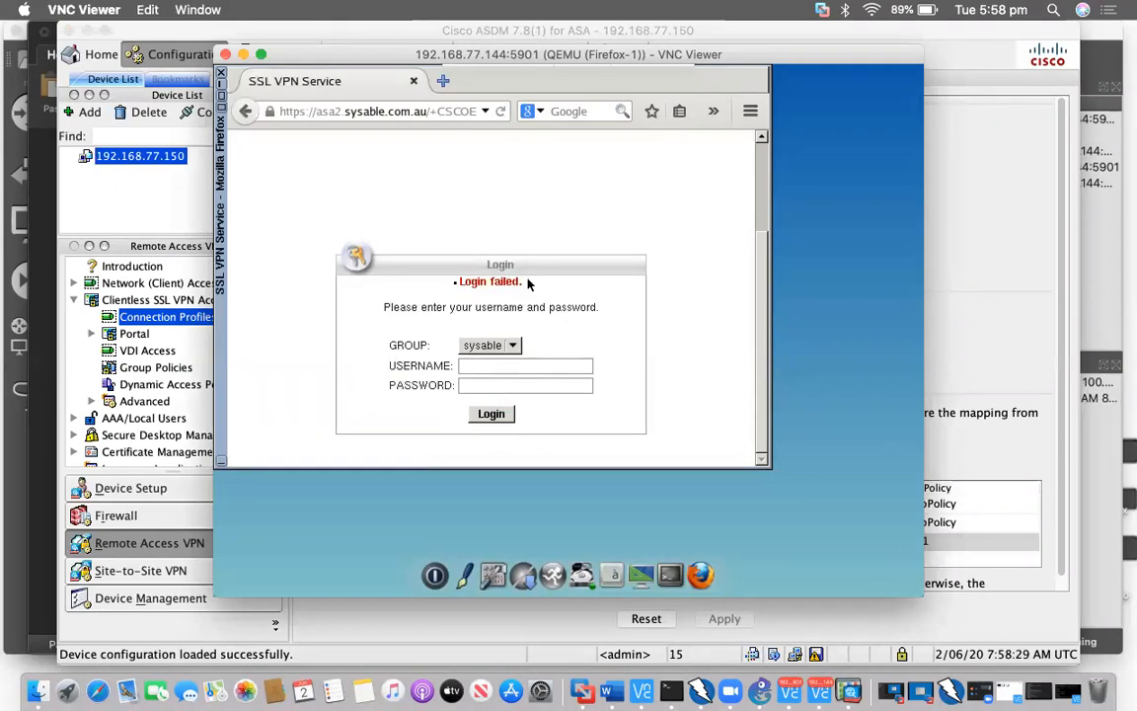
drag(528, 283, 455, 285)
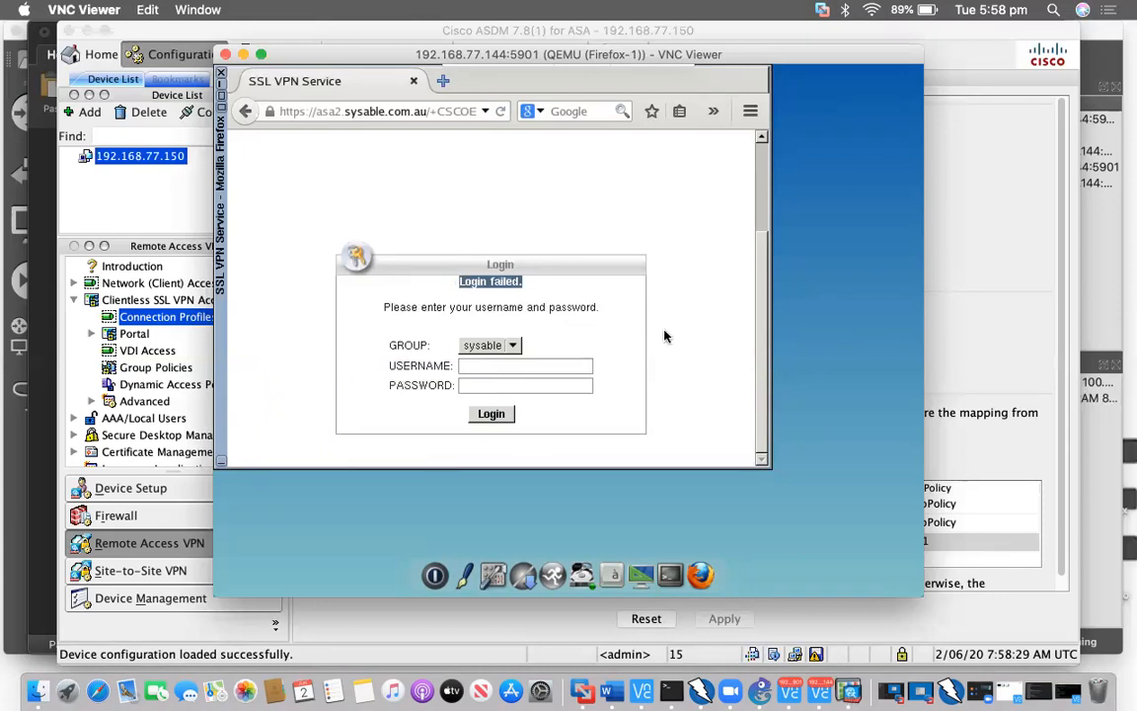
click(855, 681)
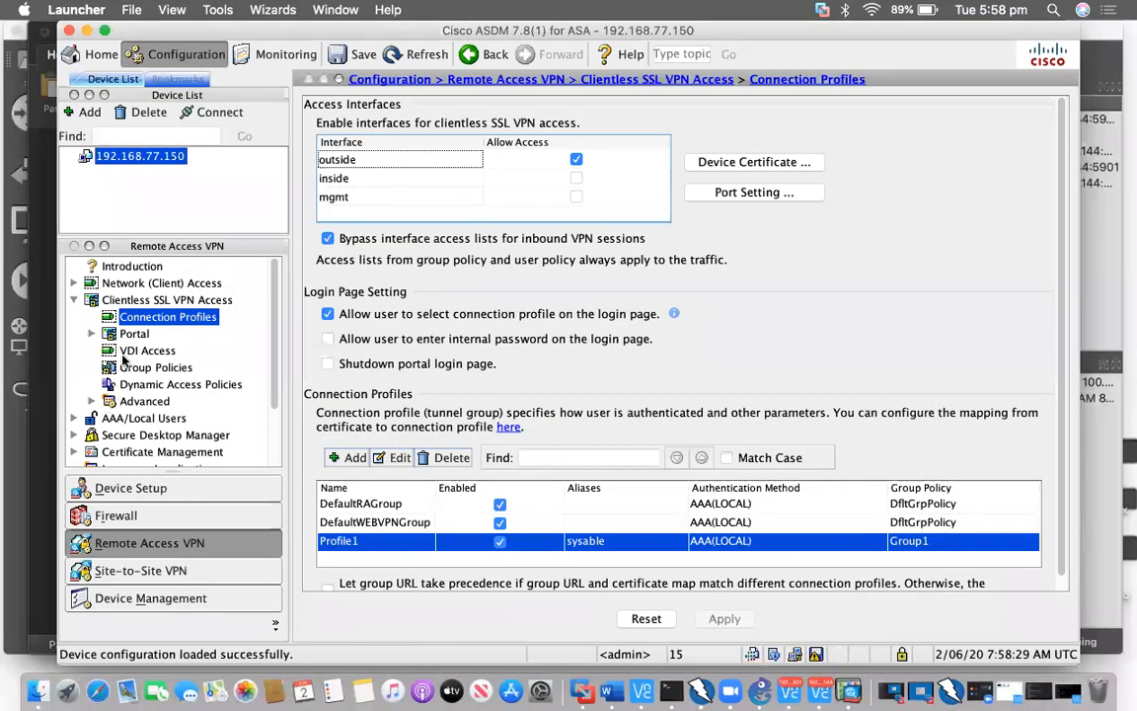
Open the VPN user's account for editing under AAA/Local Users > Local Users
scroll(122, 358, down, 3)
click(122, 351)
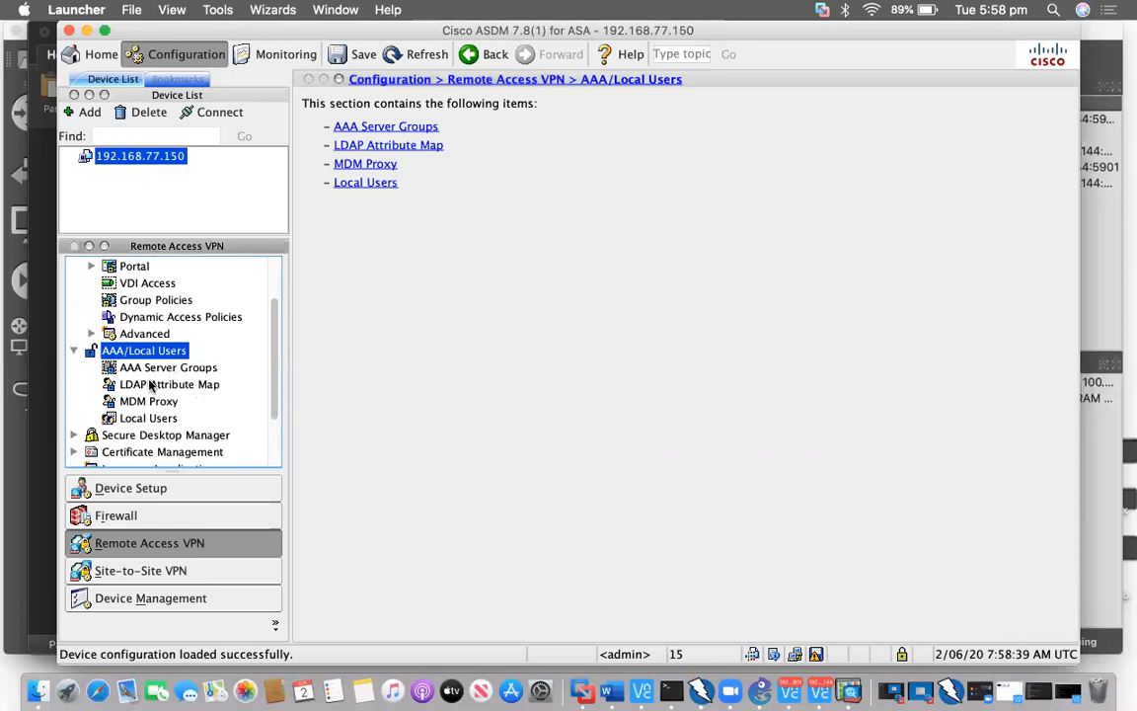
scroll(143, 365, down, 1)
click(148, 384)
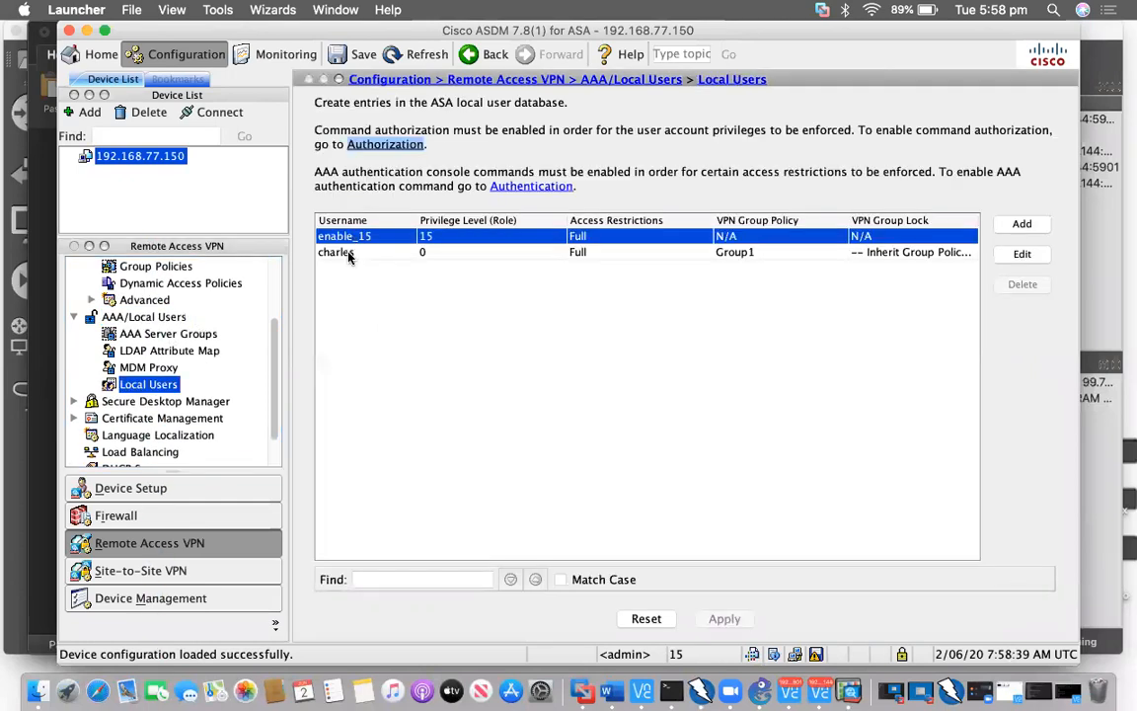
click(365, 254)
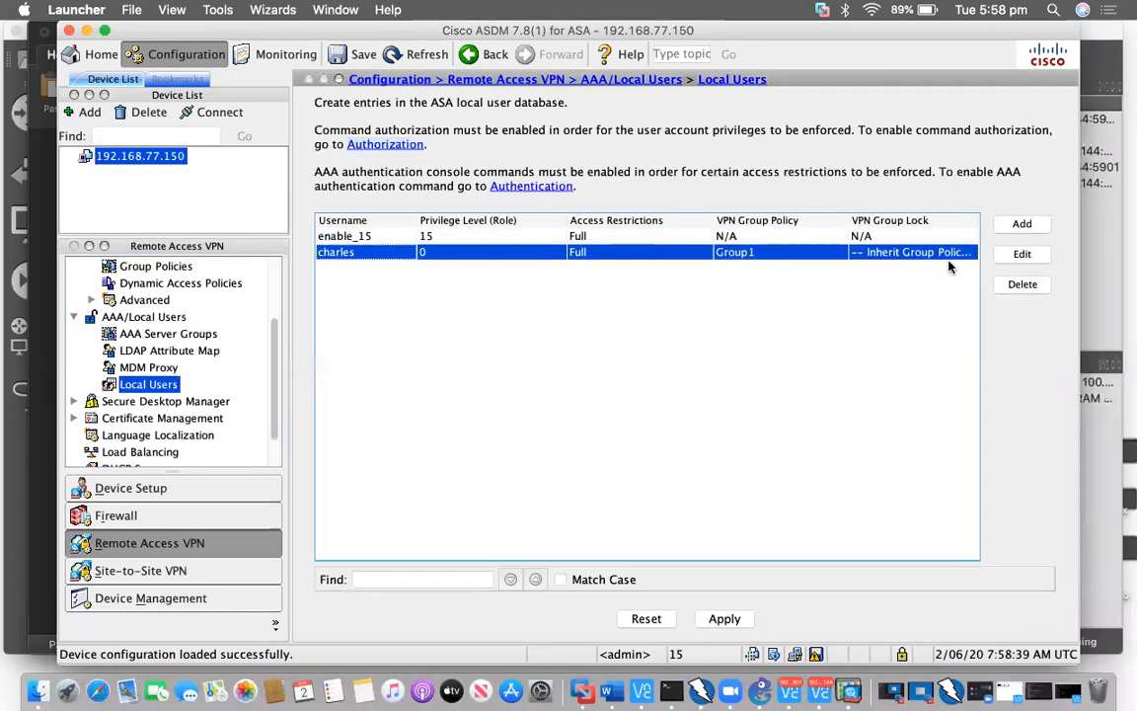
click(1020, 254)
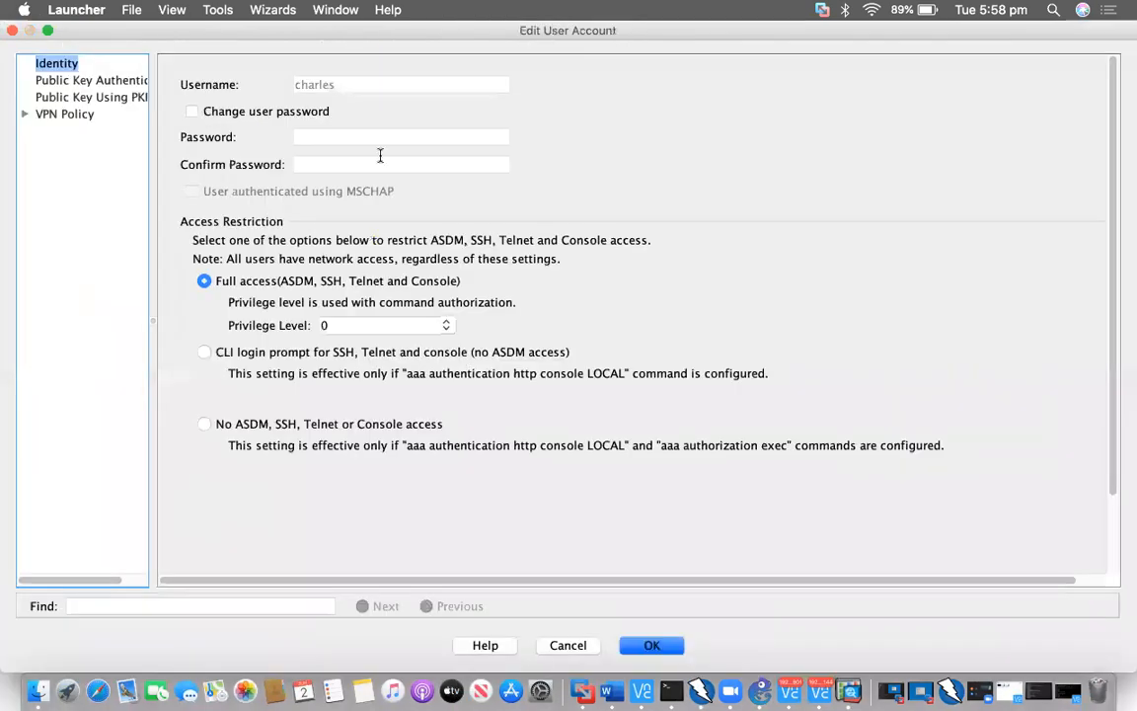
Set and confirm a new password for the VPN user, then apply it to the ASA
click(324, 112)
click(370, 139)
text(cisco)
key(Tab)
text(cisco)
click(654, 641)
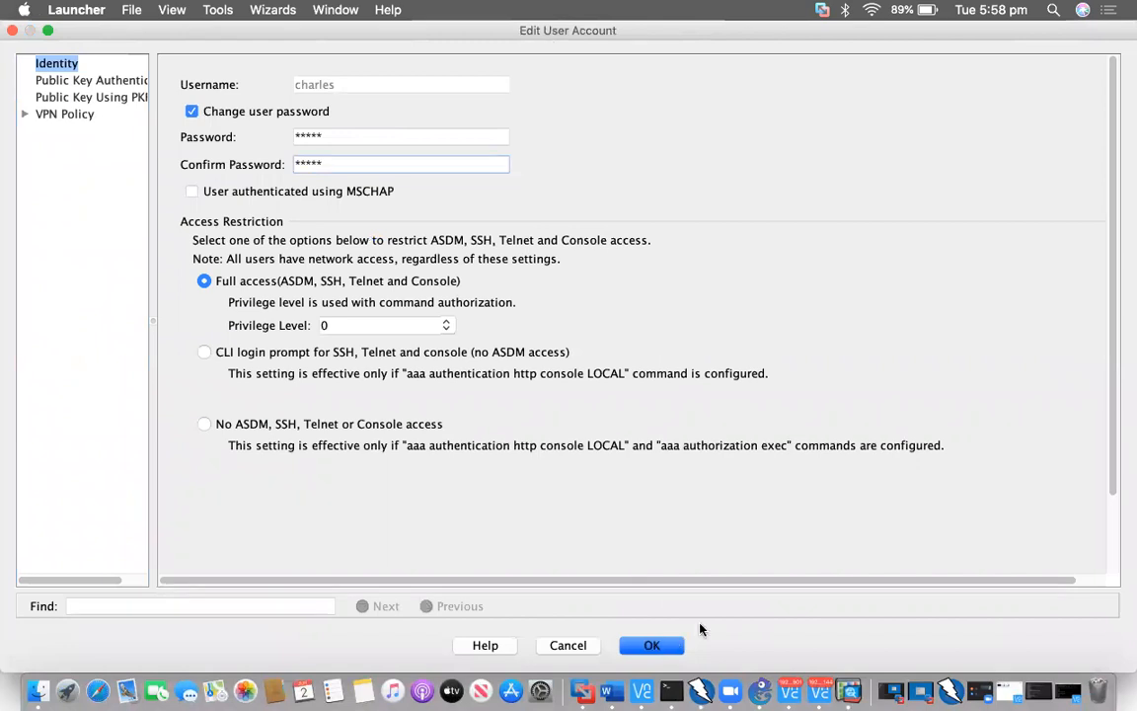
click(730, 622)
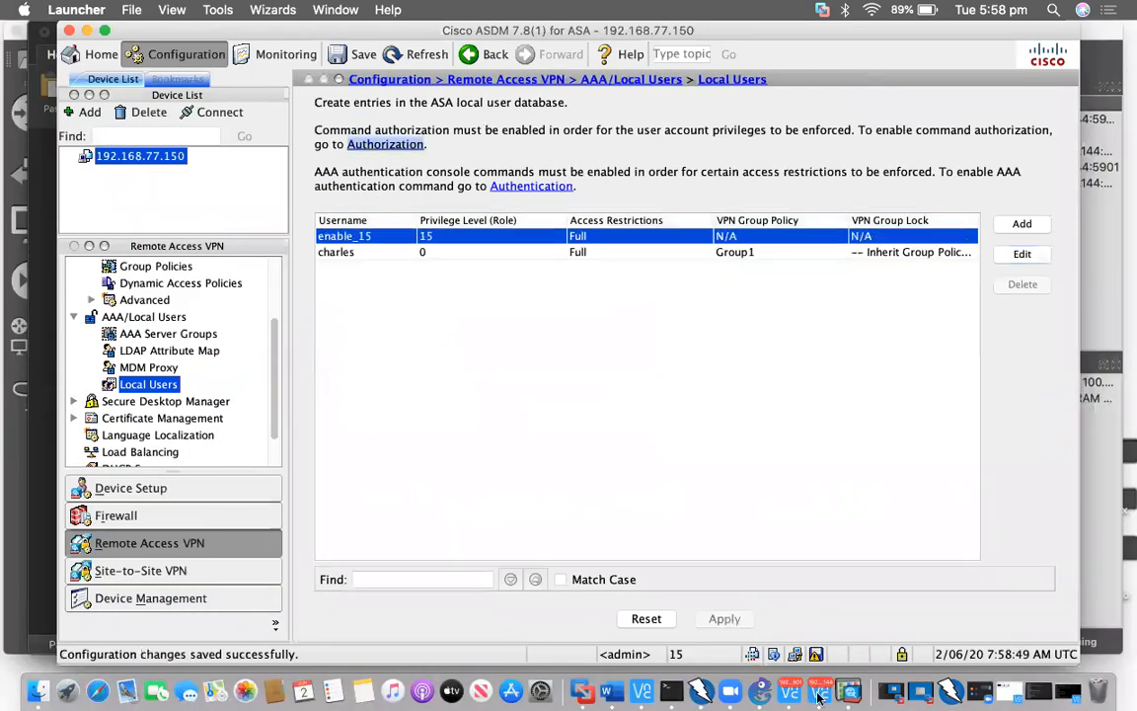
click(818, 694)
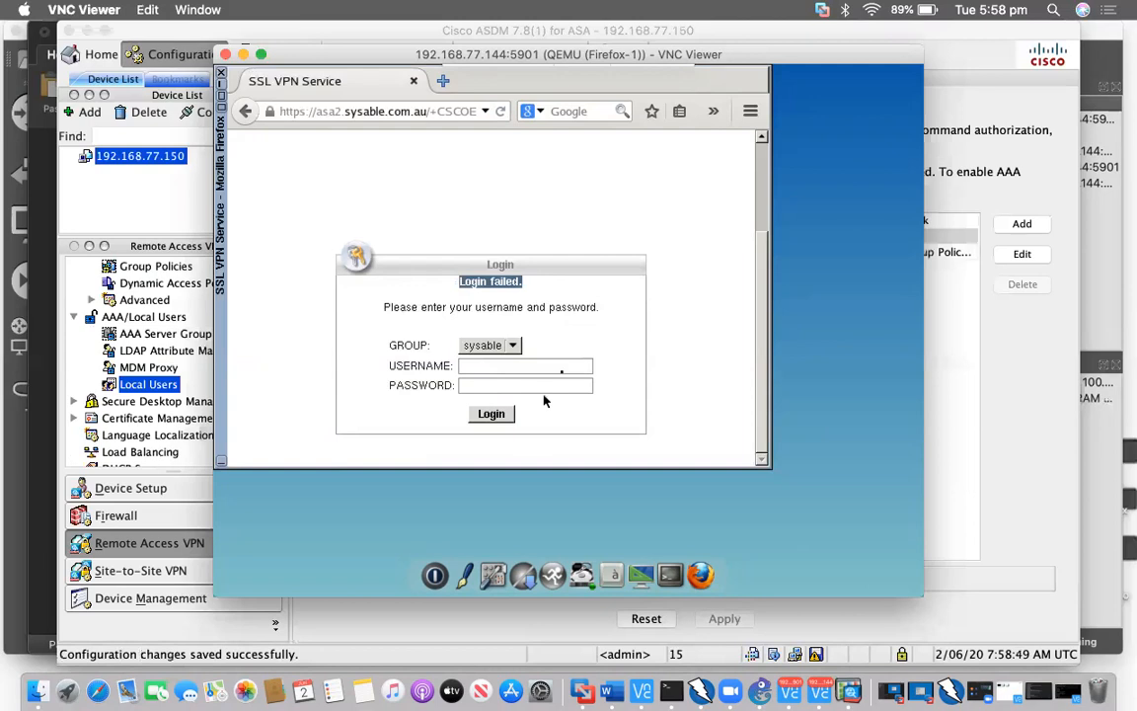
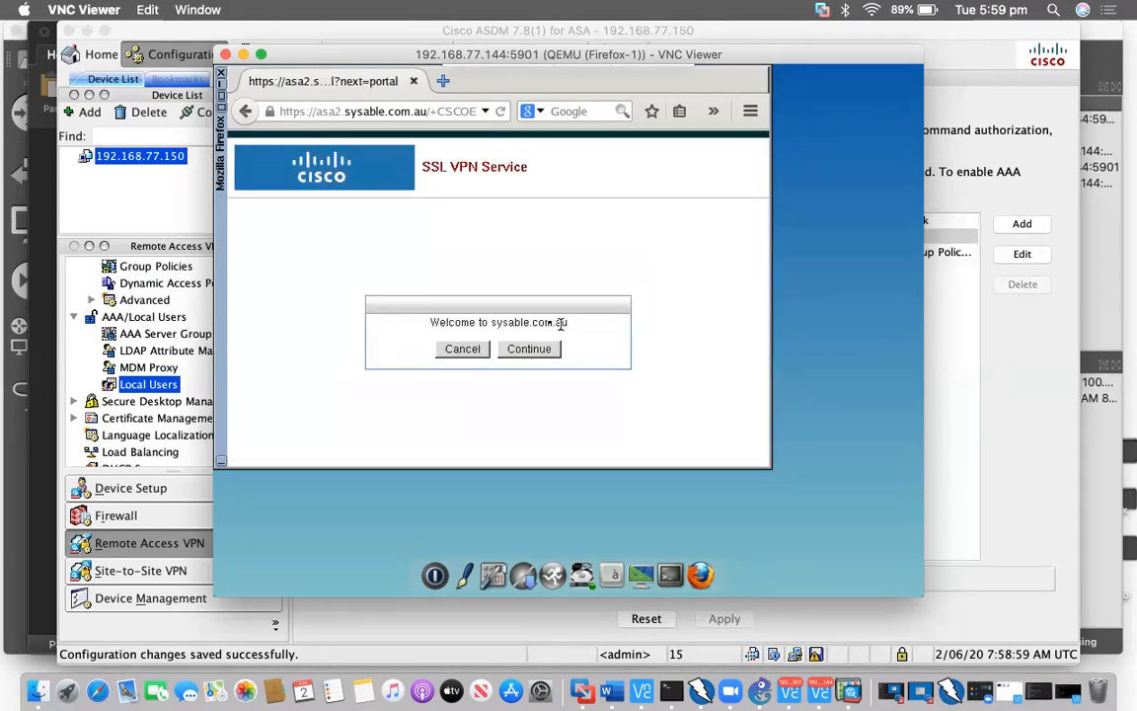
Enter the portal and open the server1 bookmark, logging into the R1 home page
click(543, 351)
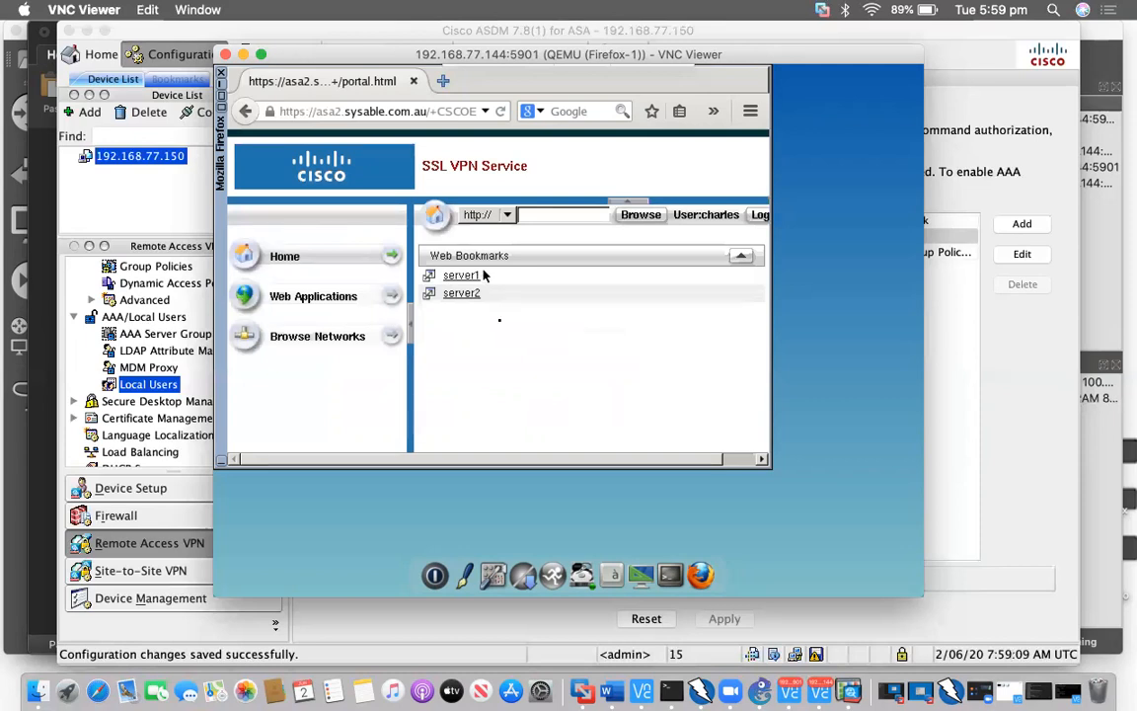
click(474, 280)
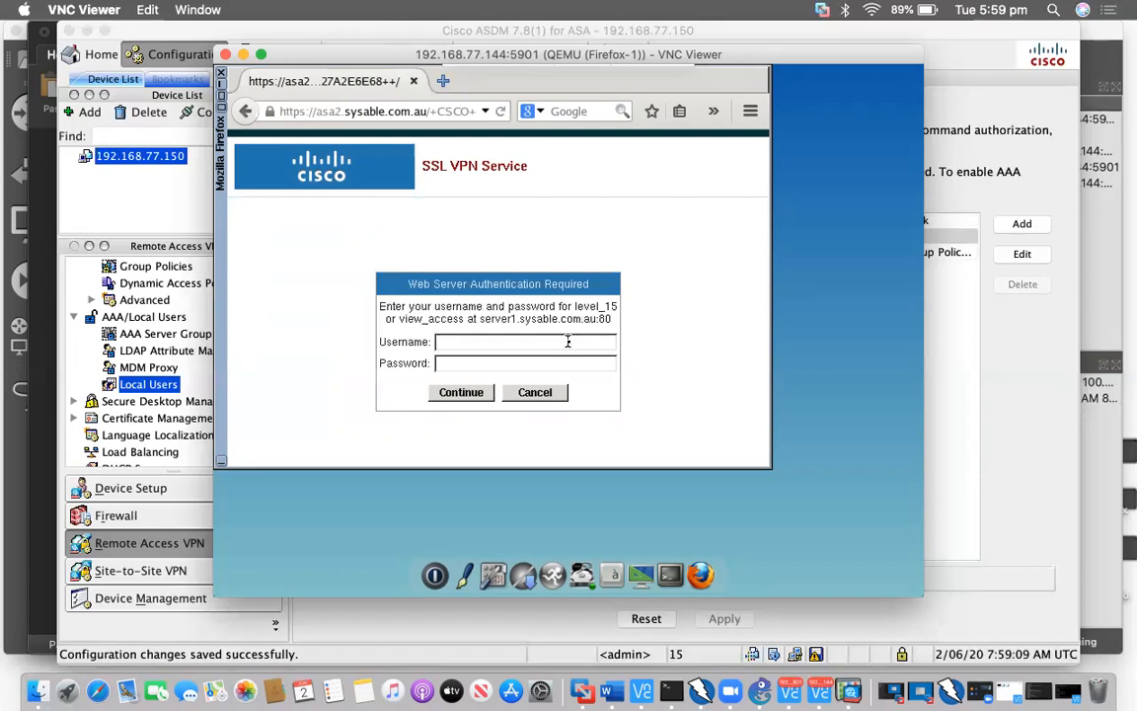
text(cisco)
key(Tab)
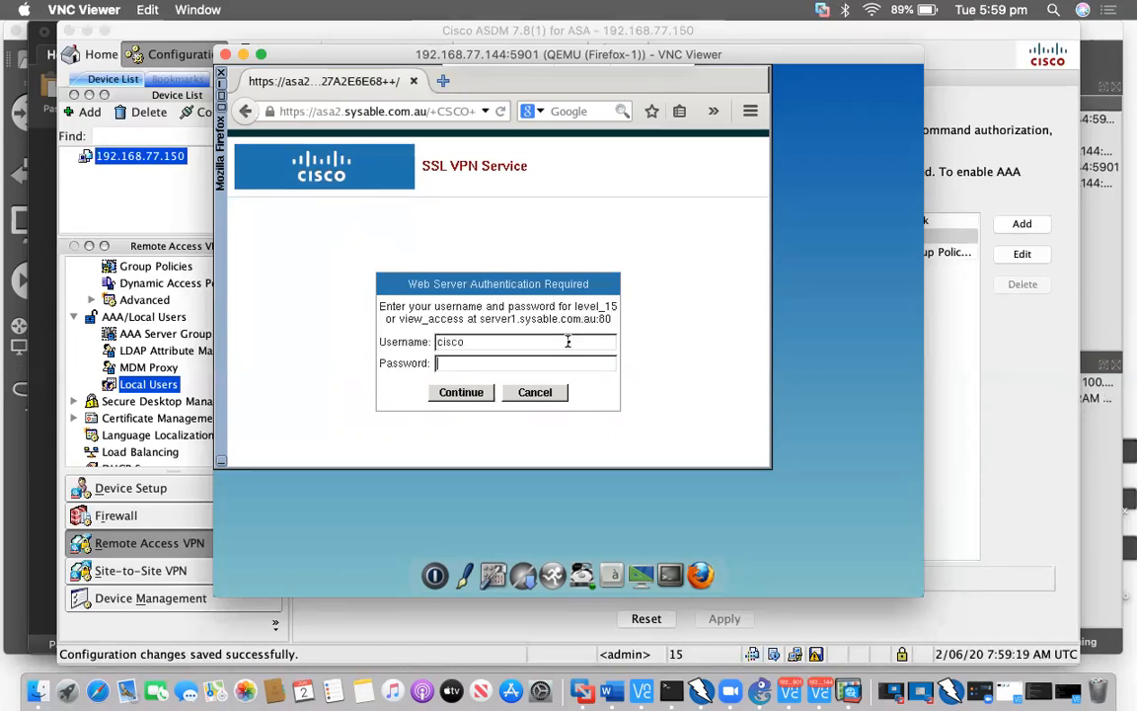
text(cisco)
key(Return)
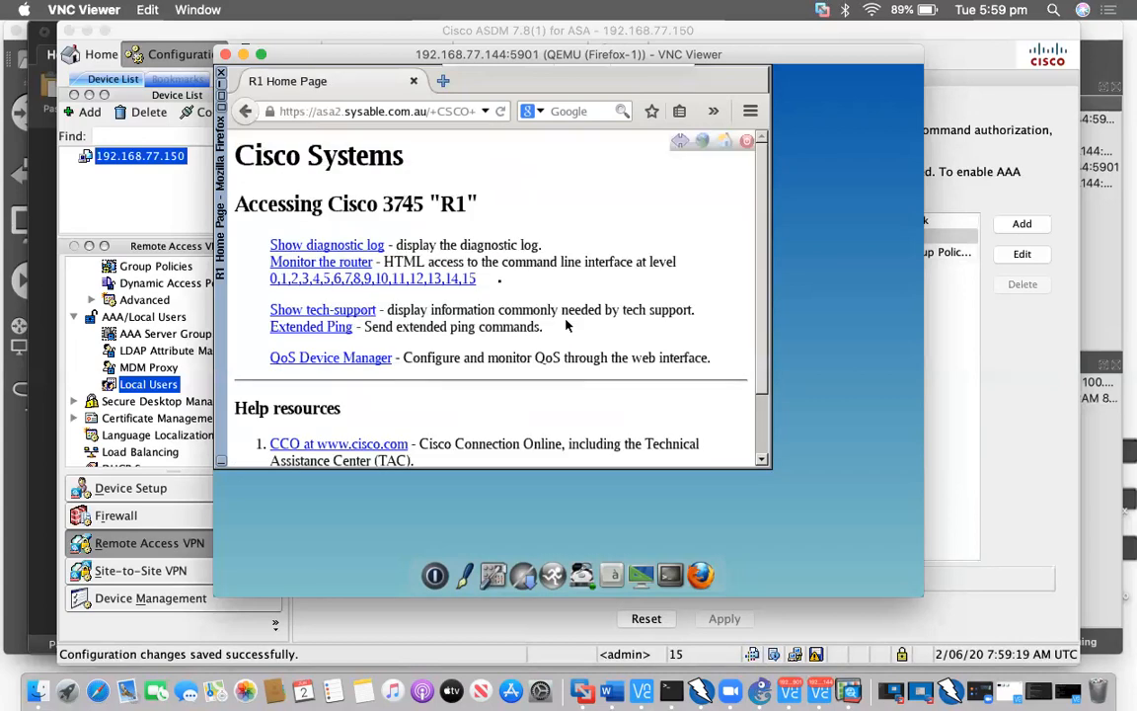
Go back to the portal, open the server2 bookmark and log into R1 again
click(444, 83)
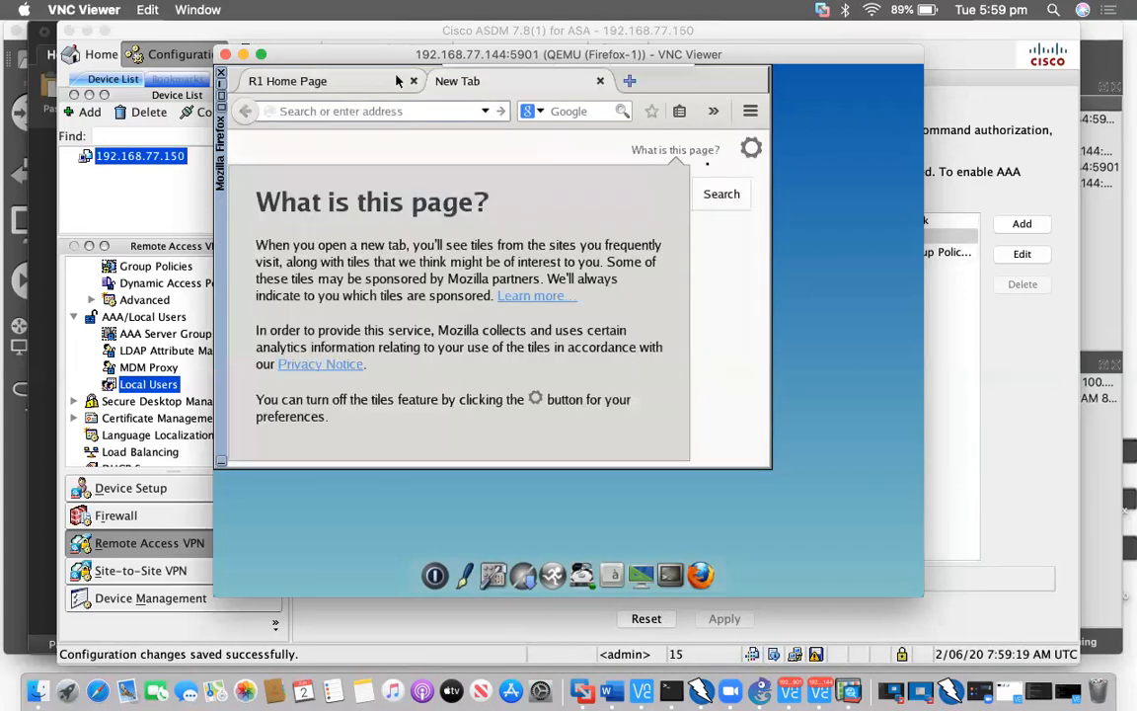
click(398, 81)
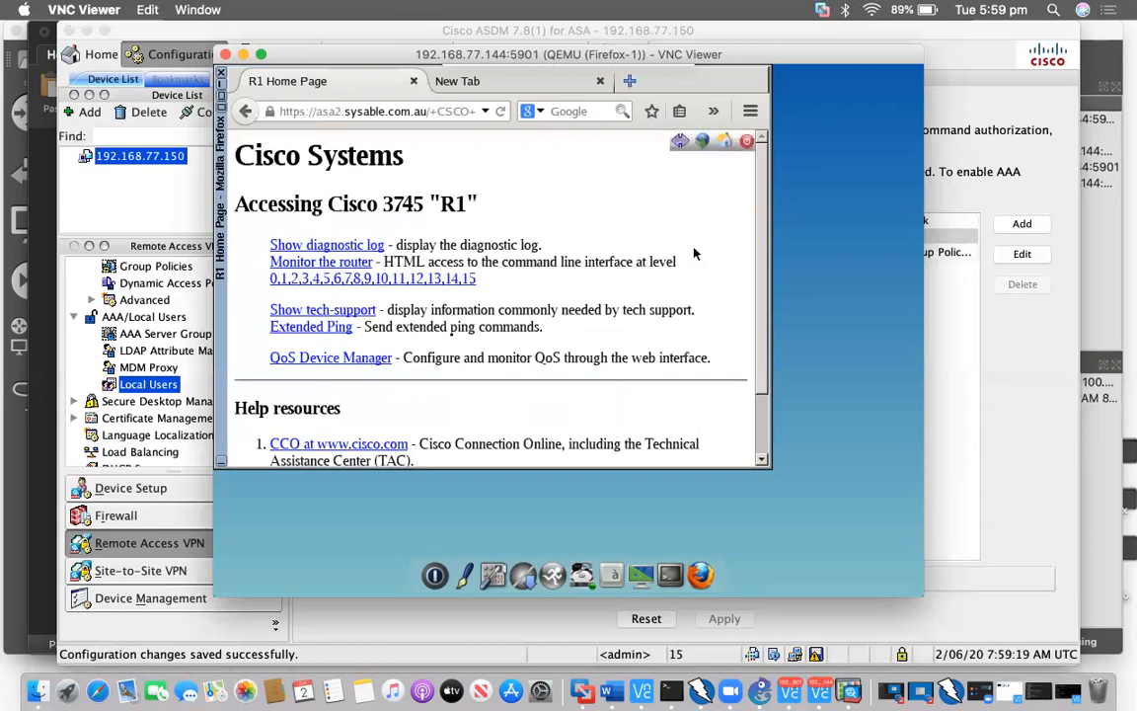
key(alt+Left)
click(463, 293)
text(cisco)
key(Tab)
text(cisco)
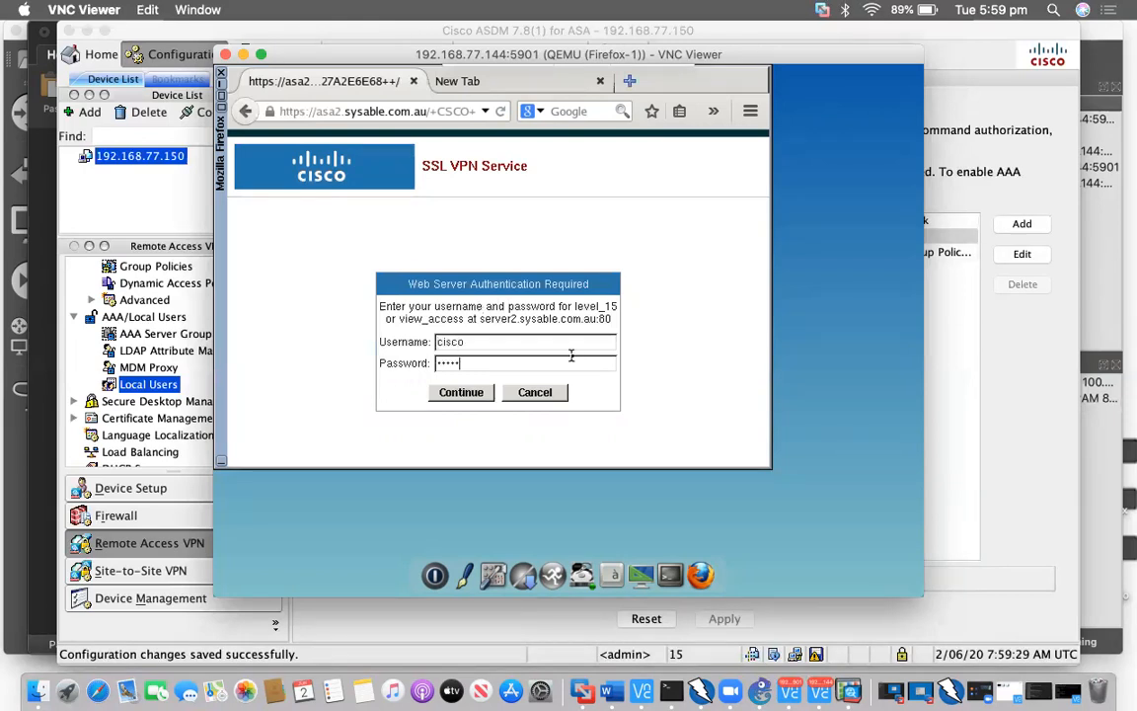
key(Return)
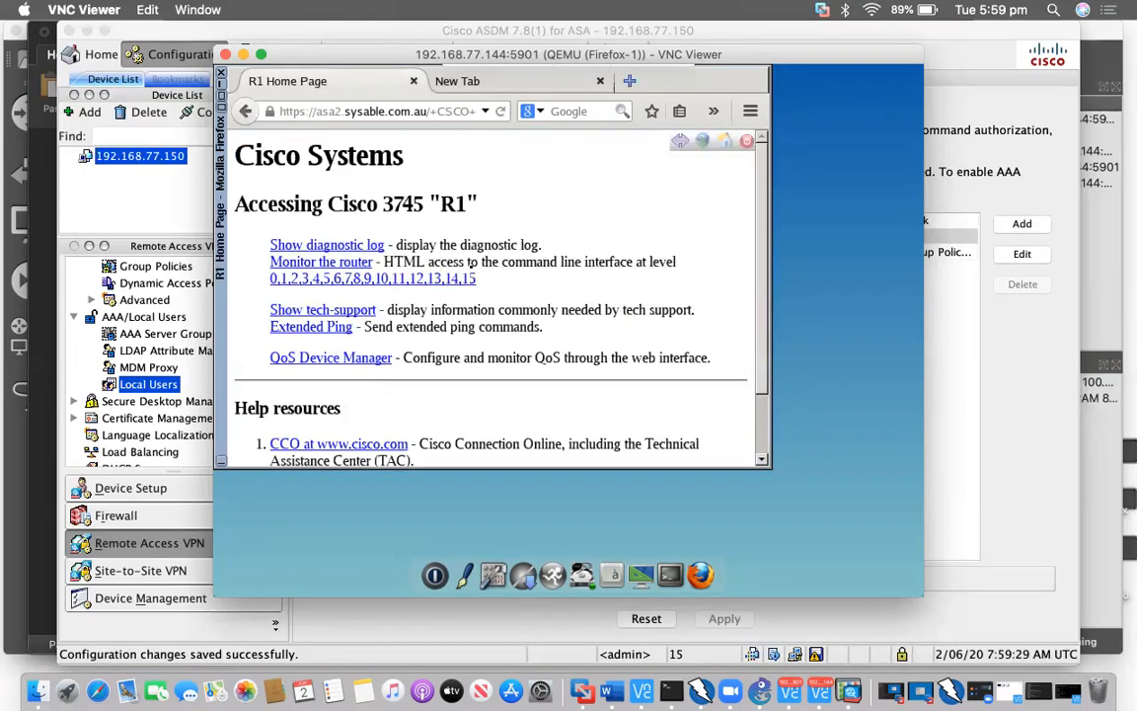
click(726, 145)
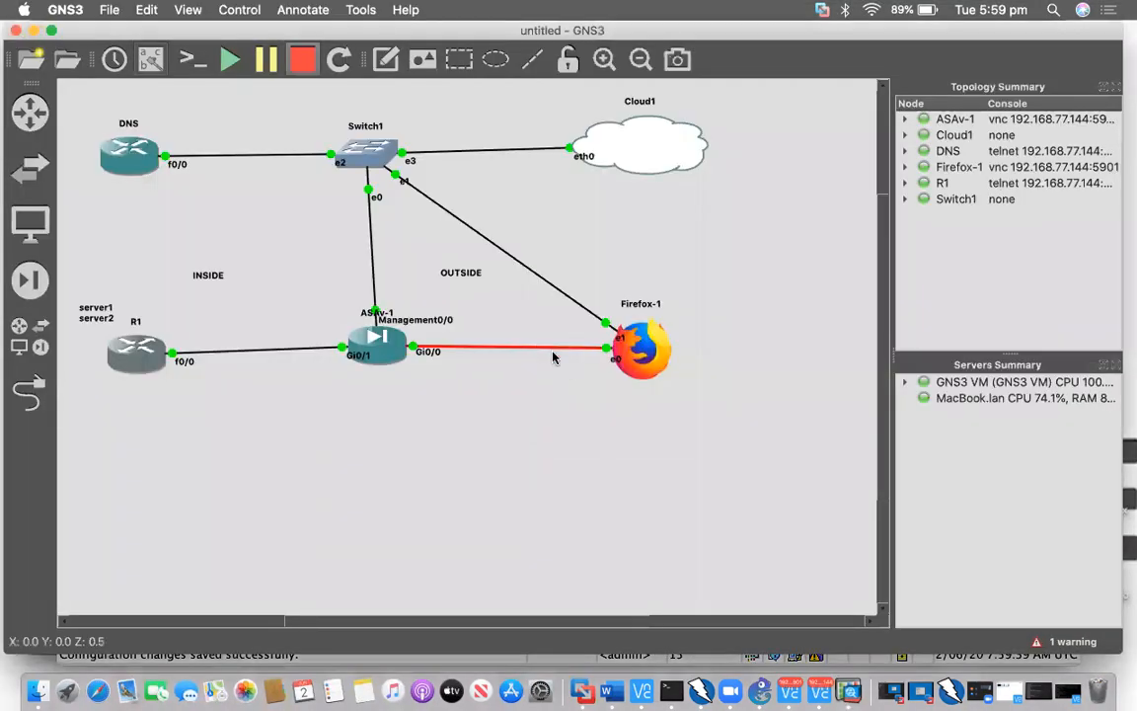
Start a Wireshark capture on the red Gi0/0 link between ASAv-1 and Firefox-1
right_click(553, 359)
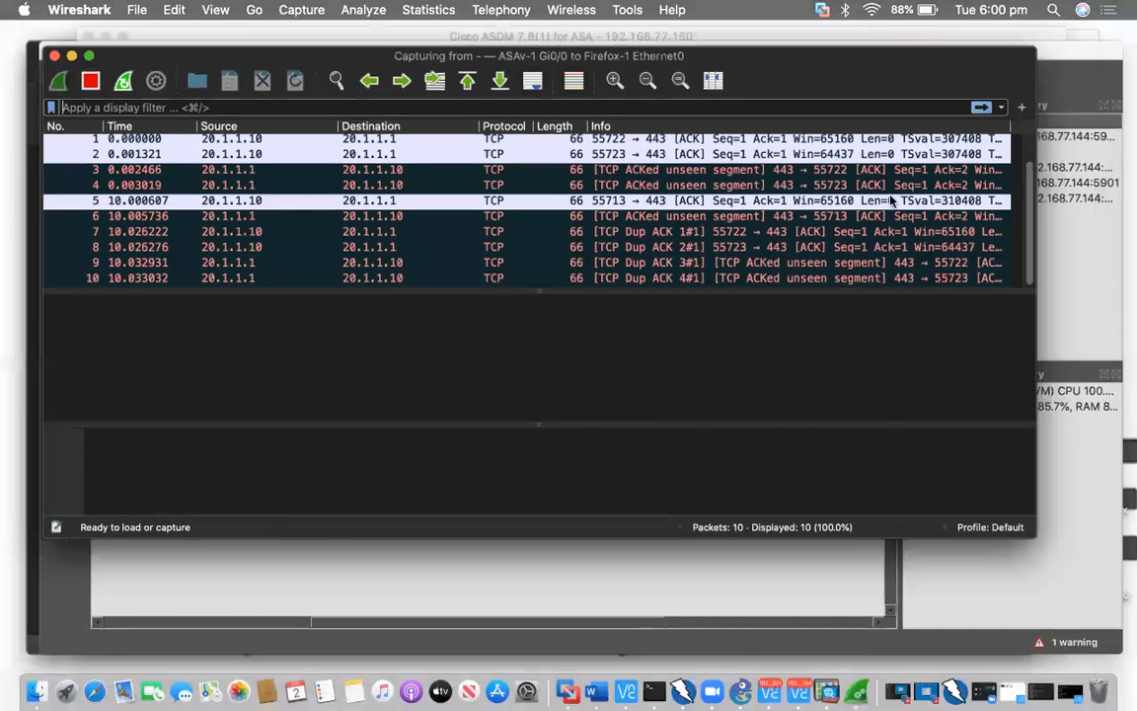
Log out of the SSL VPN portal and sign back in as the VPN user
key(ctrl+Up)
key(ctrl+Up)
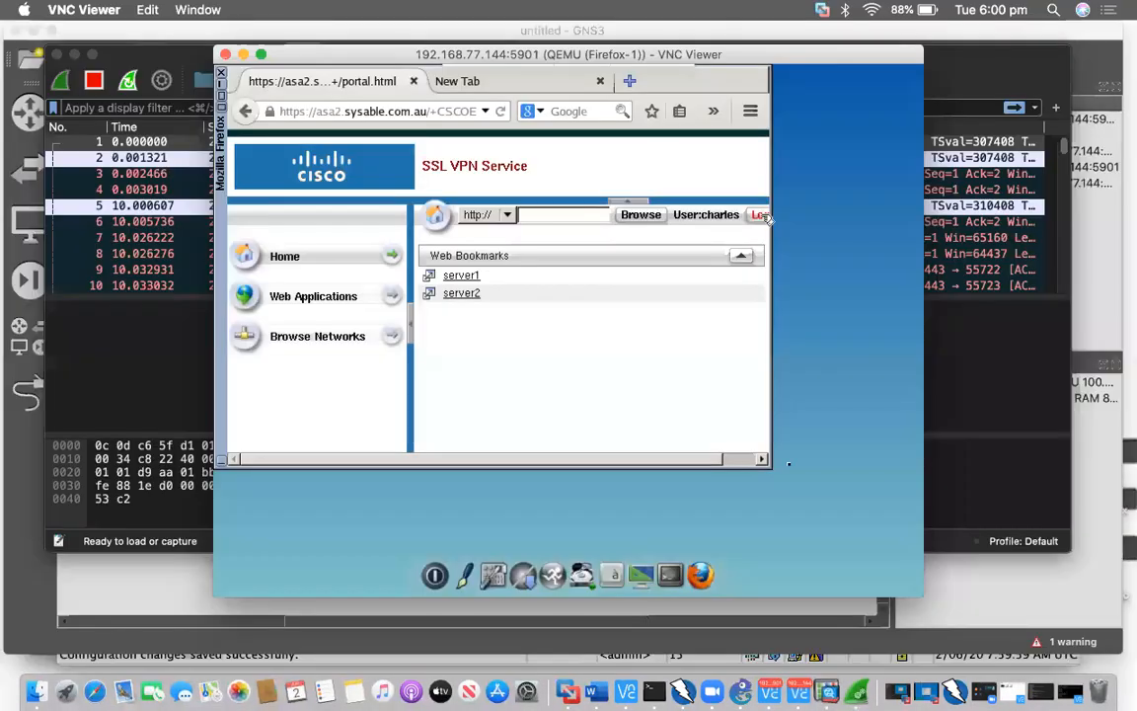
click(758, 216)
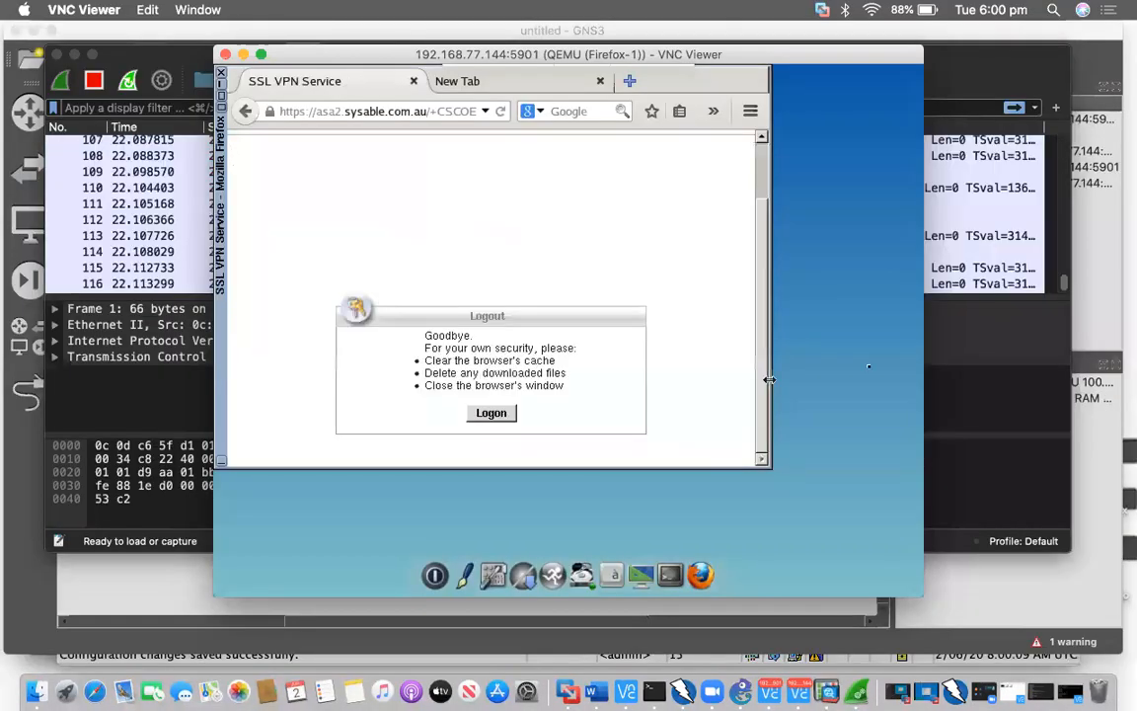
drag(772, 378, 905, 378)
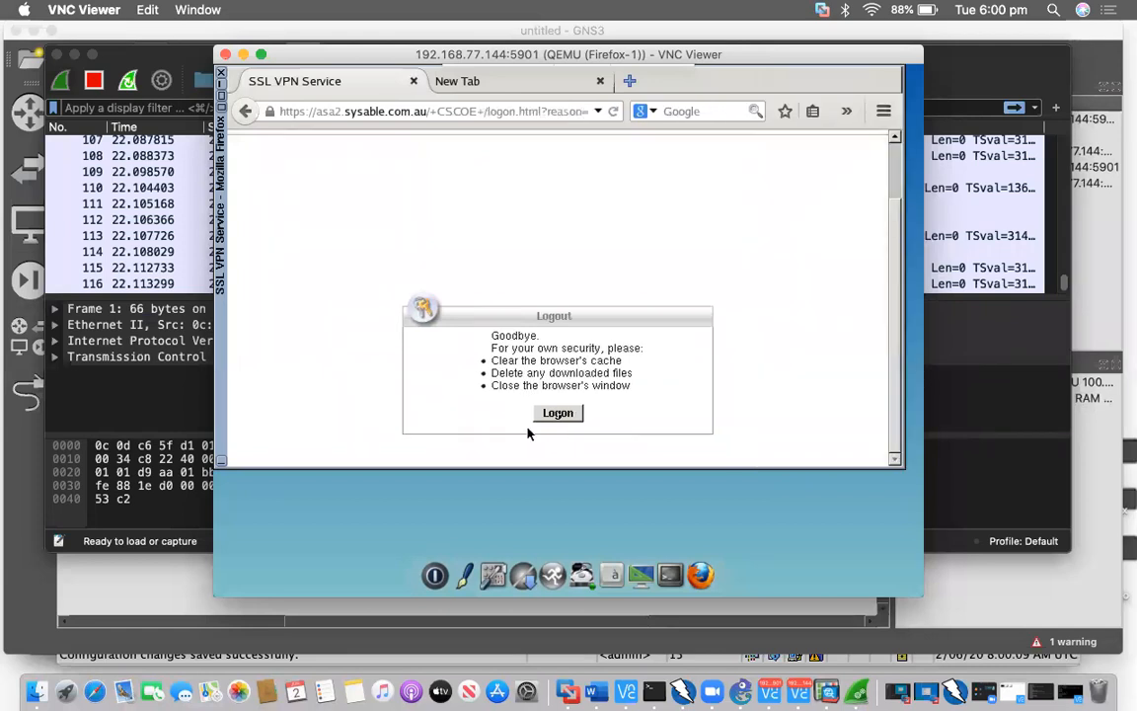
click(561, 413)
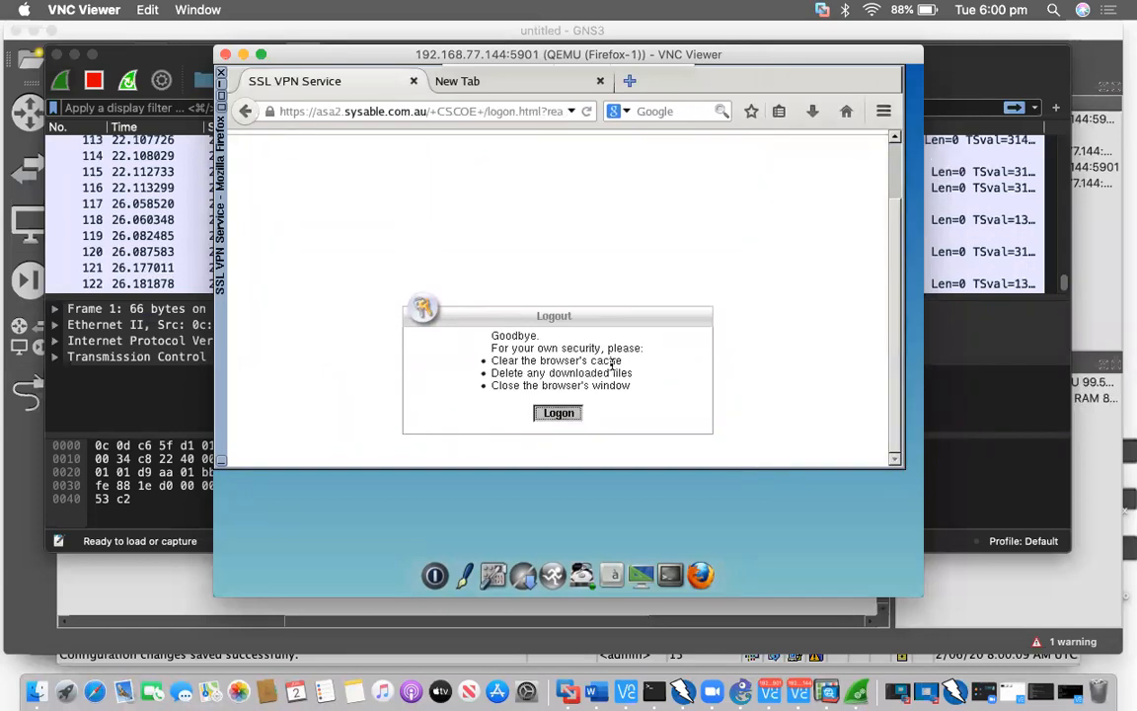
click(611, 365)
text(charles)
key(Tab)
text(cisco)
key(Return)
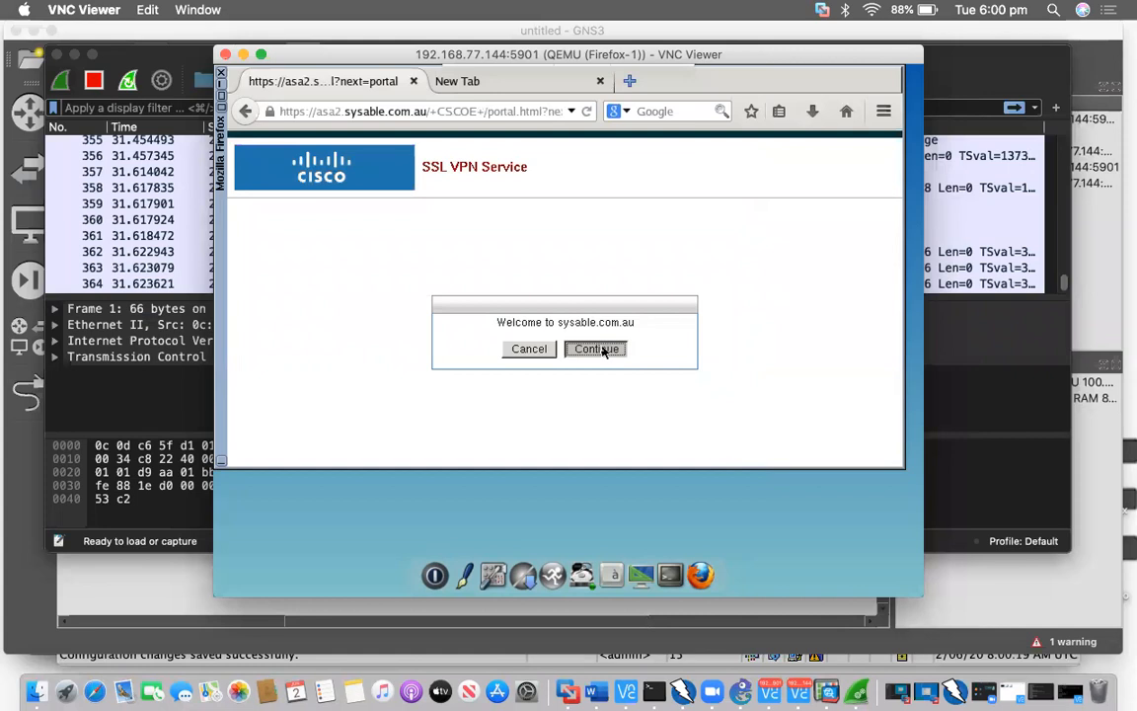
Open the server1 bookmark, log into R1, then view the captured packets in Wireshark
click(598, 350)
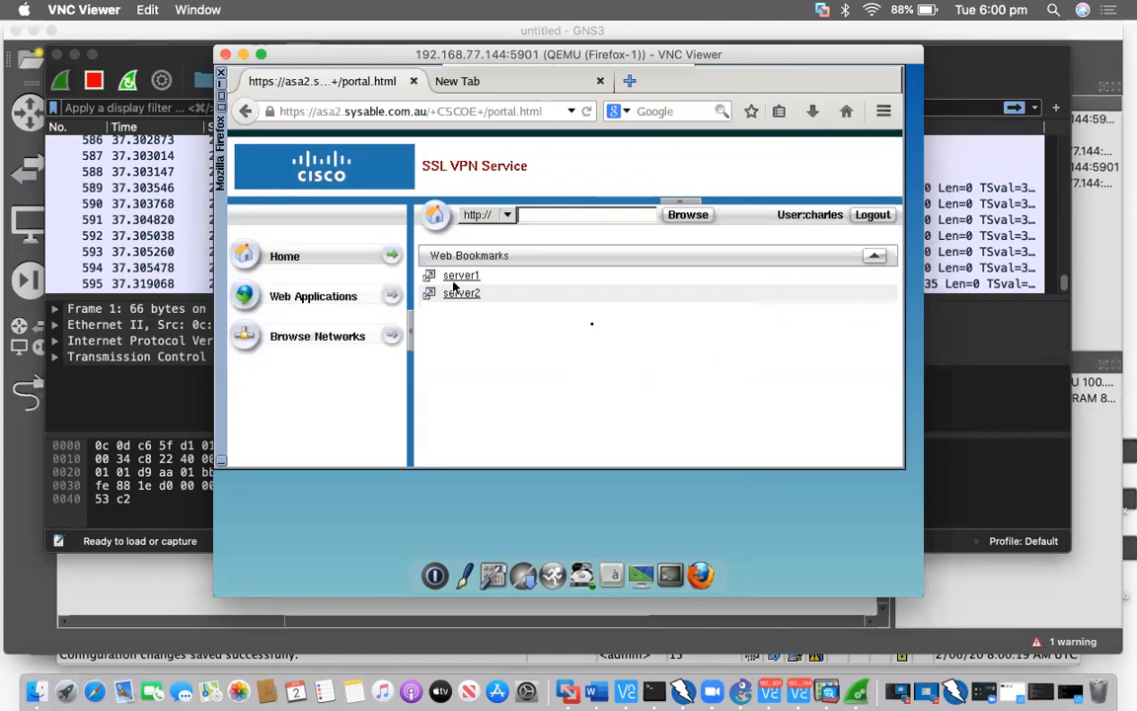
key(Return)
text(cisco)
key(Tab)
text(cisco)
key(Return)
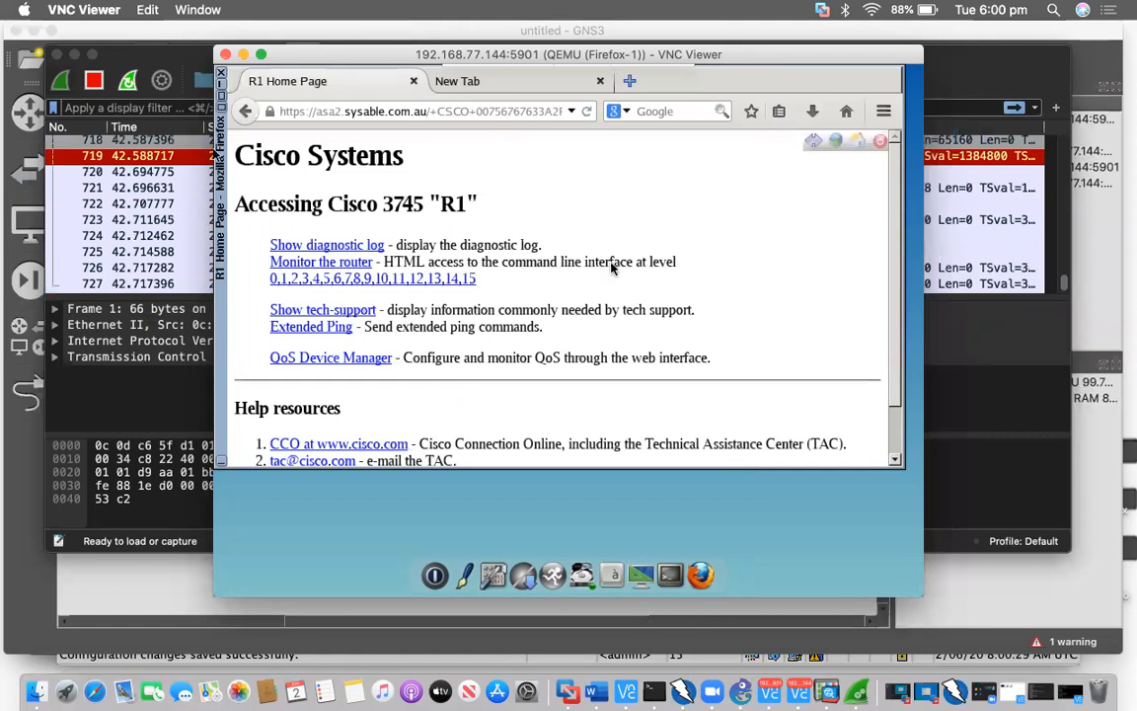
key(super+Tab)
click(612, 220)
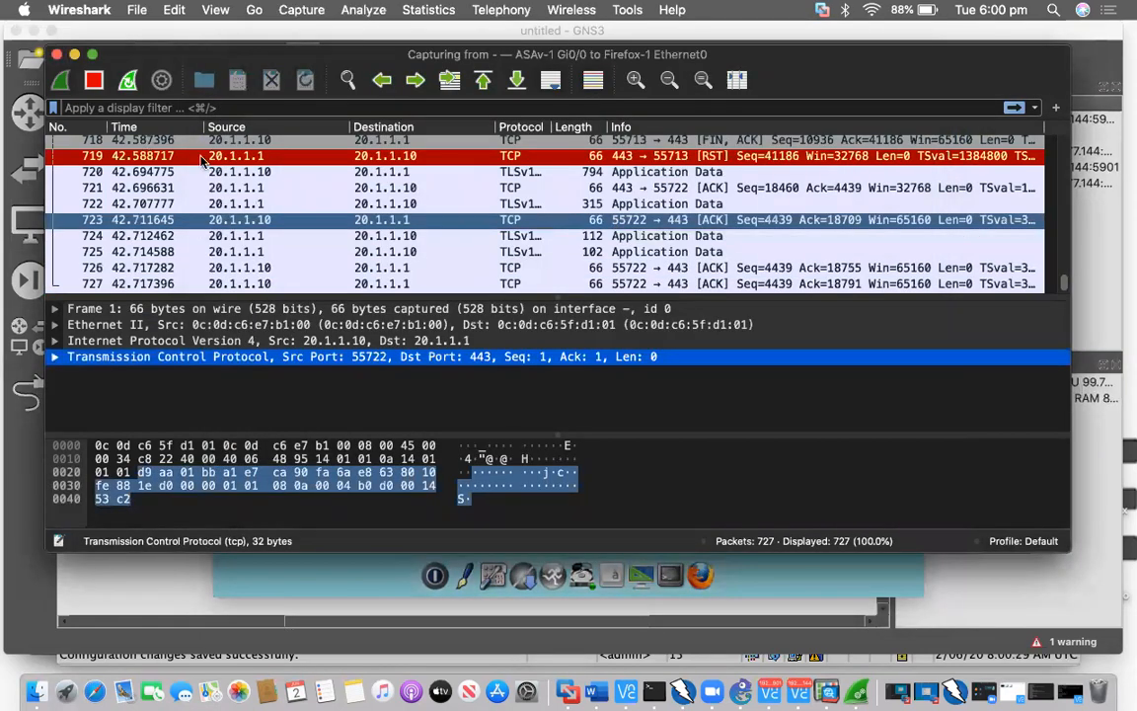
Stop the capture and compare packets 719, 723, 725, settling on Application Data packet 724
click(183, 155)
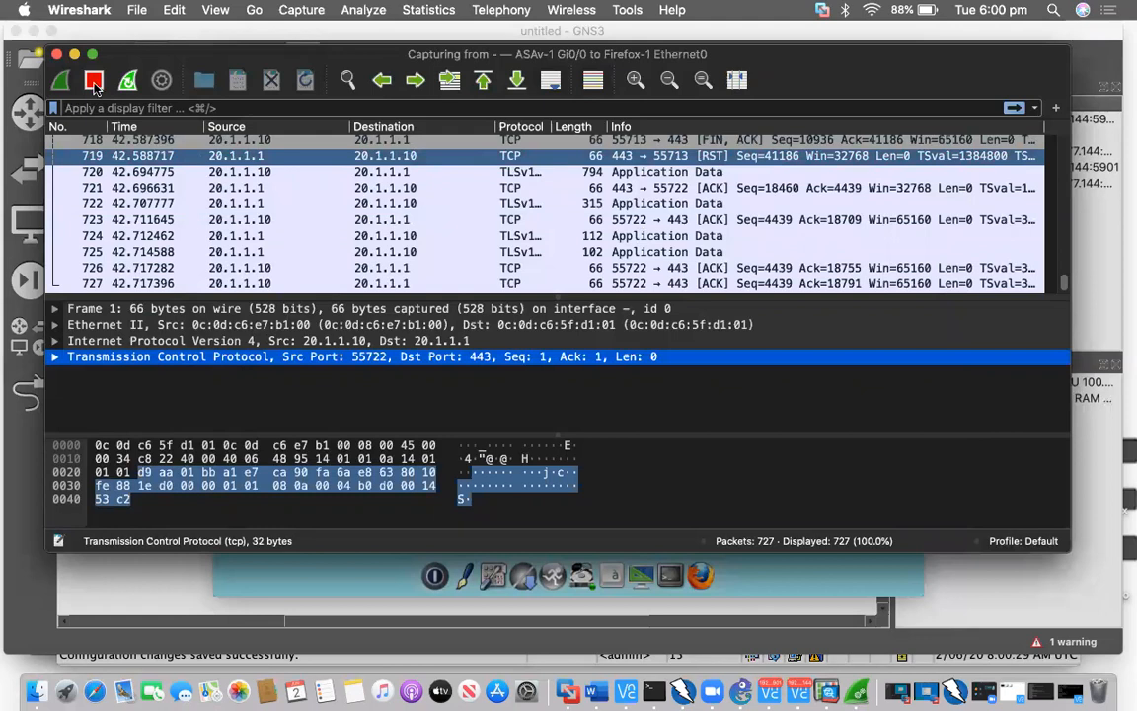
key(super+e)
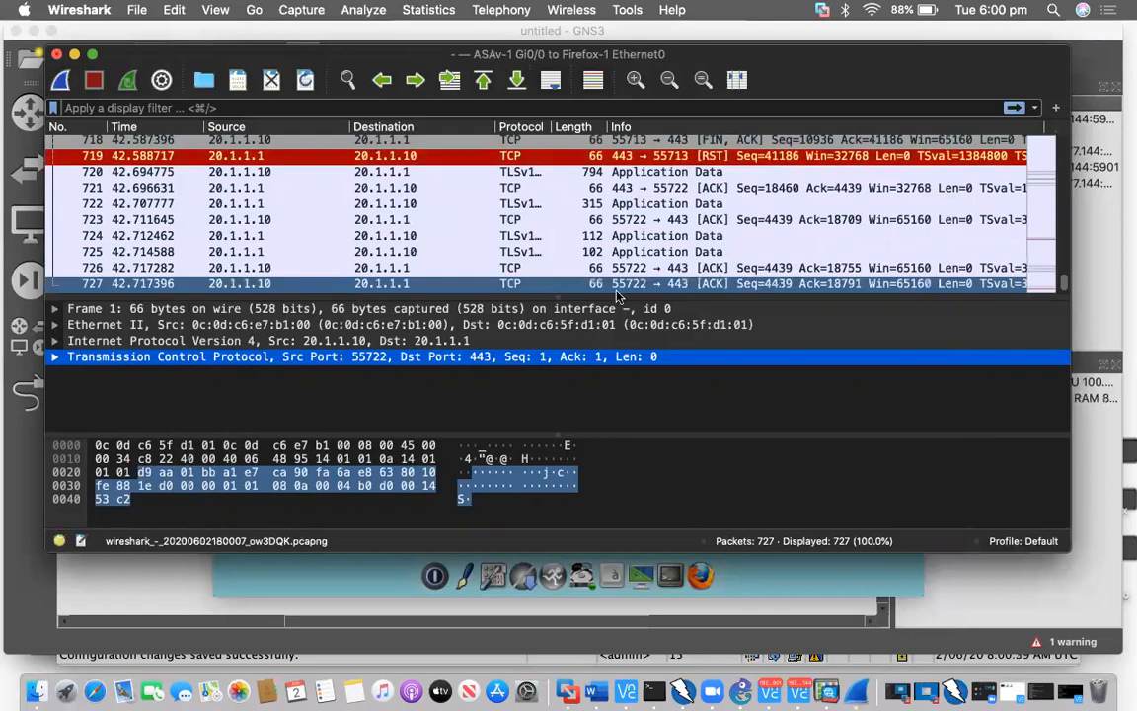
click(526, 235)
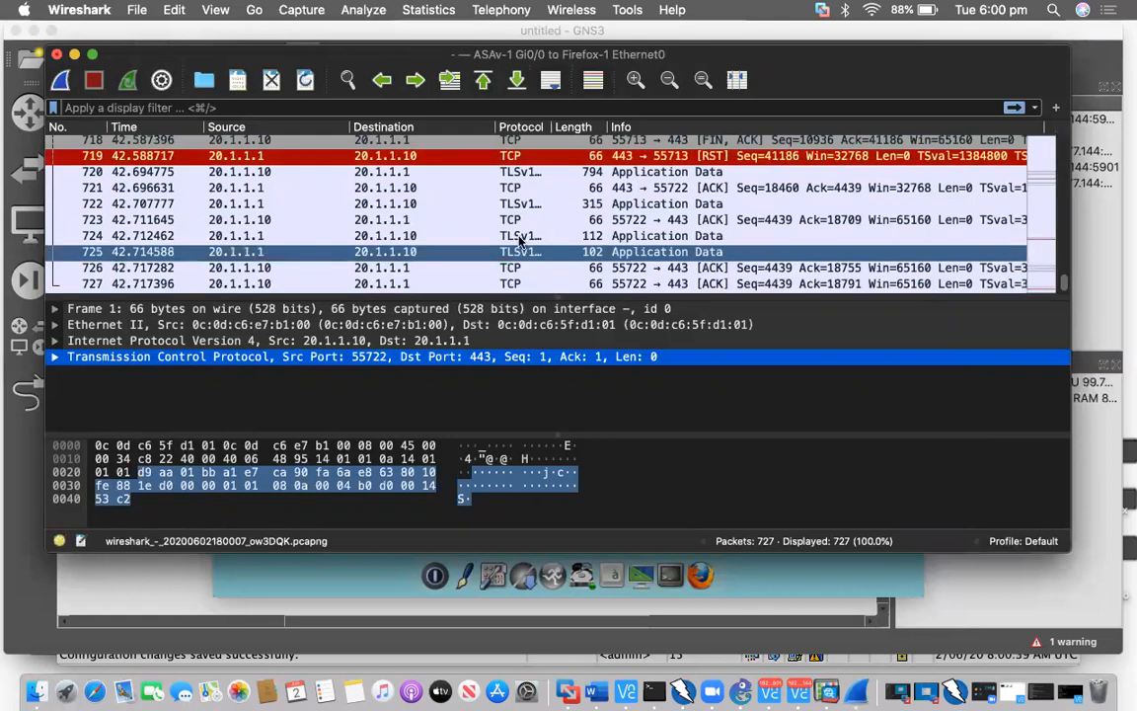
click(544, 220)
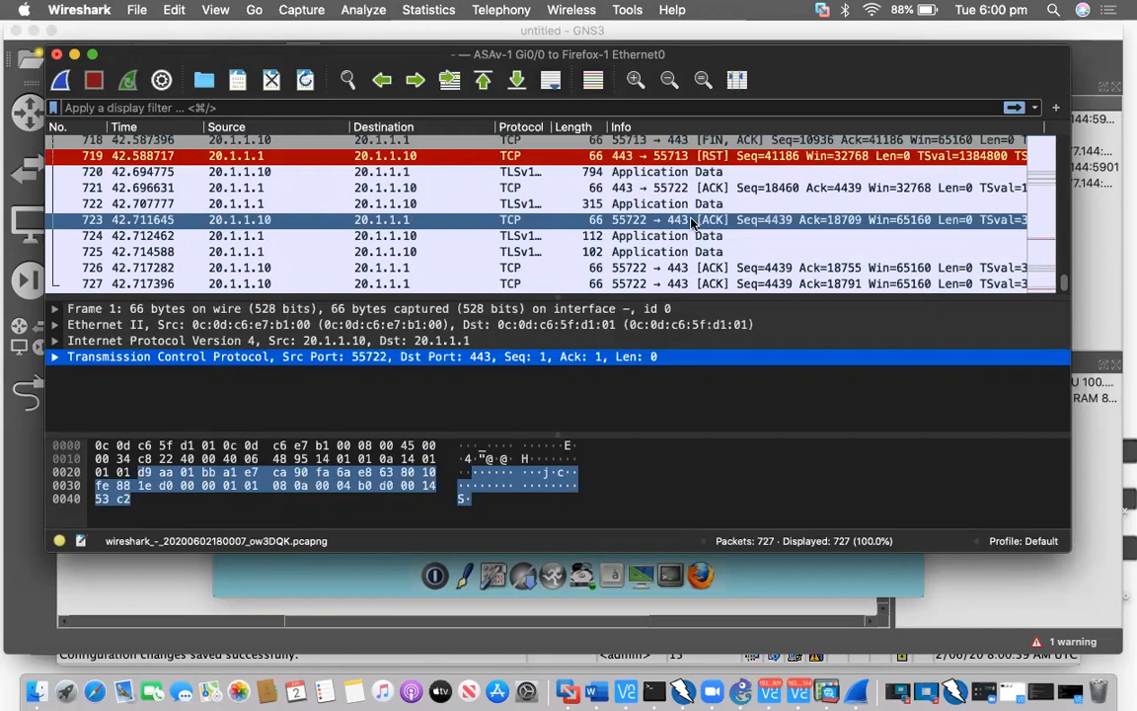
click(535, 249)
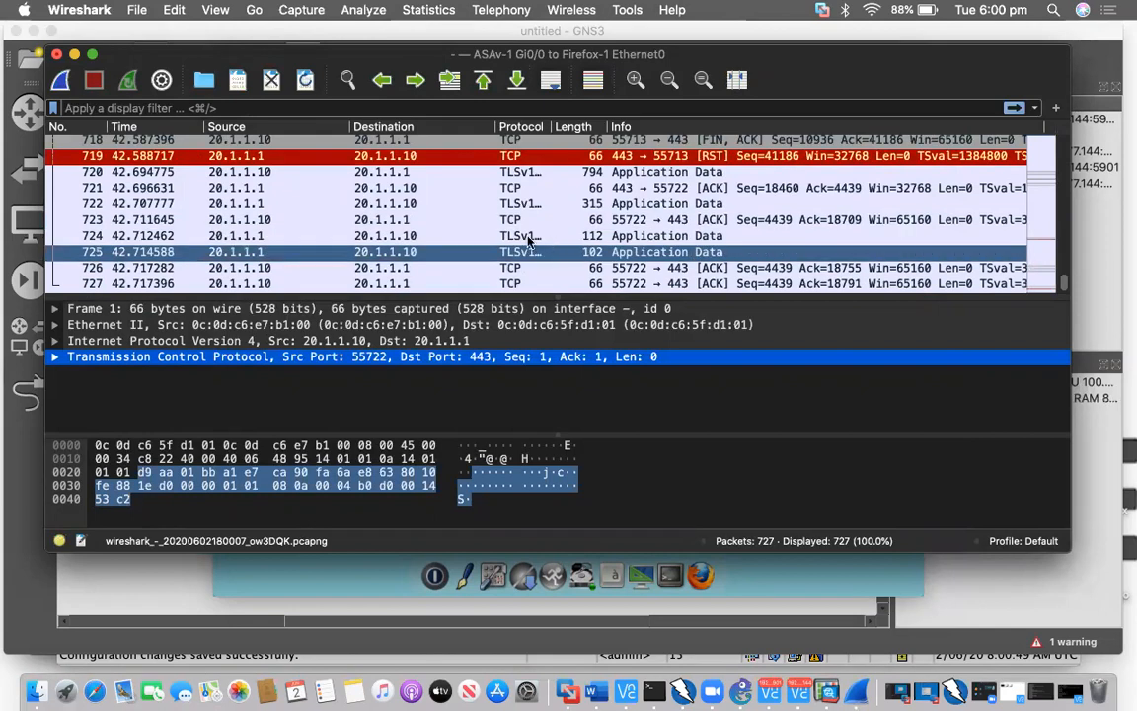
click(526, 237)
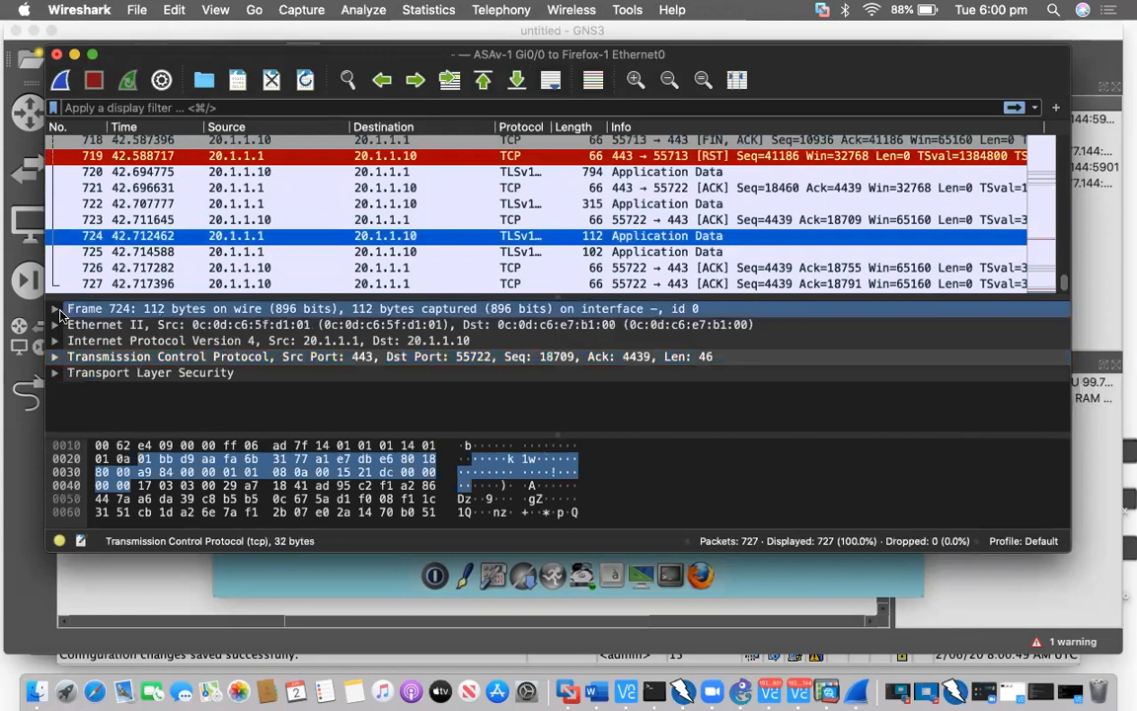
Expand Frame 724 and review its encapsulation type, arrival time and epoch time
click(56, 309)
click(112, 341)
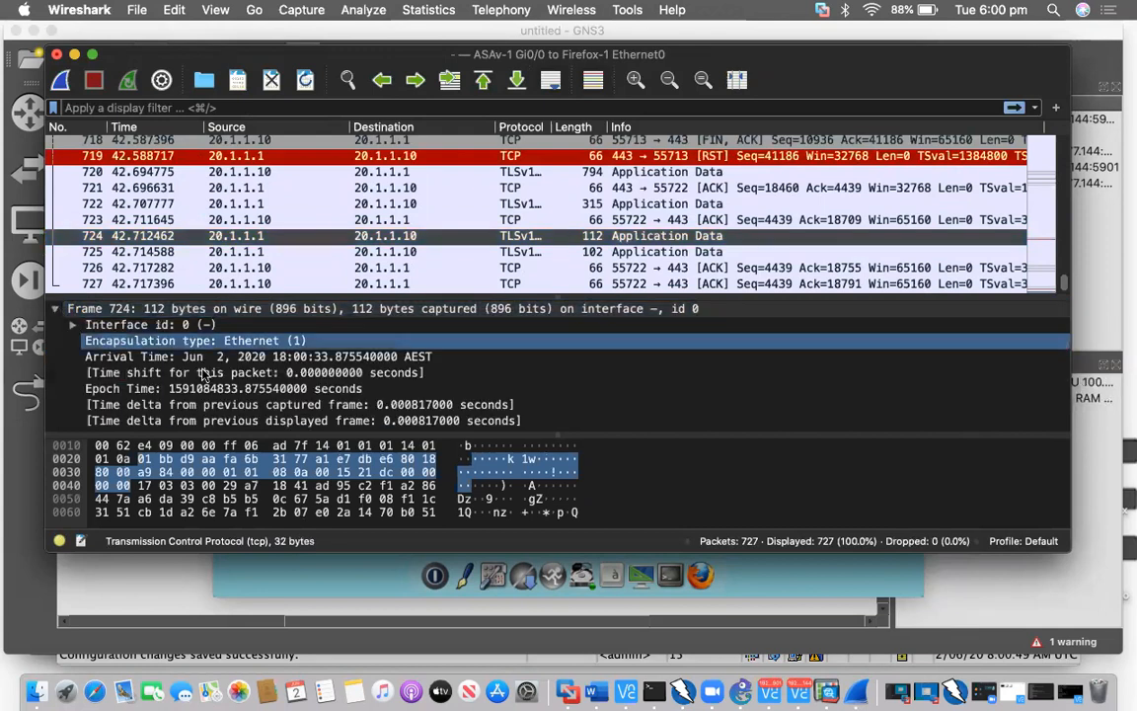
click(204, 373)
scroll(204, 373, down, 1)
click(204, 373)
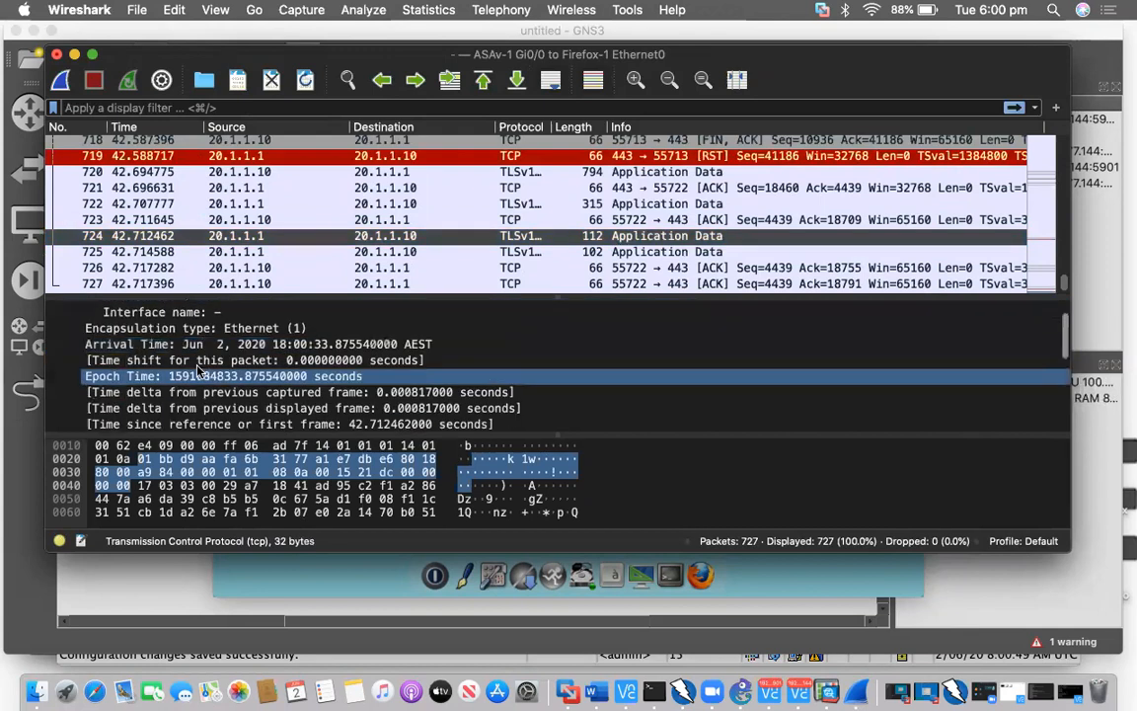
click(152, 334)
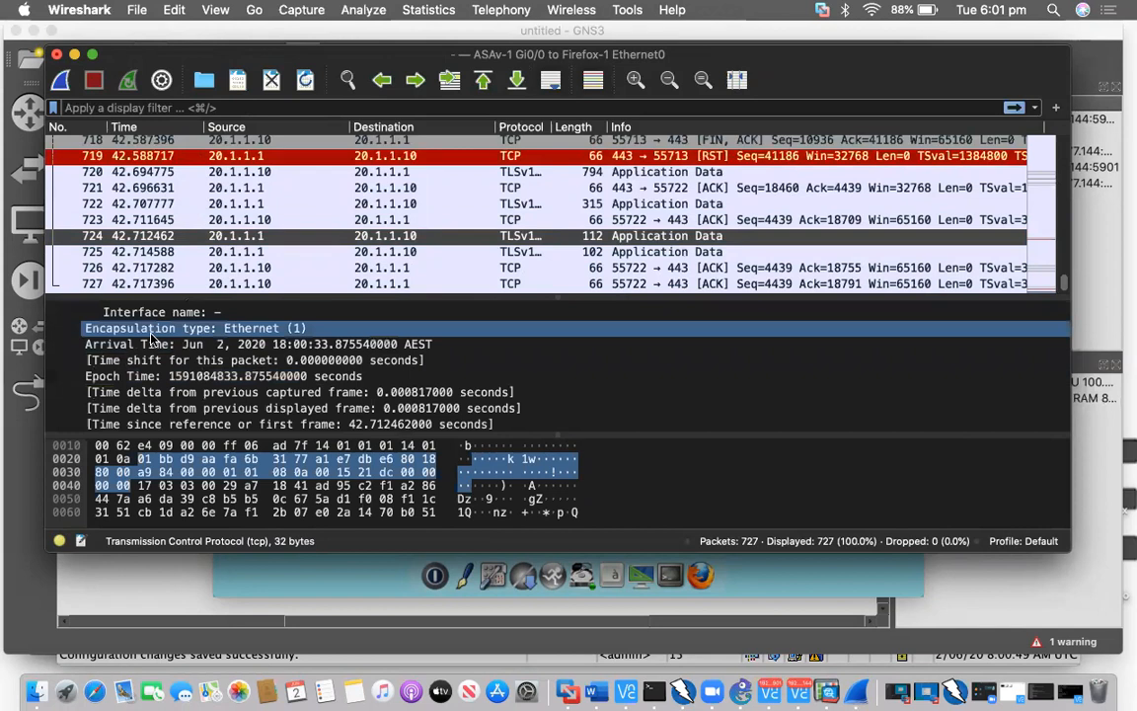
click(297, 329)
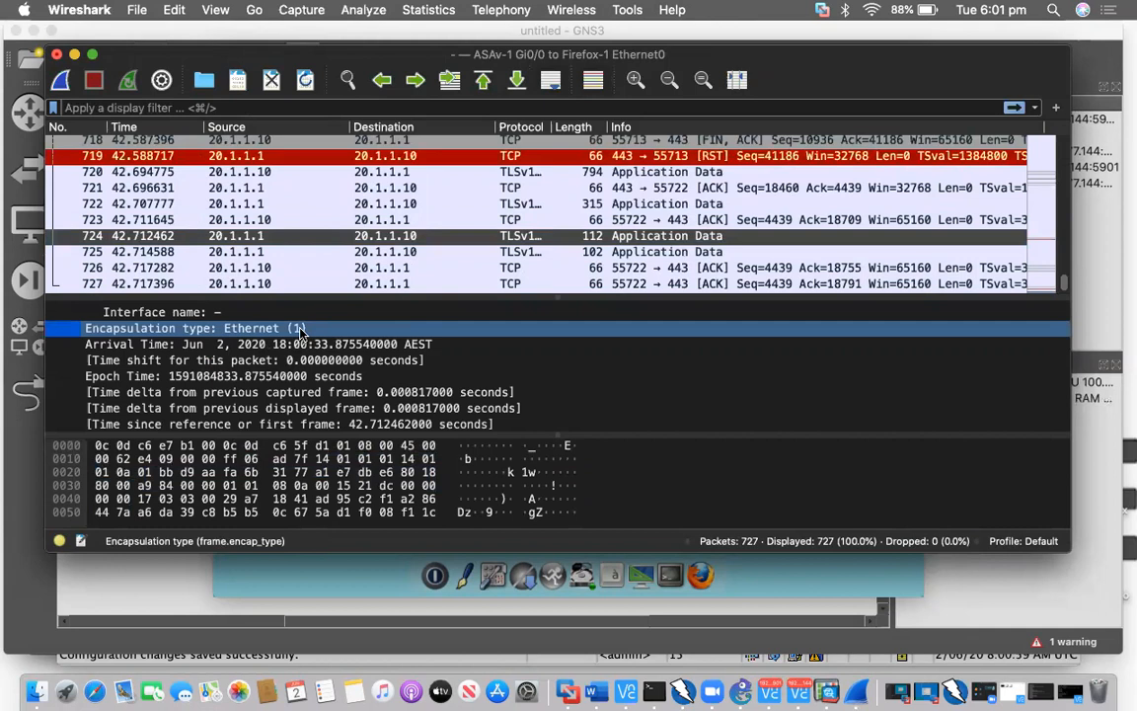
scroll(302, 333, down, 2)
scroll(301, 333, down, 2)
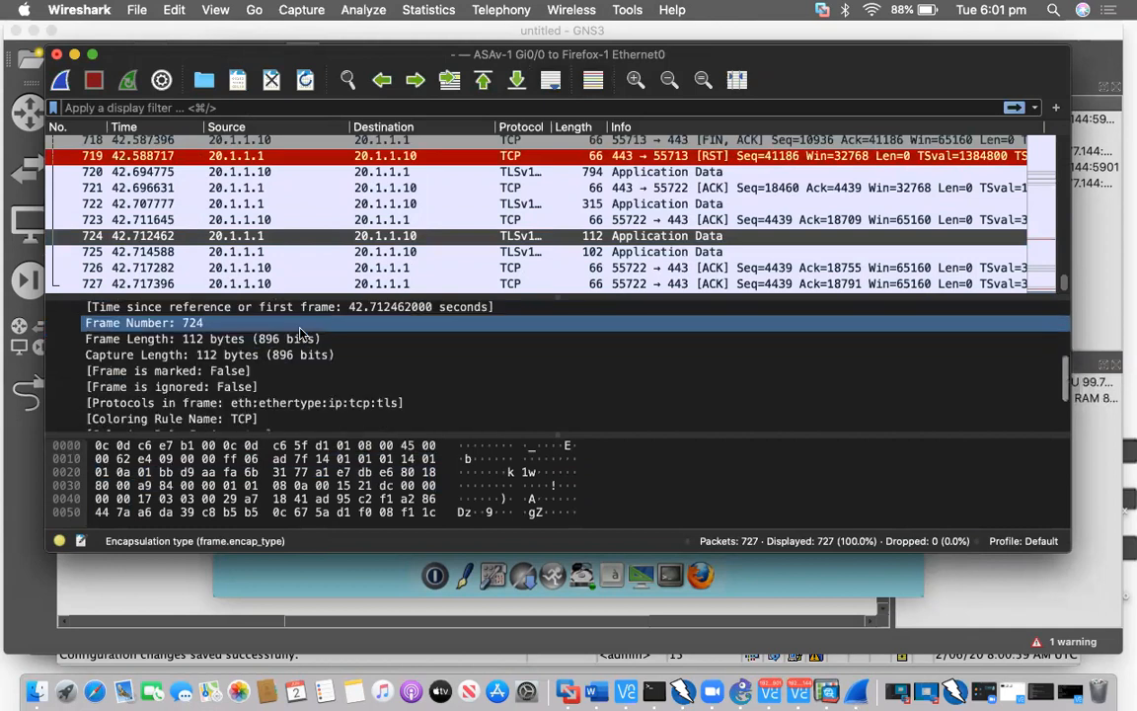
scroll(301, 333, down, 3)
Expand Ethernet II and review packet 724's destination and source MAC addresses
click(56, 375)
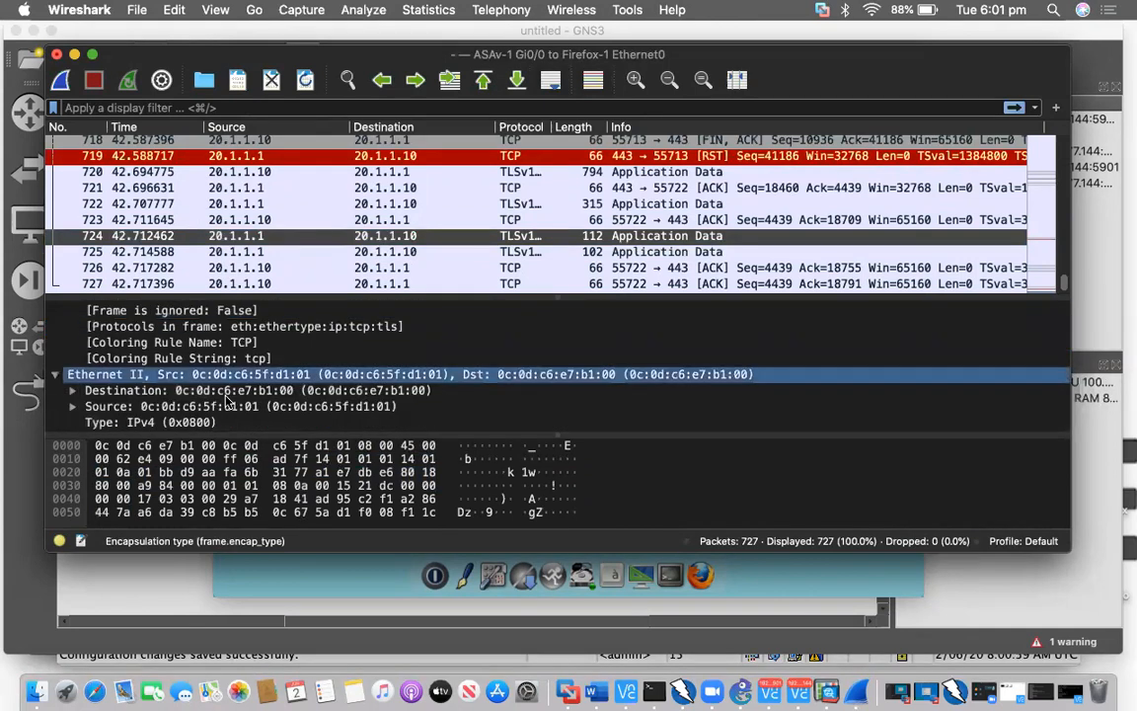
scroll(227, 400, down, 2)
double_click(297, 342)
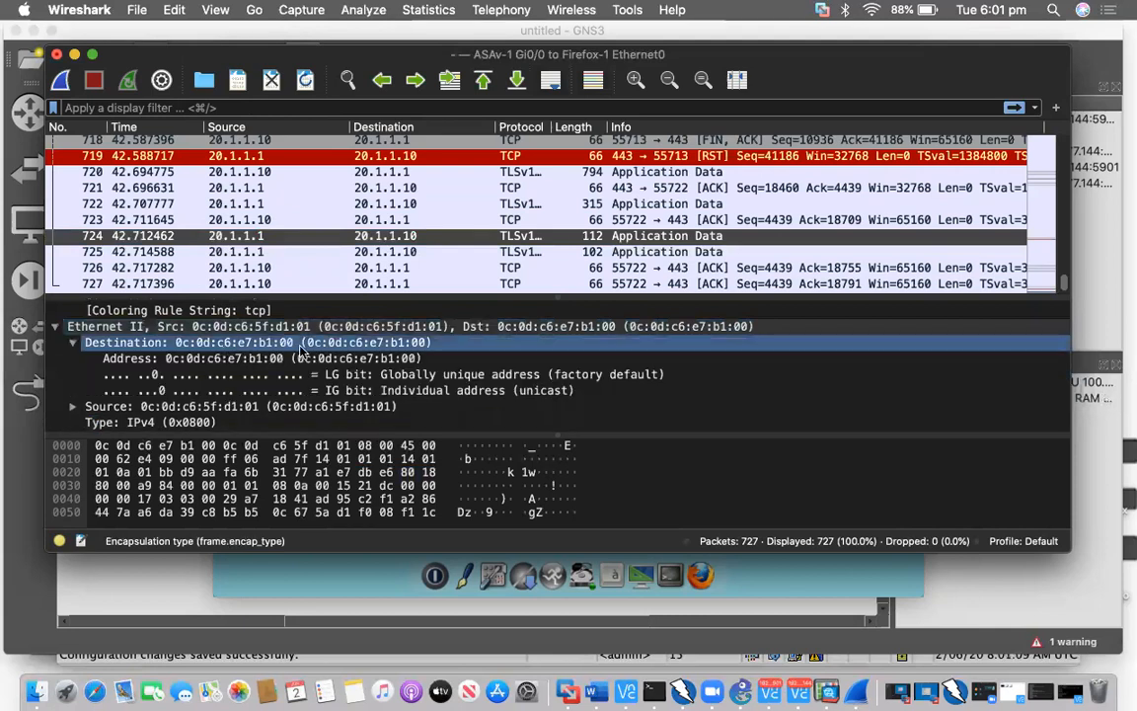
scroll(263, 348, down, 1)
click(262, 347)
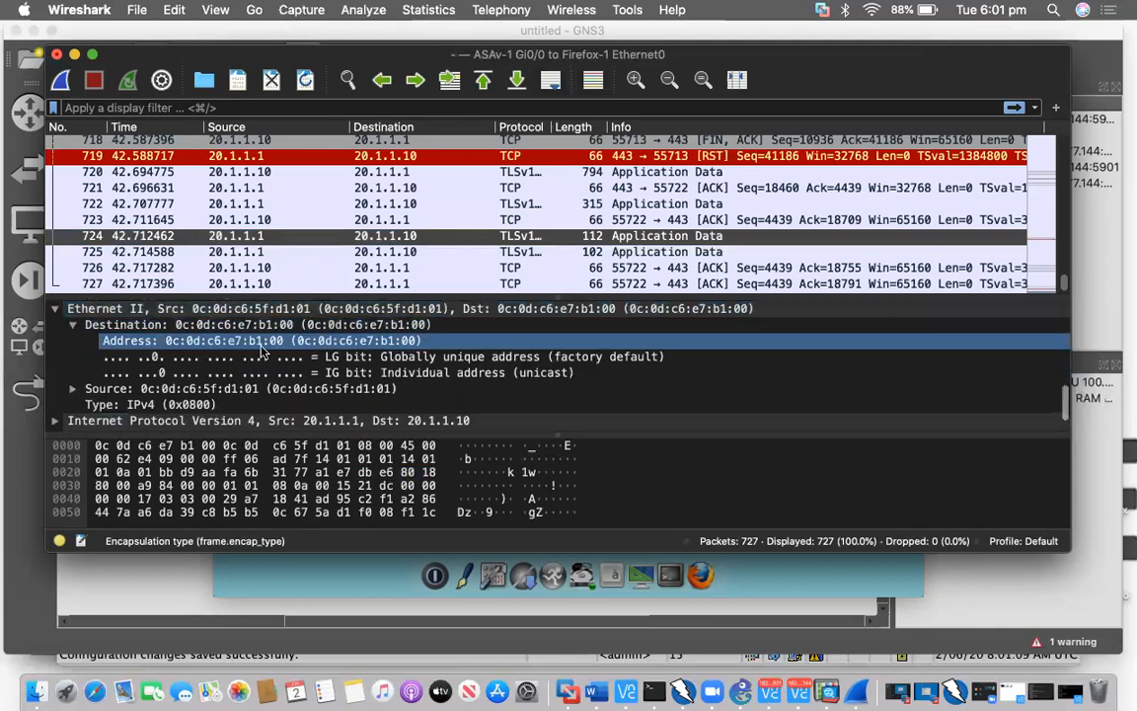
scroll(262, 349, down, 2)
click(262, 349)
double_click(199, 359)
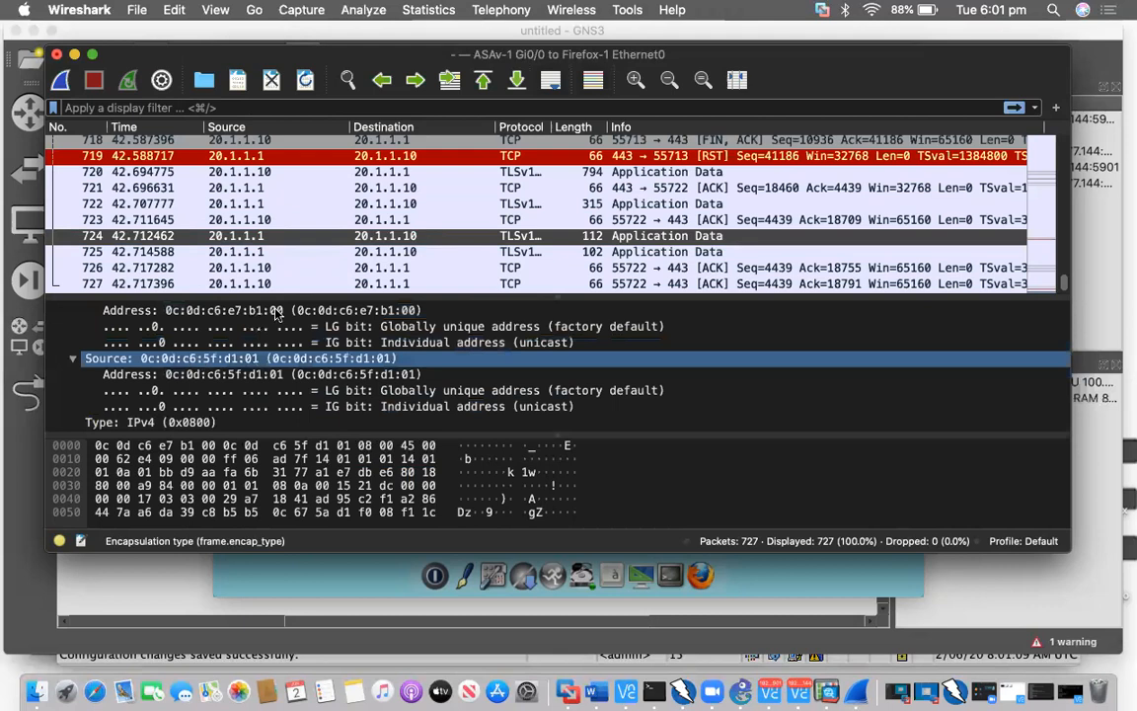
scroll(296, 318, down, 3)
click(320, 323)
Expand the IPv4 header and review version, Differentiated Services and total length 98
click(55, 391)
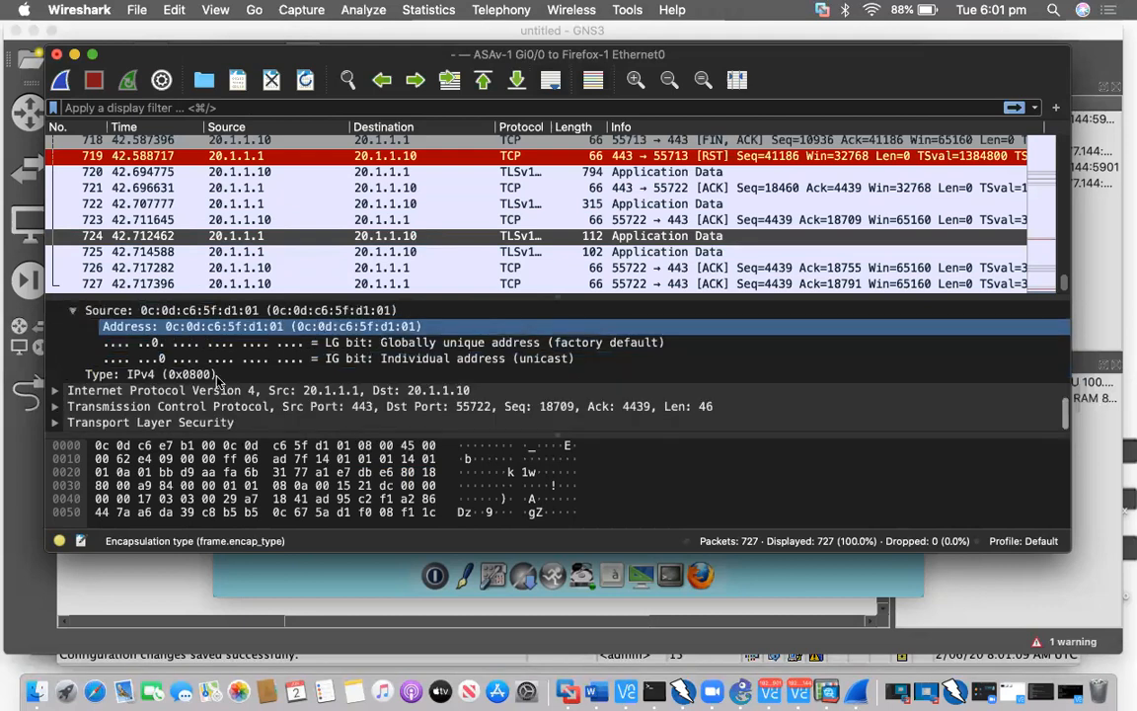
click(216, 379)
scroll(219, 375, down, 4)
click(219, 377)
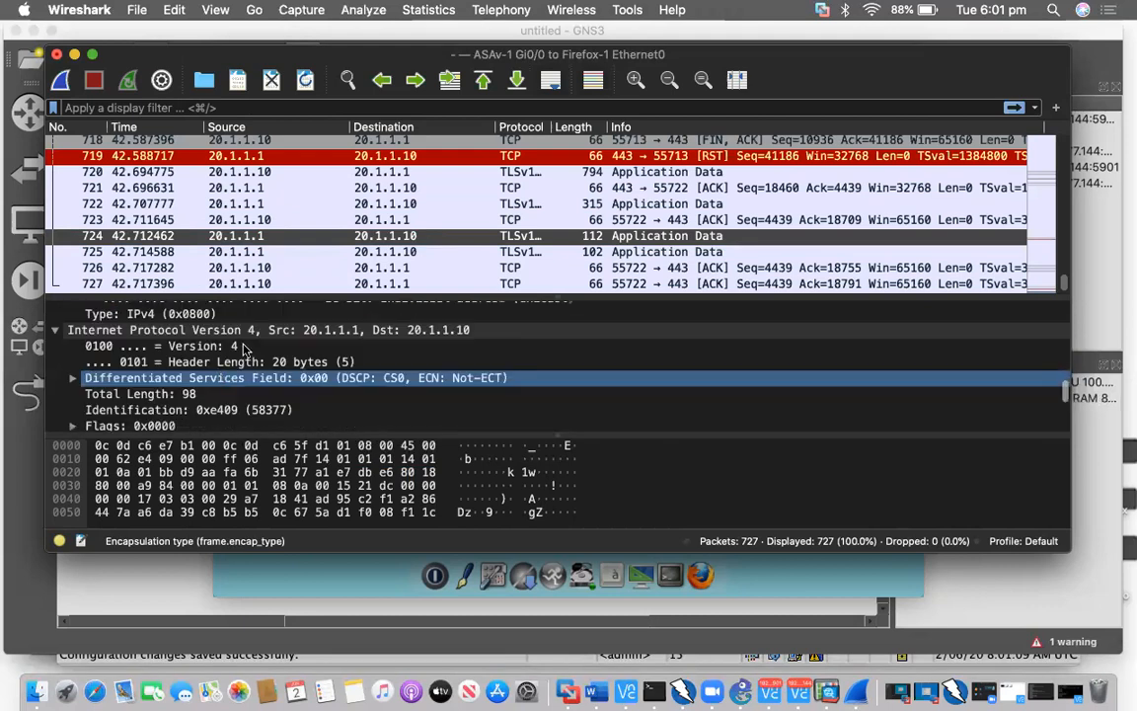
click(246, 348)
scroll(246, 350, down, 3)
click(227, 337)
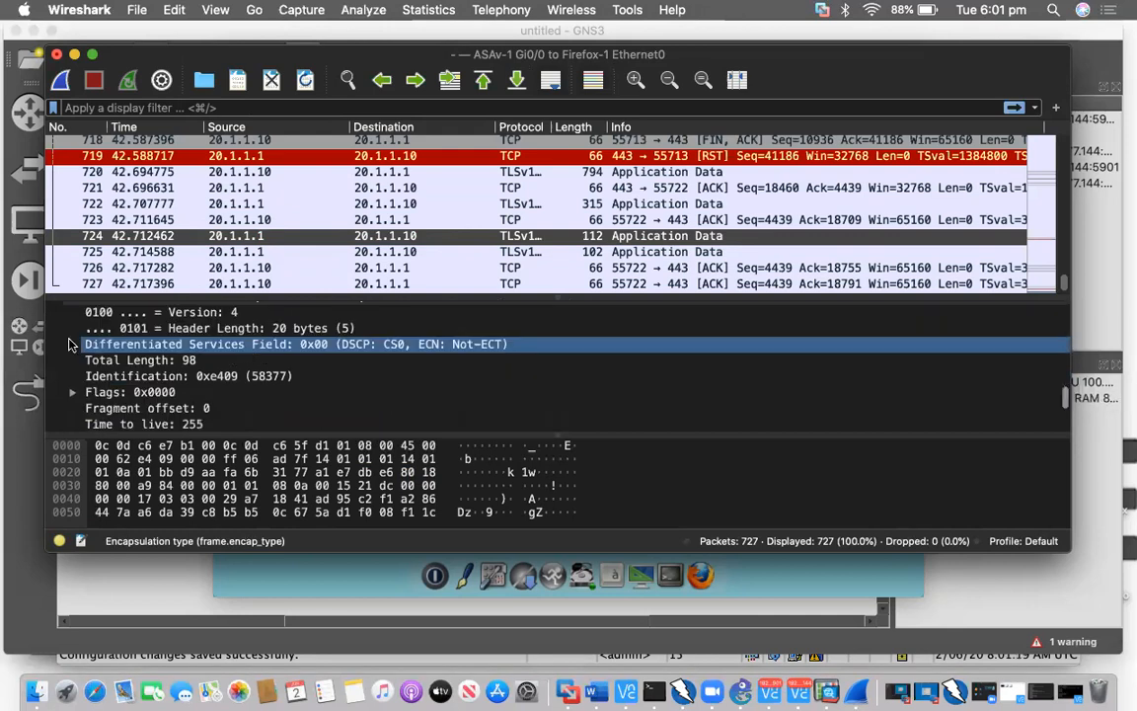
click(232, 352)
click(74, 337)
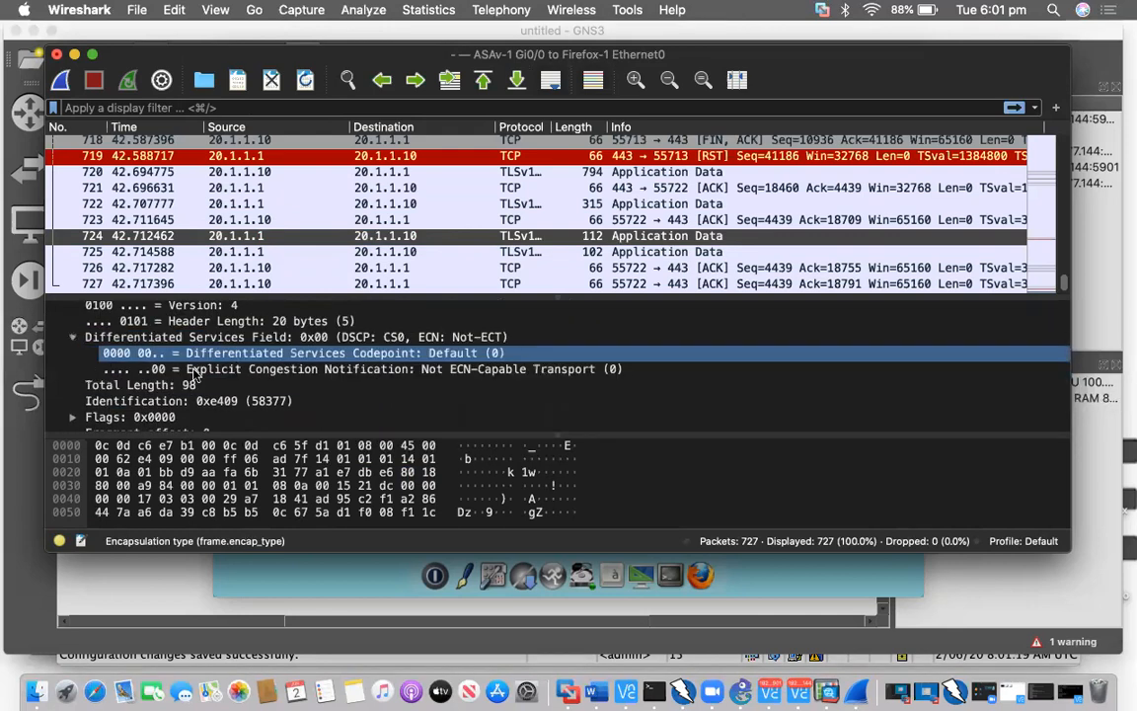
Review the IP flags, TTL 255, and addresses 20.1.1.1 to 20.1.1.10
double_click(194, 415)
scroll(194, 373, down, 3)
click(194, 368)
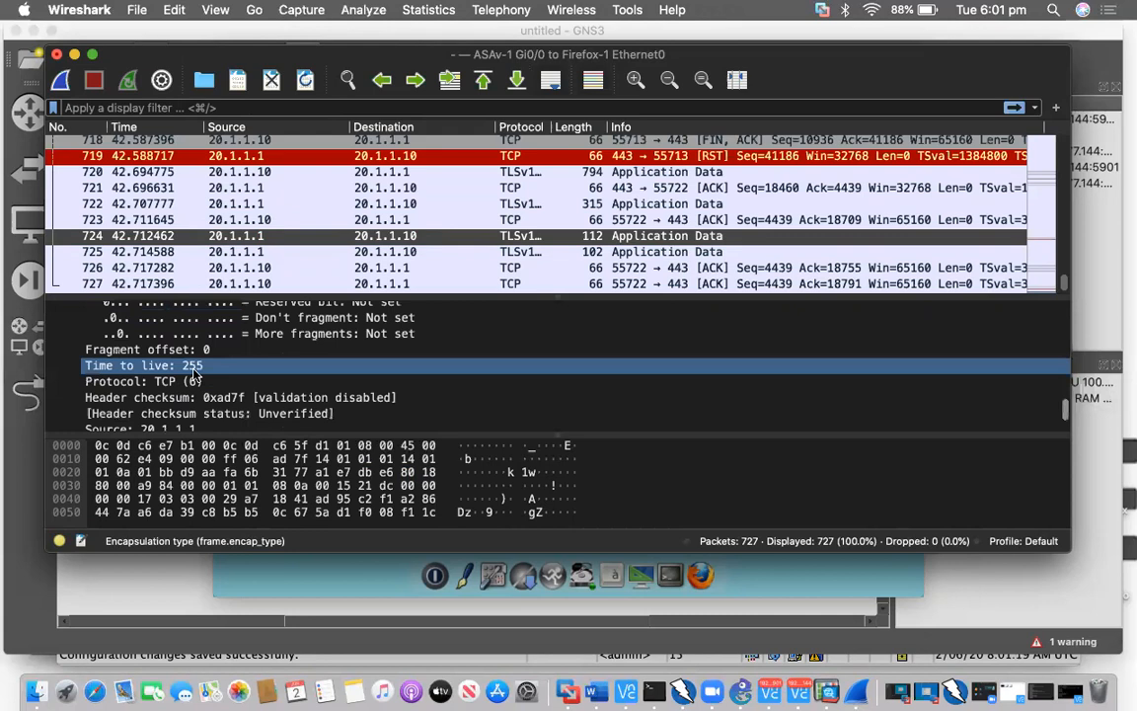
scroll(195, 375, down, 3)
click(195, 375)
key(Down)
key(Down)
key(Right)
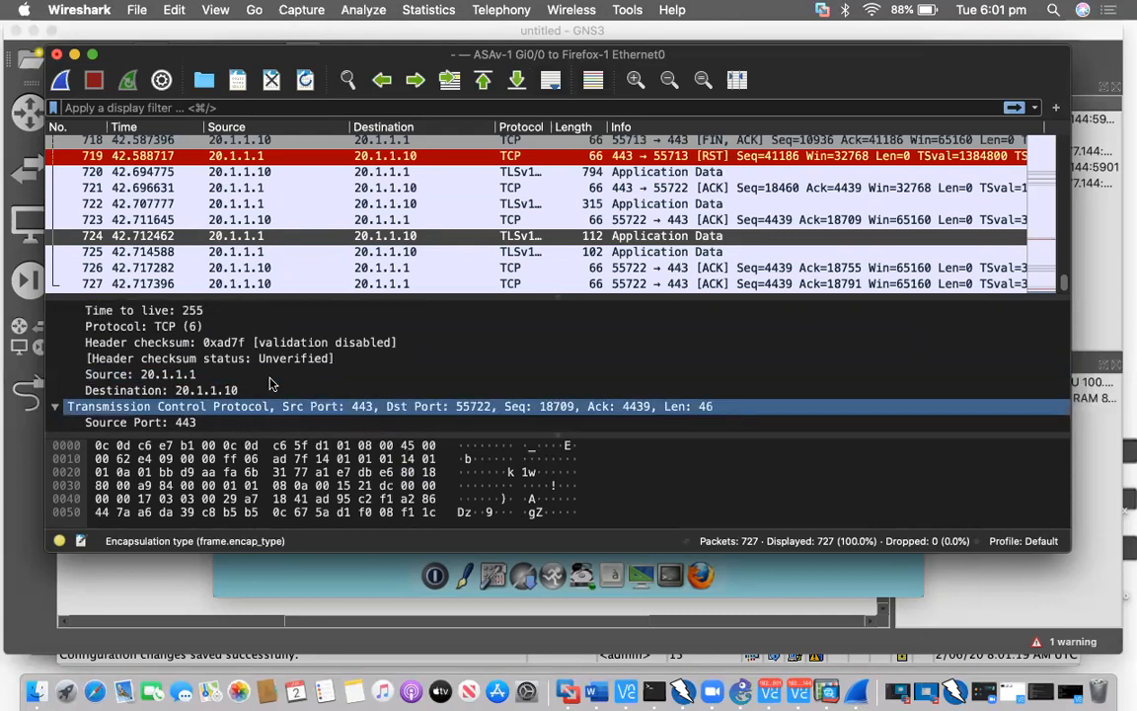
click(158, 374)
scroll(192, 380, down, 1)
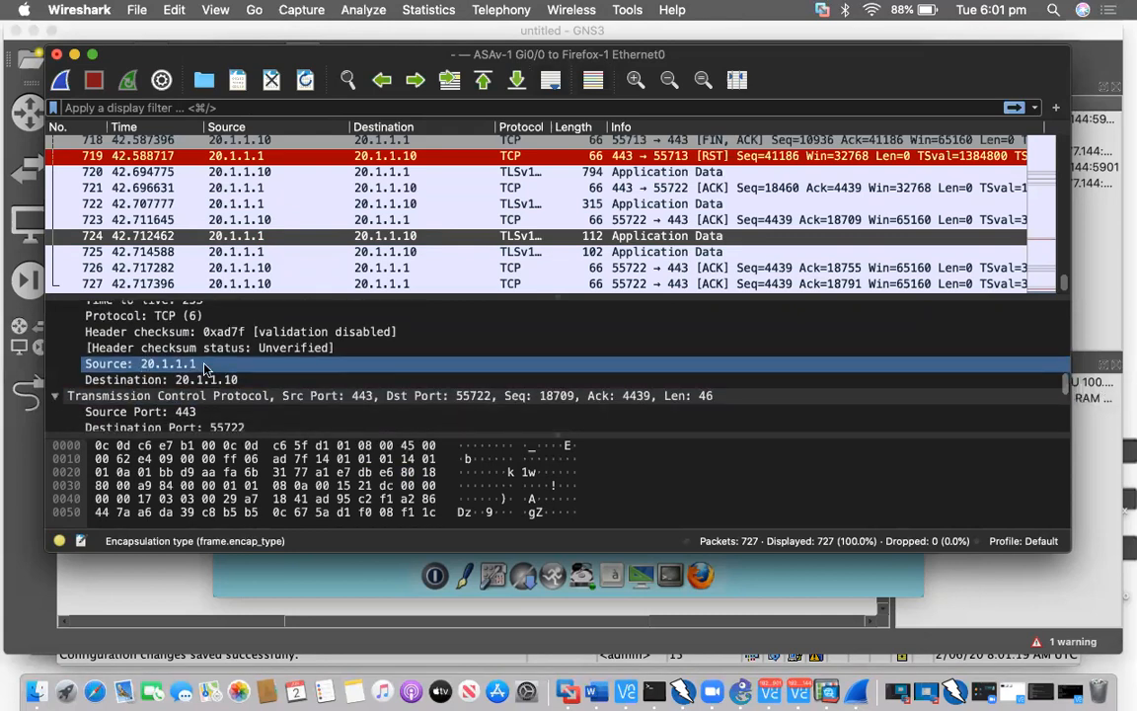
click(237, 381)
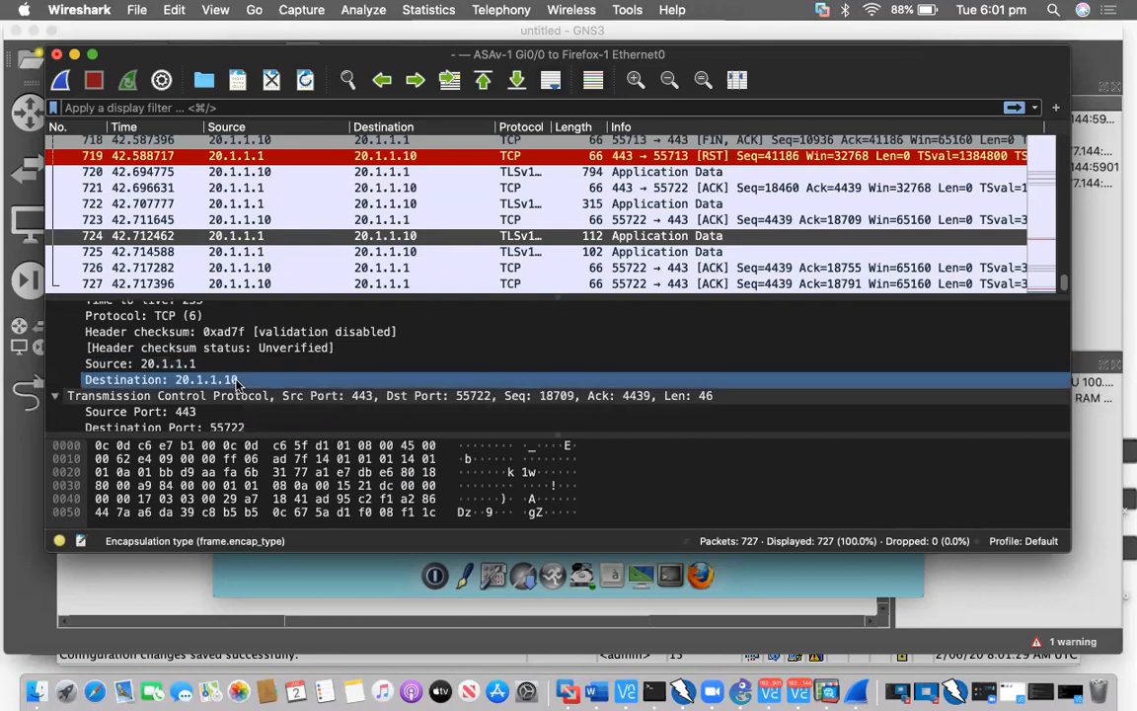
Review TCP ports 443→55722, segment length 46, header 32 bytes, window 32768, checksum, urgent pointer
scroll(237, 381, down, 3)
click(202, 384)
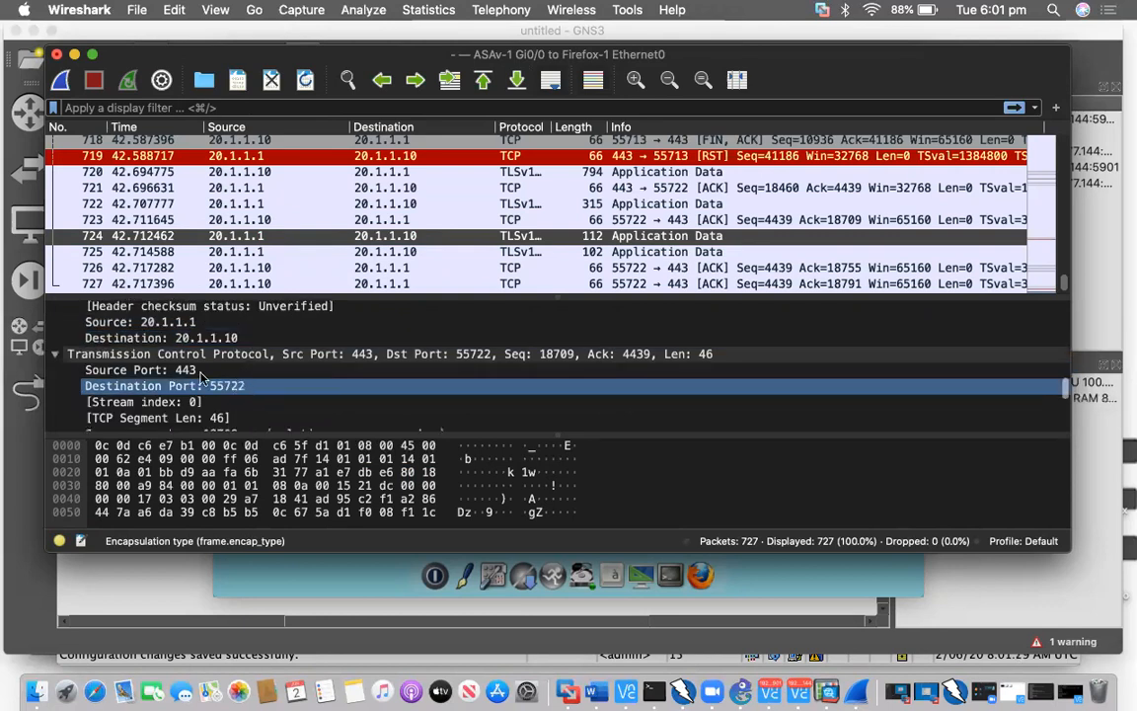
click(200, 371)
click(274, 386)
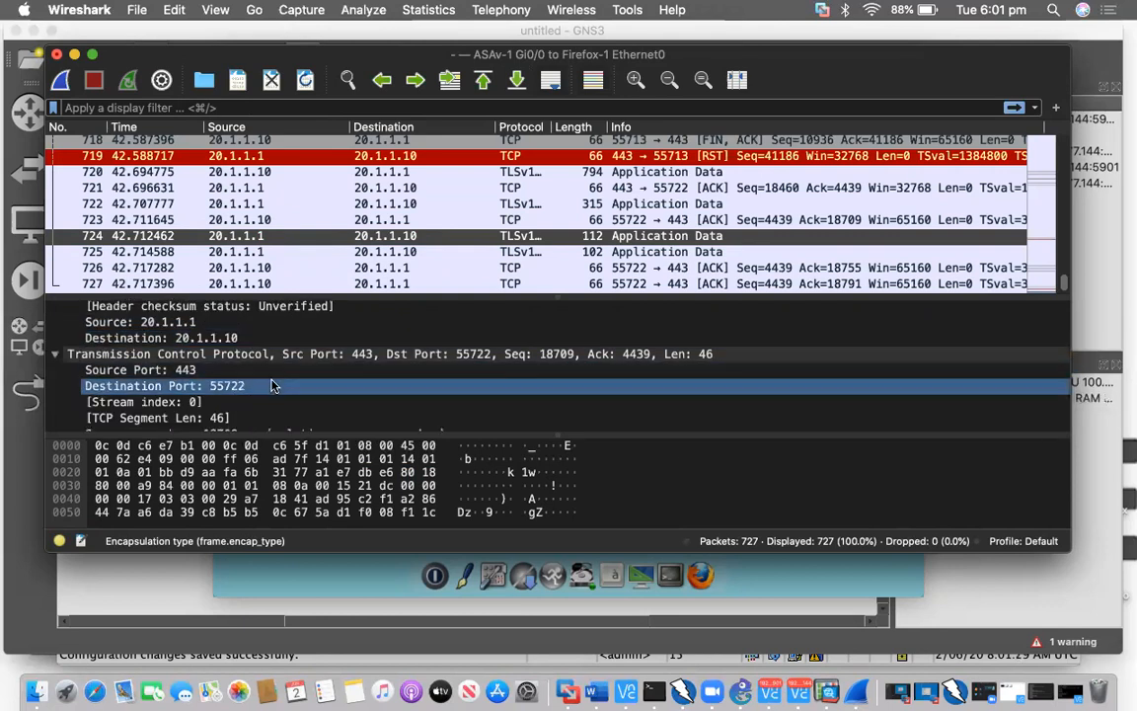
scroll(274, 386, down, 3)
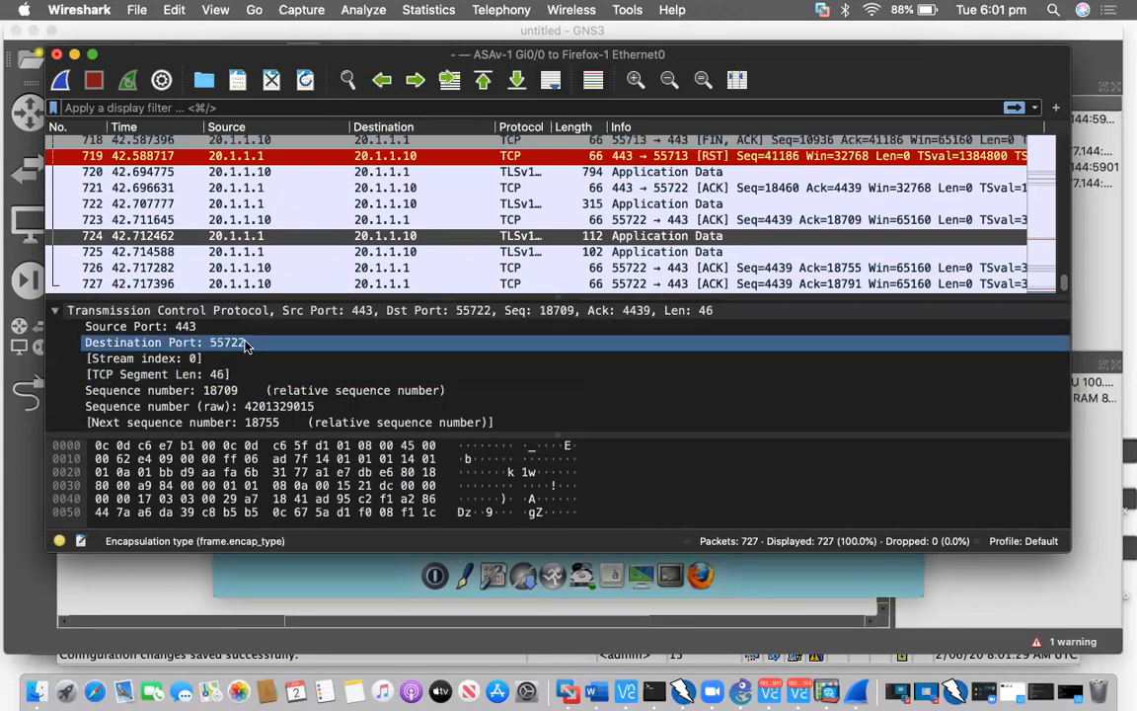
scroll(246, 346, down, 2)
click(246, 341)
scroll(247, 345, down, 3)
click(248, 343)
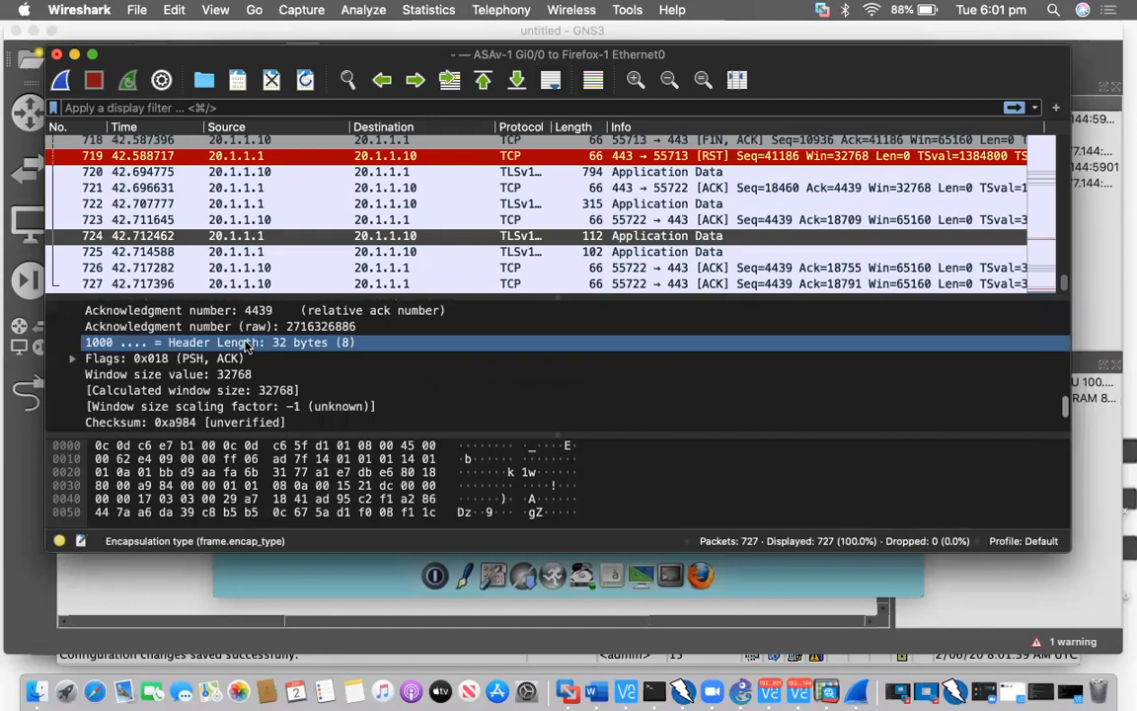
scroll(247, 345, down, 2)
click(246, 350)
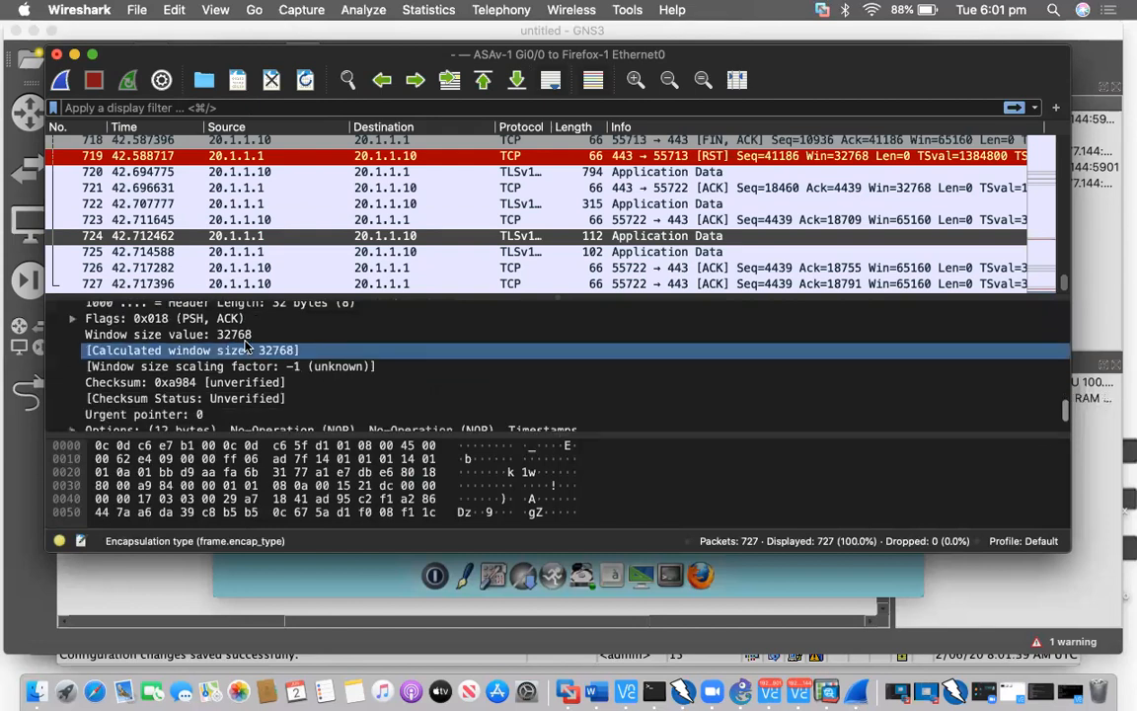
scroll(249, 346, down, 2)
click(247, 339)
scroll(247, 346, down, 1)
click(246, 341)
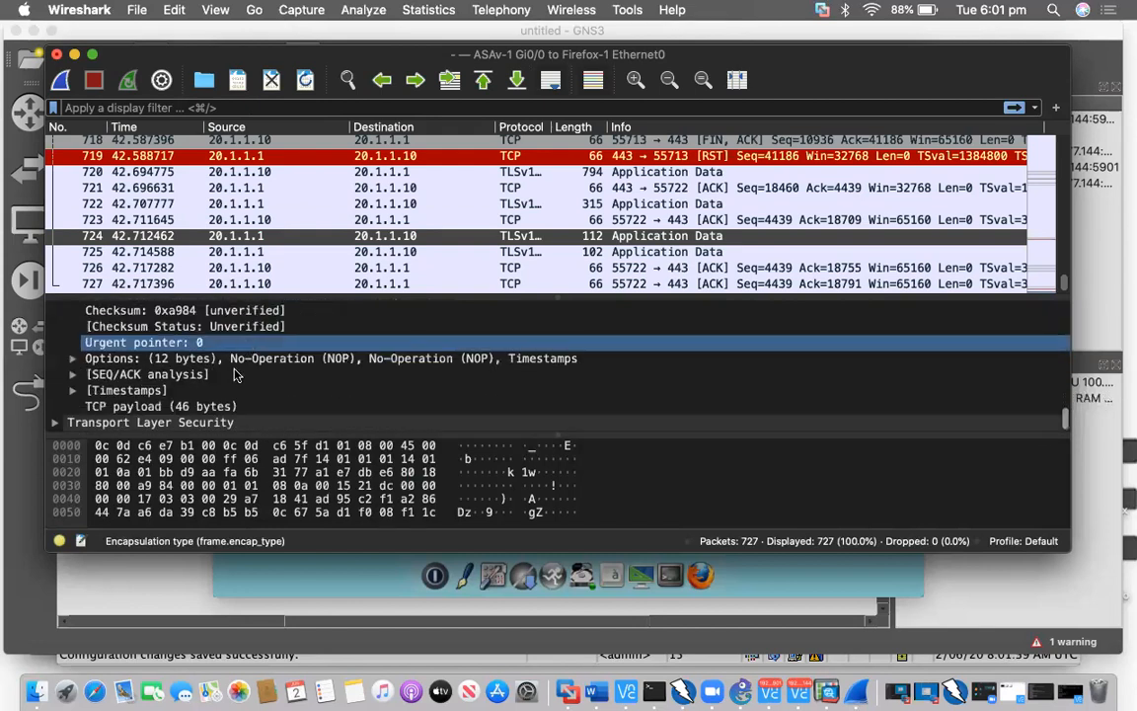
Expand packet 724's TCP options, SEQ/ACK analysis and Timestamps entries
key(Down)
key(Right)
key(Down)
scroll(108, 336, down, 2)
key(Down)
key(Down)
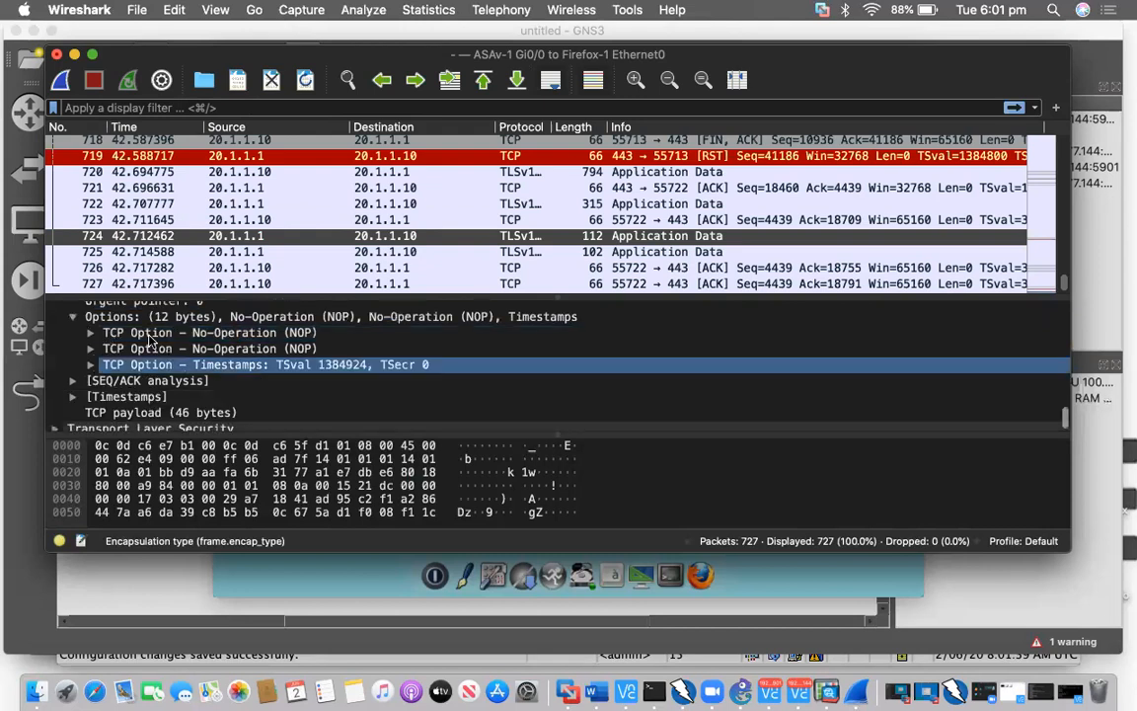
double_click(150, 338)
scroll(79, 336, down, 1)
key(Down)
key(Down)
key(Down)
key(Down)
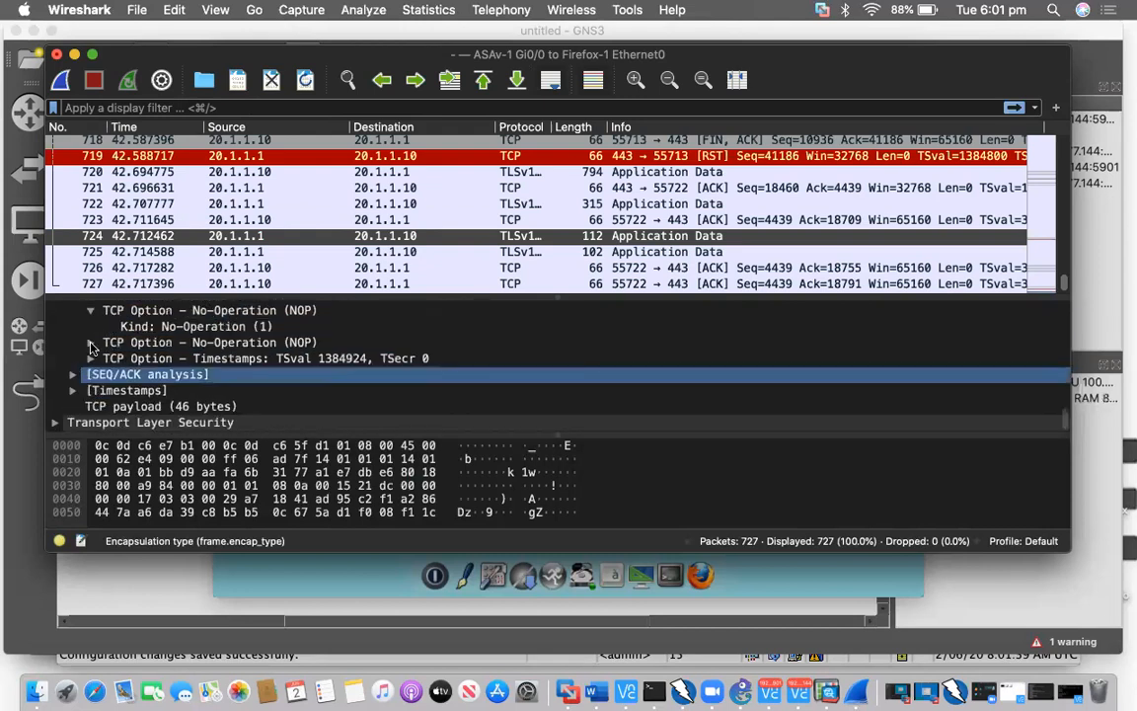
click(91, 344)
key(Right)
key(Down)
key(Down)
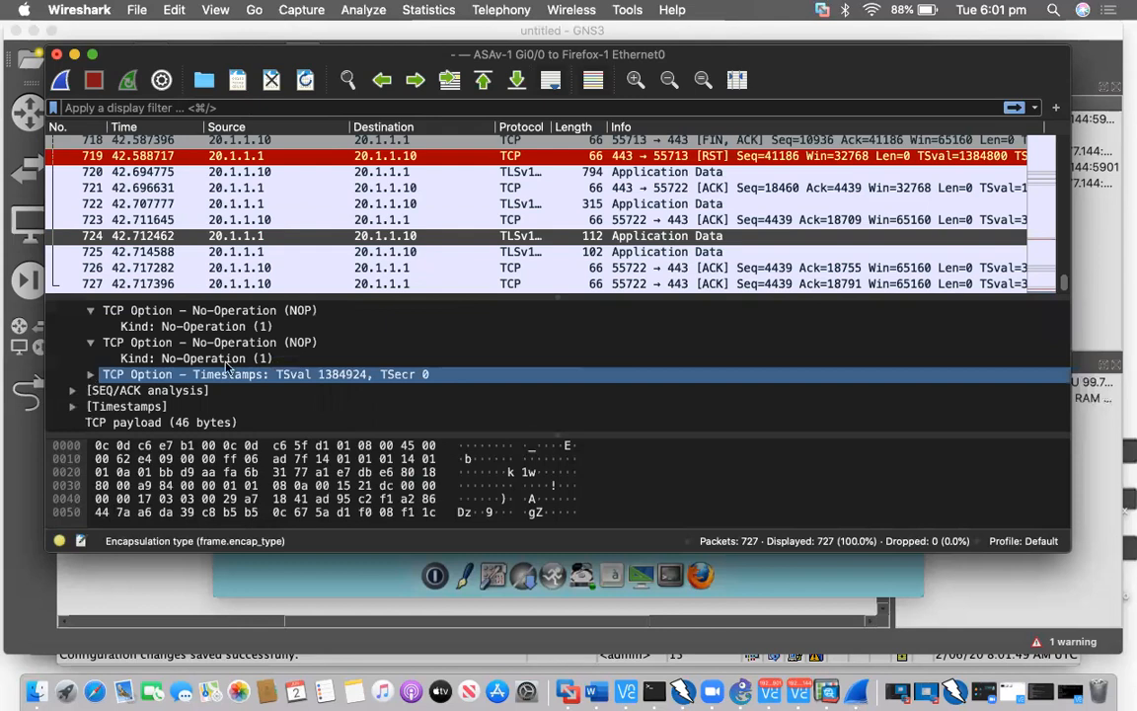
double_click(227, 367)
key(Down)
key(Down)
key(Down)
key(Down)
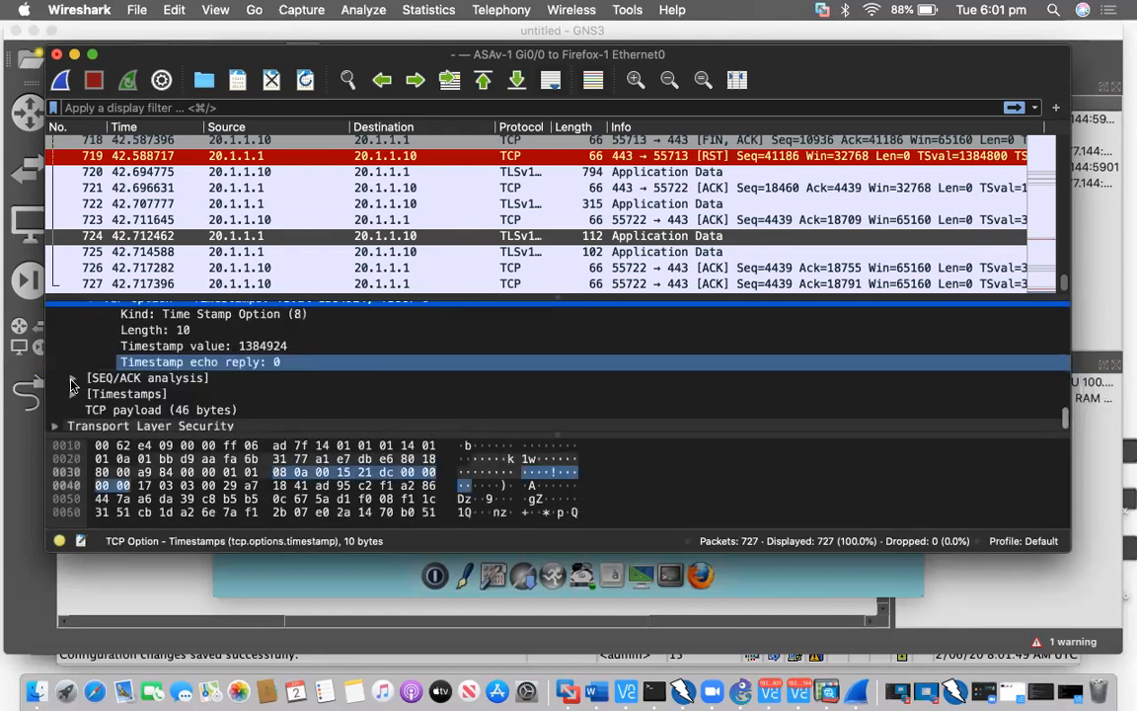
click(71, 385)
click(187, 393)
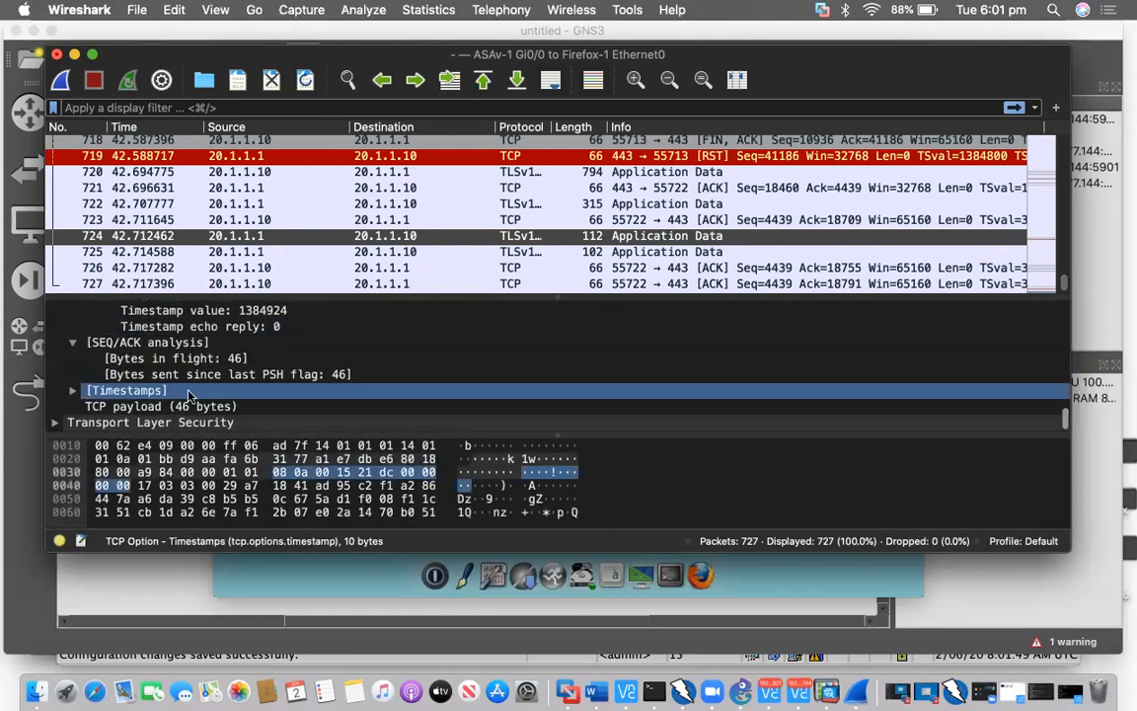
double_click(188, 391)
Expand the TLSv1.2 record (length 41) and highlight its Encrypted Application Data bytes
key(Down)
key(Down)
key(Down)
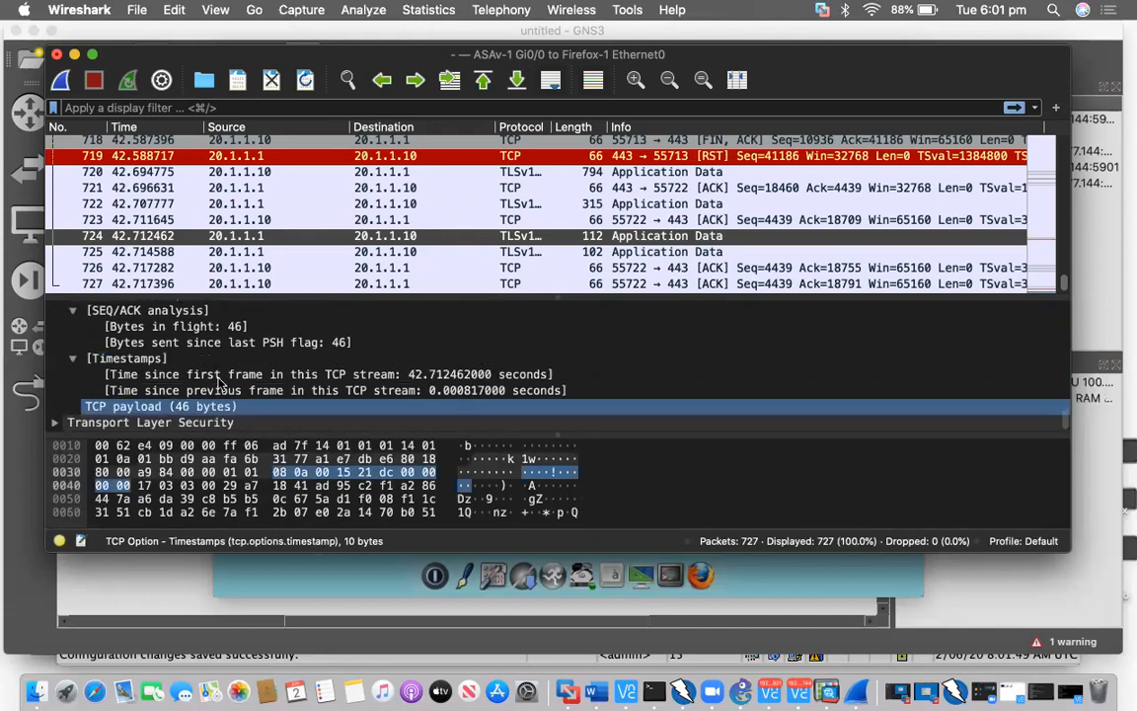
key(Down)
scroll(261, 375, down, 1)
click(261, 375)
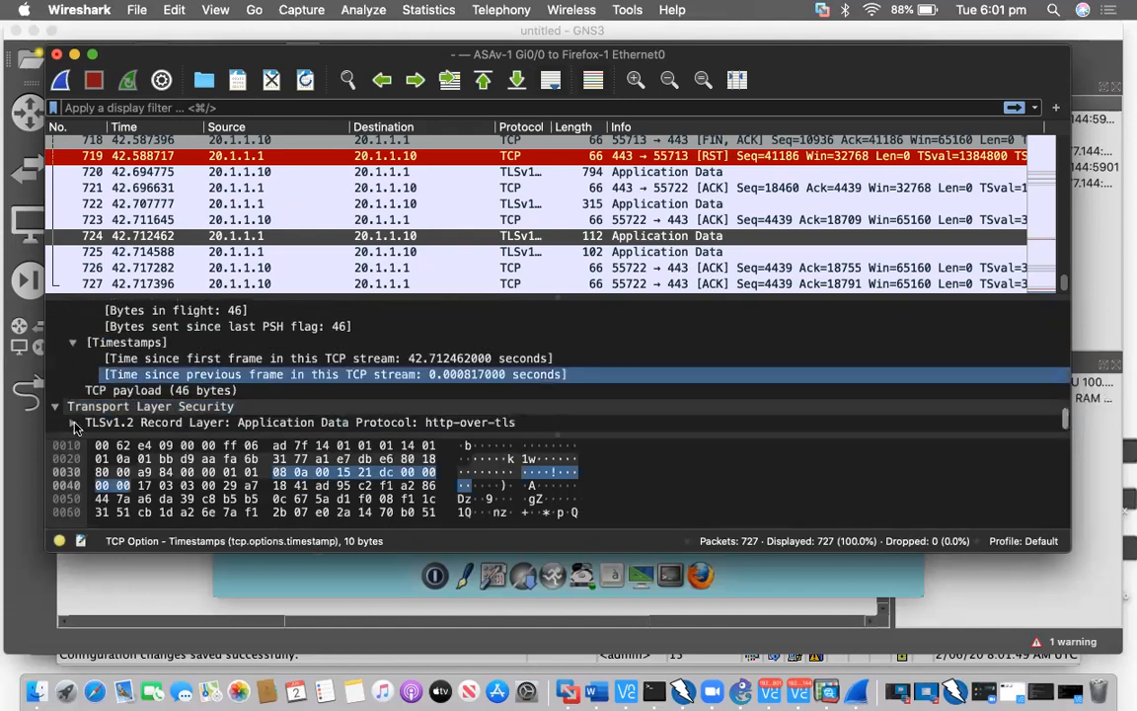
click(96, 423)
double_click(96, 423)
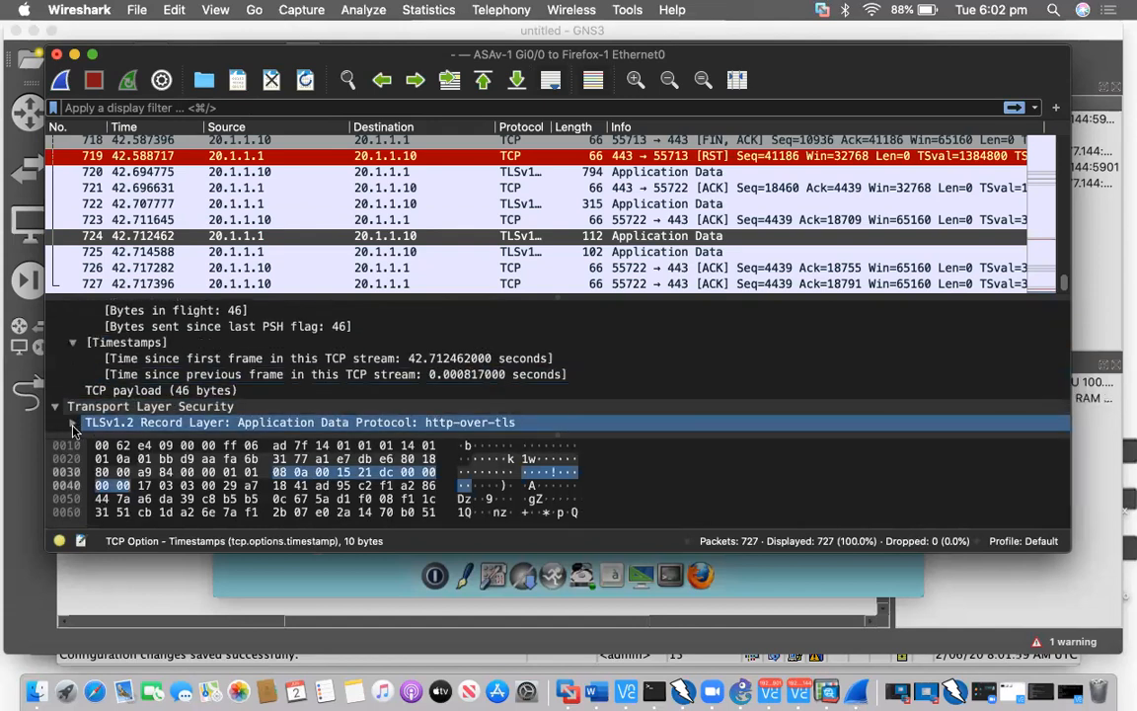
click(215, 391)
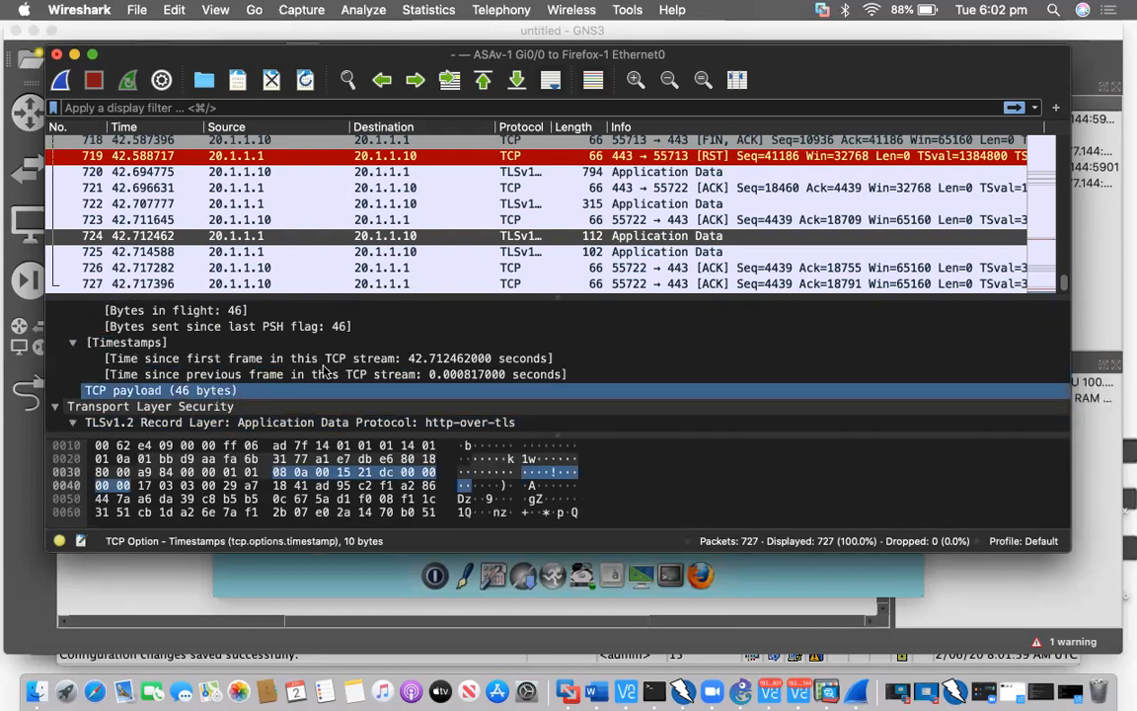
scroll(214, 393, down, 4)
click(214, 391)
key(Down)
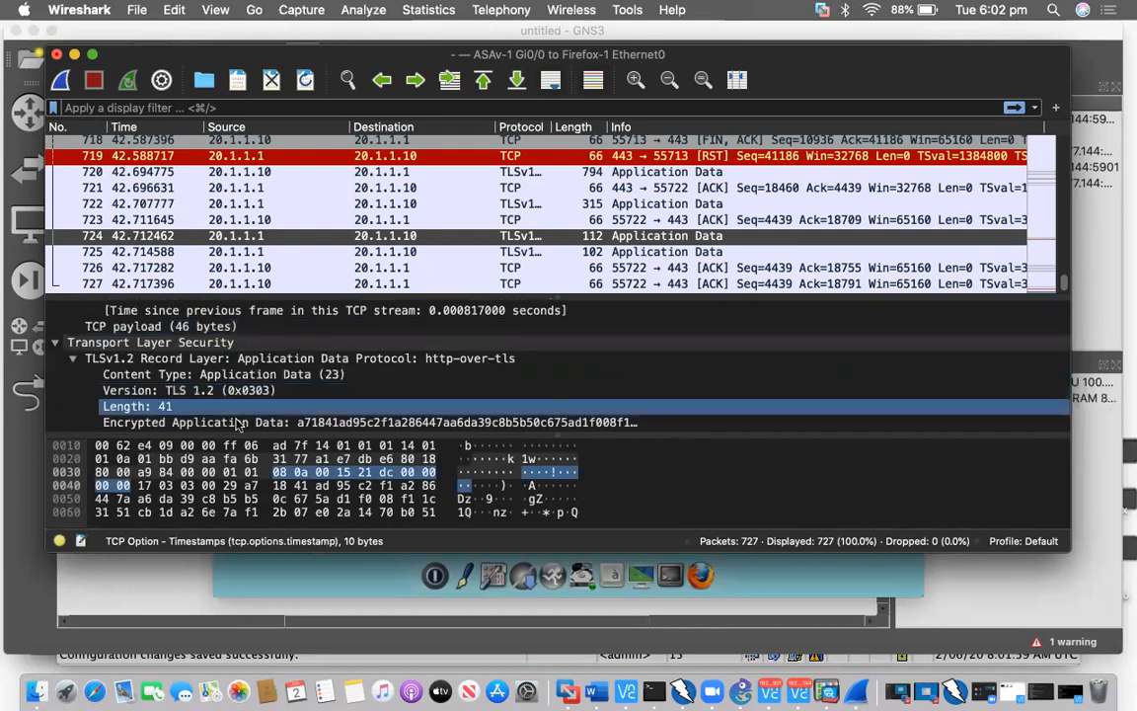
click(236, 423)
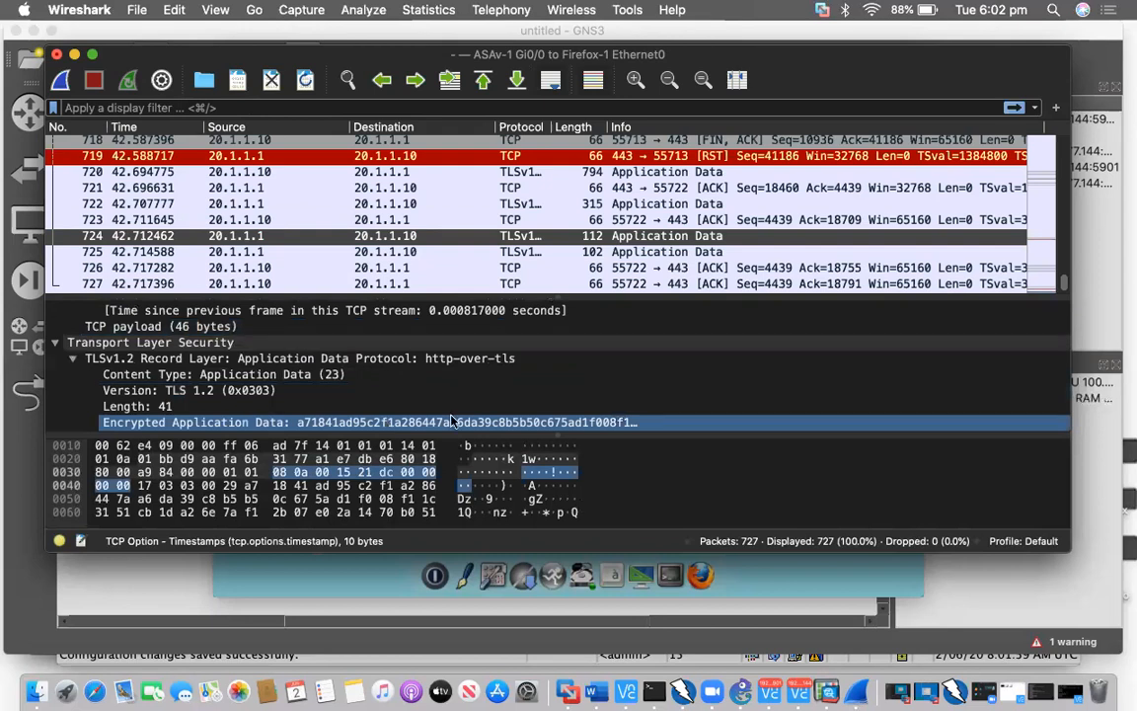
click(647, 424)
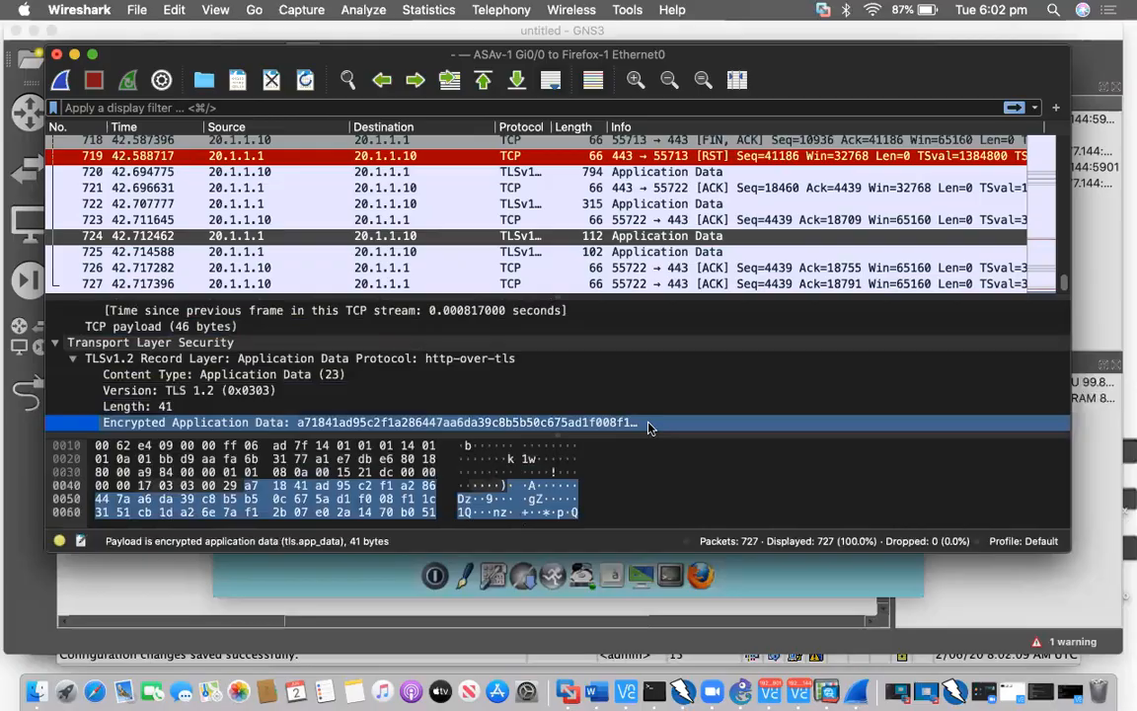
key(ctrl+Up)
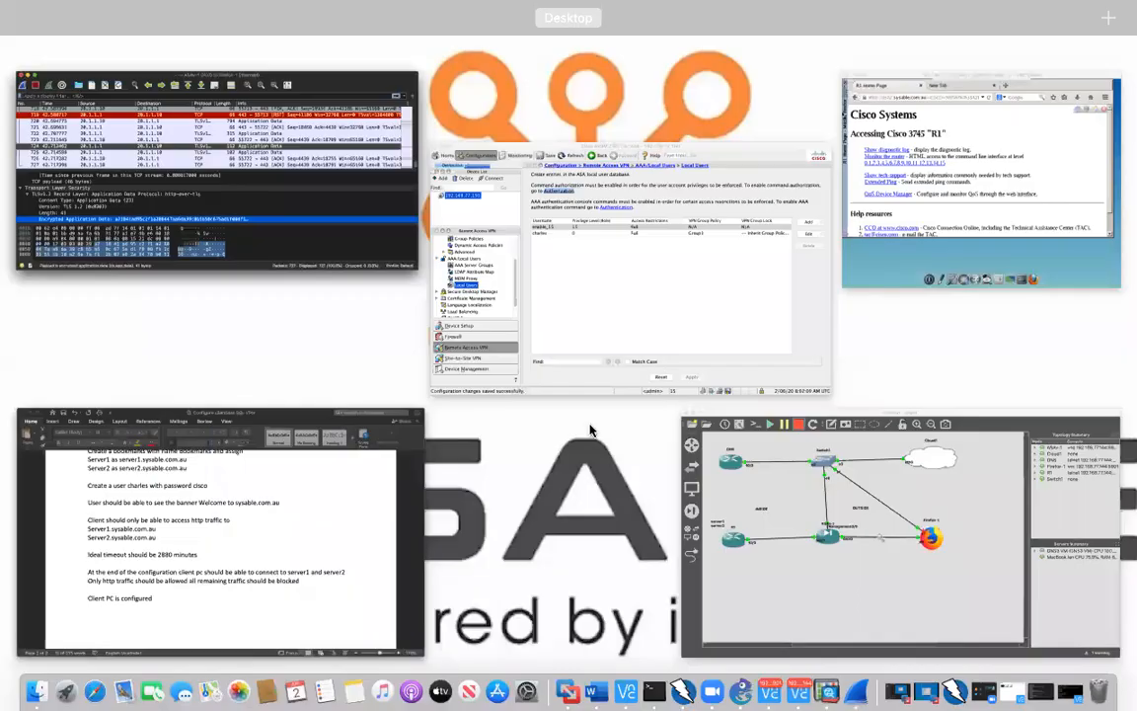
Switch from GNS3 to Firefox-1's VNC window showing the R1 Cisco 3745 home page
click(683, 423)
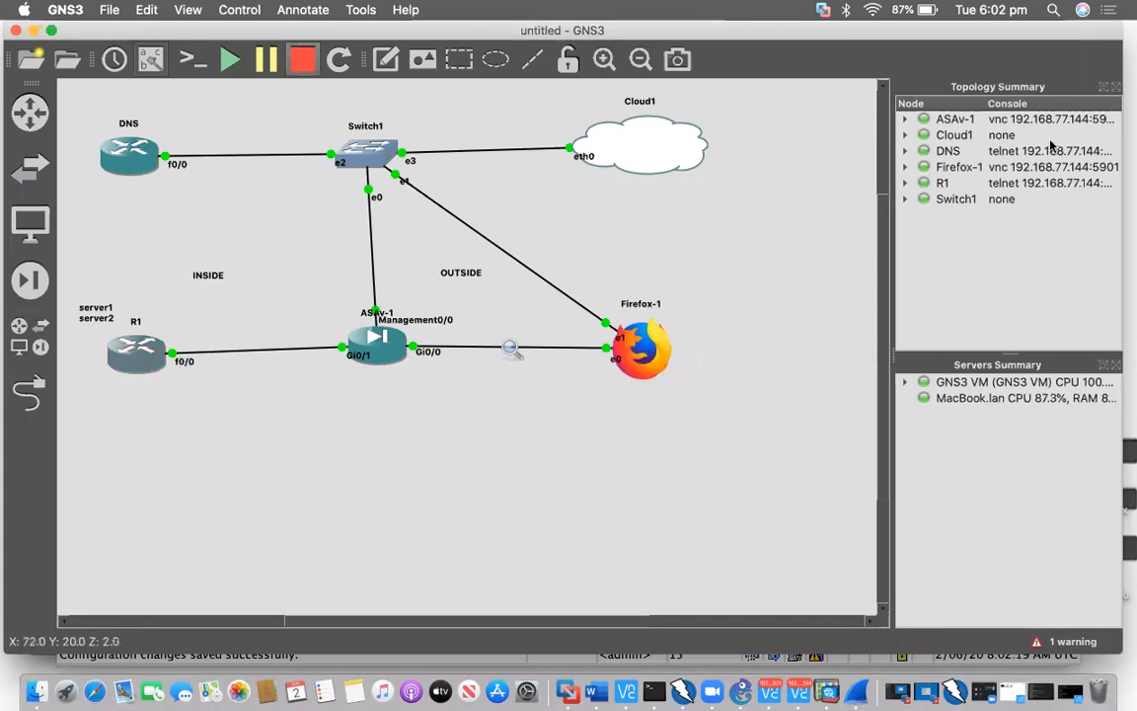
key(ctrl+Up)
click(930, 144)
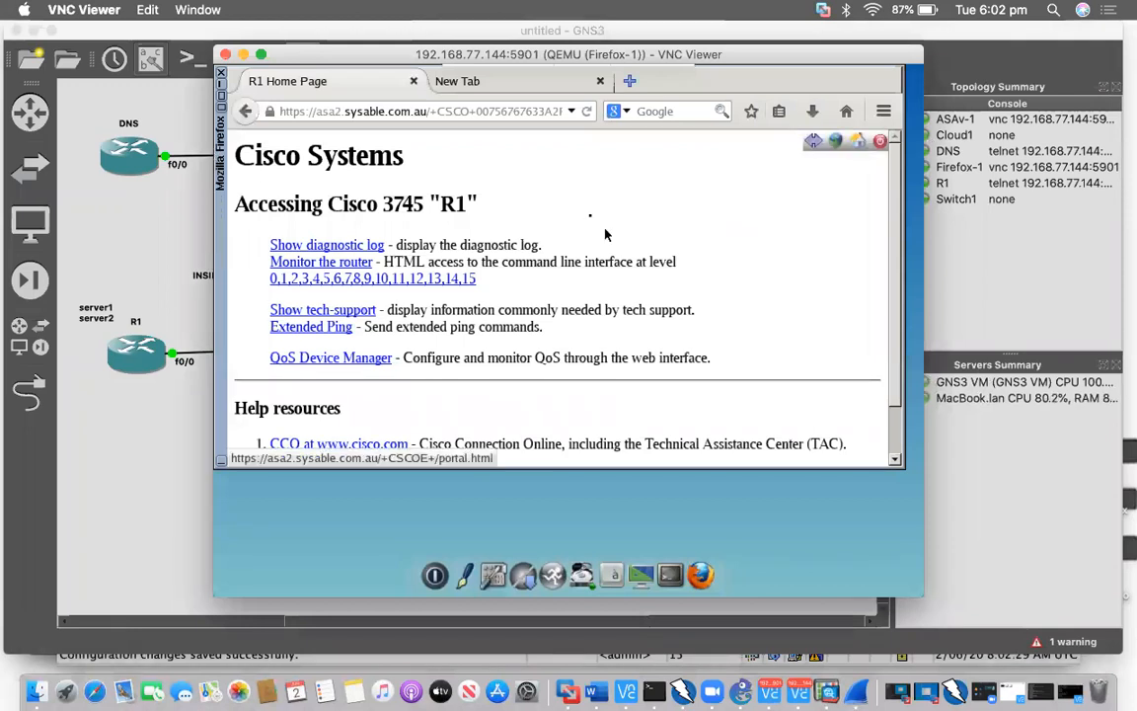
Browse to 10.1.1.2 from the portal, get Access Denied, and go back to bookmarks
text(10.1.1.2)
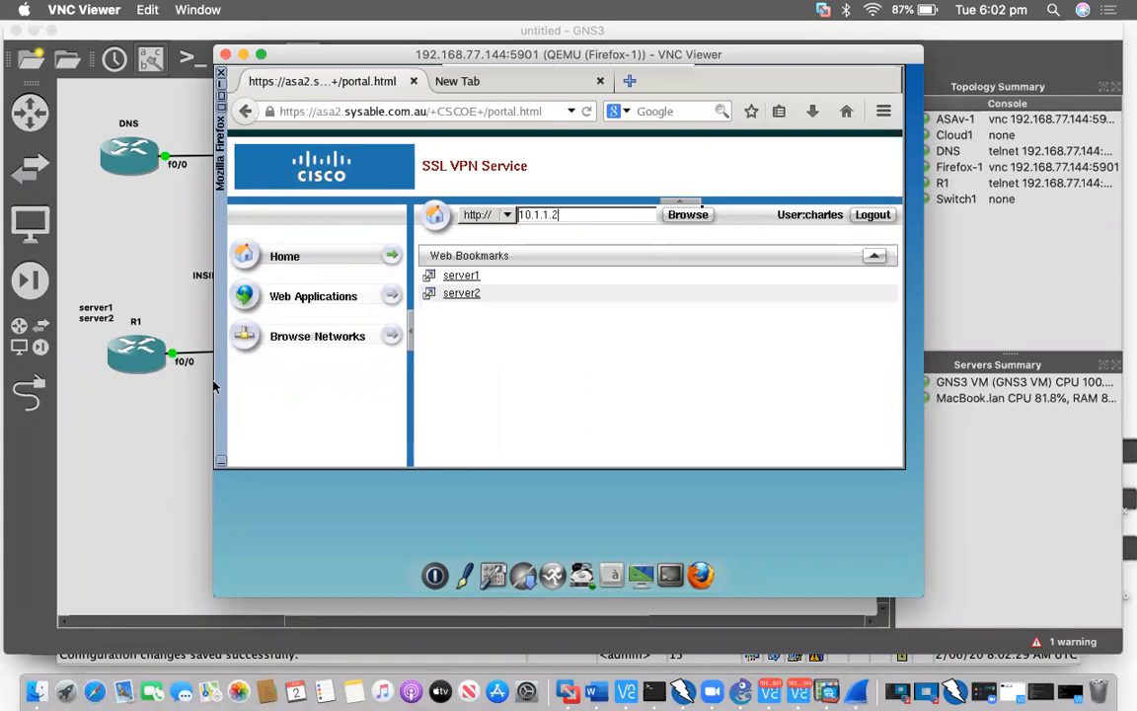
click(691, 216)
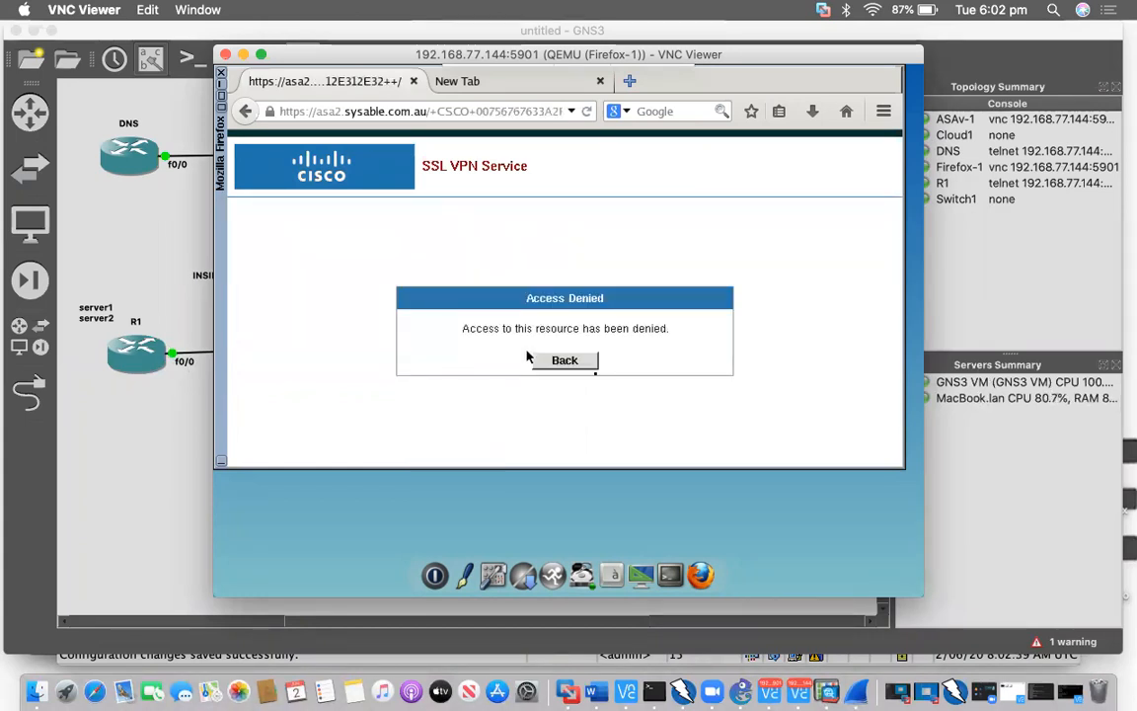
click(578, 363)
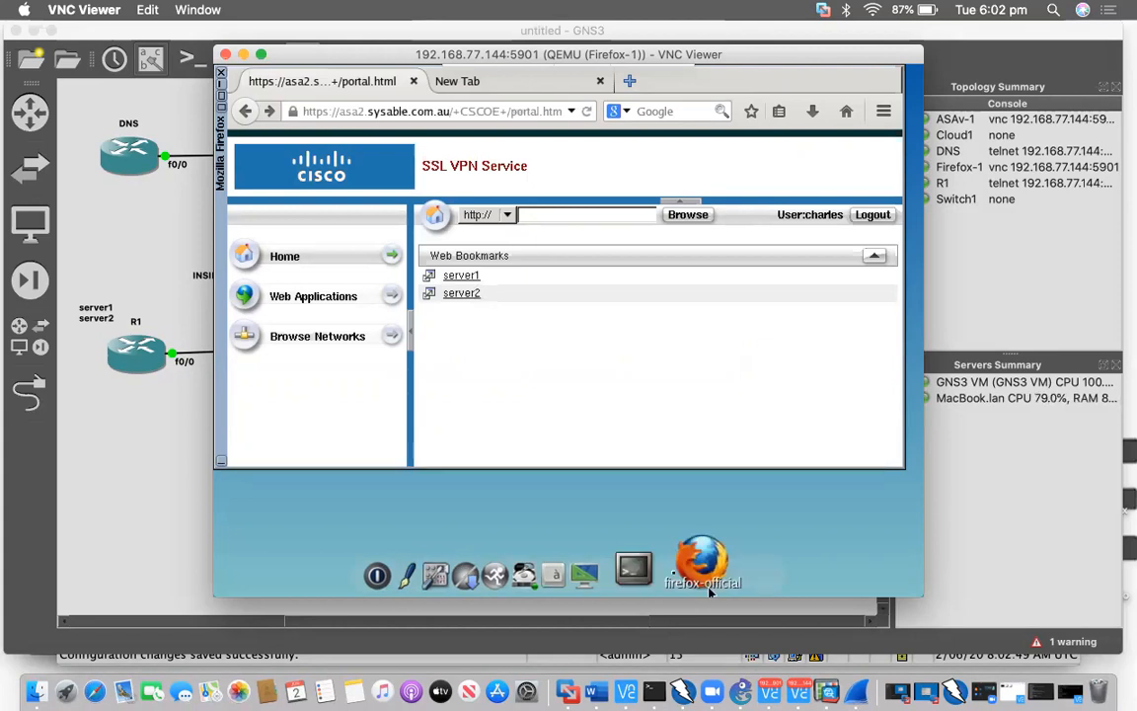
click(681, 564)
text(ping se)
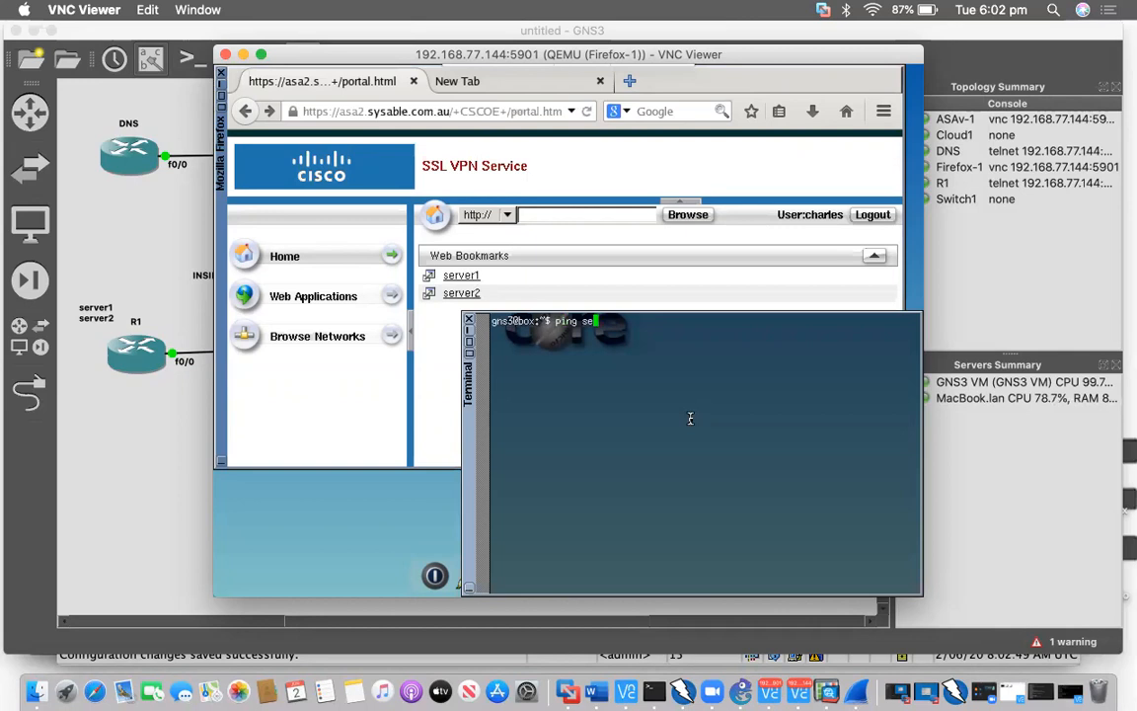
text(rver1.sysable.com.au)
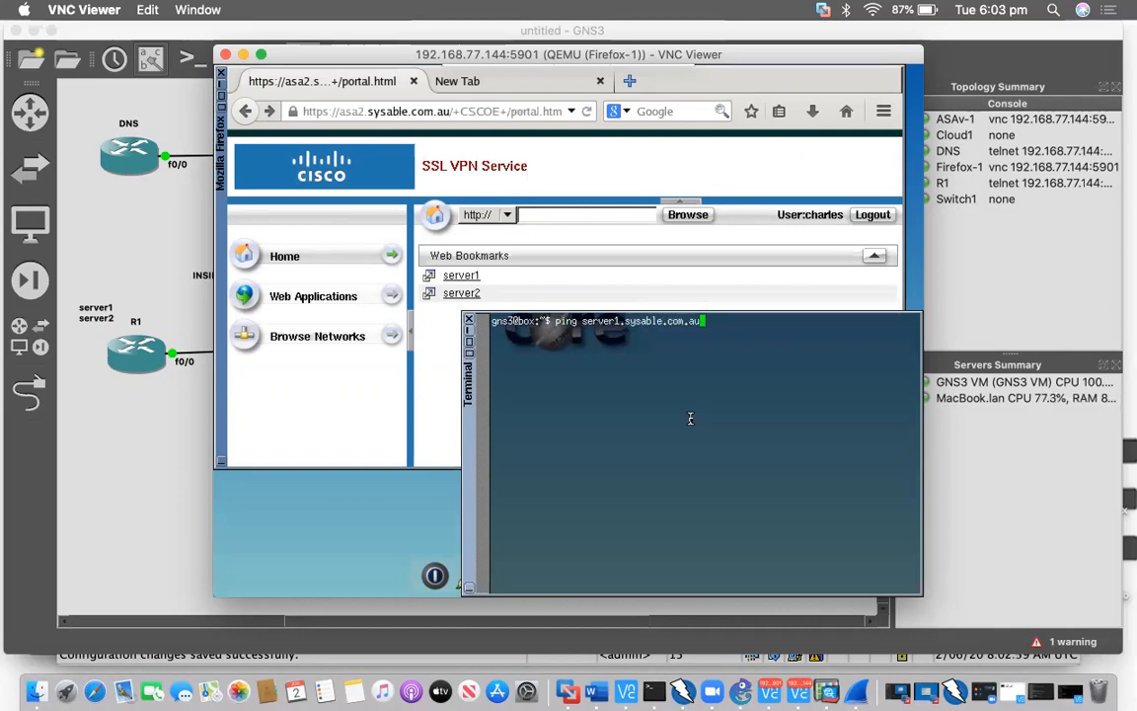
key(Return)
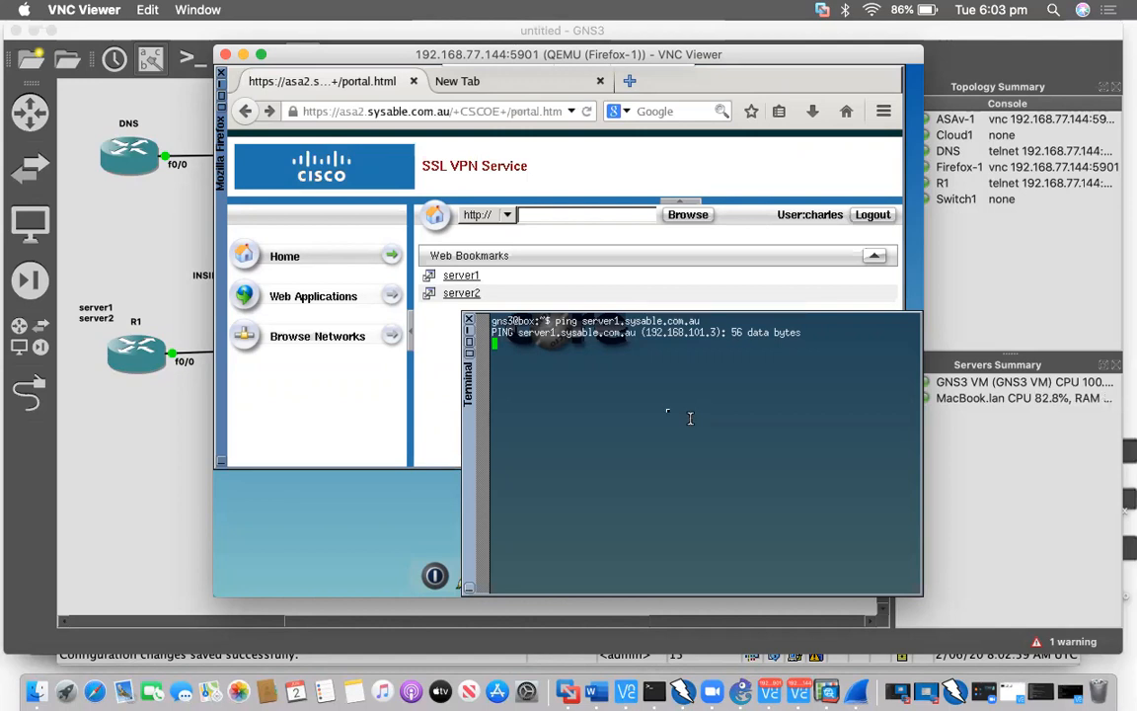
click(470, 320)
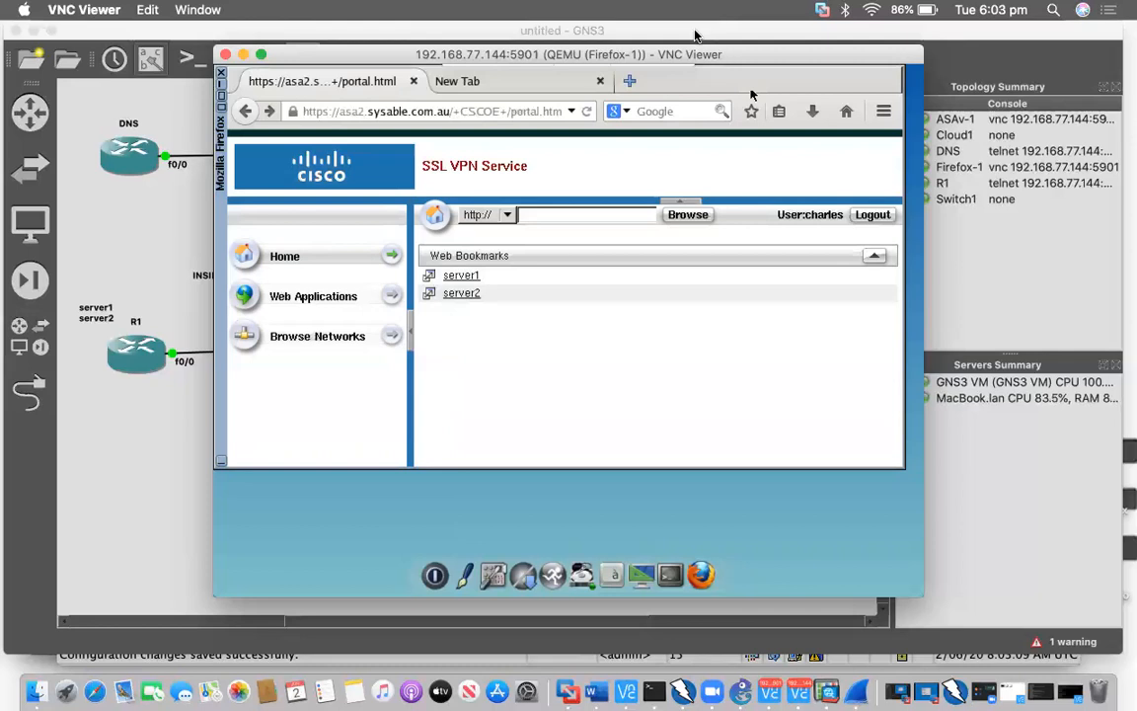